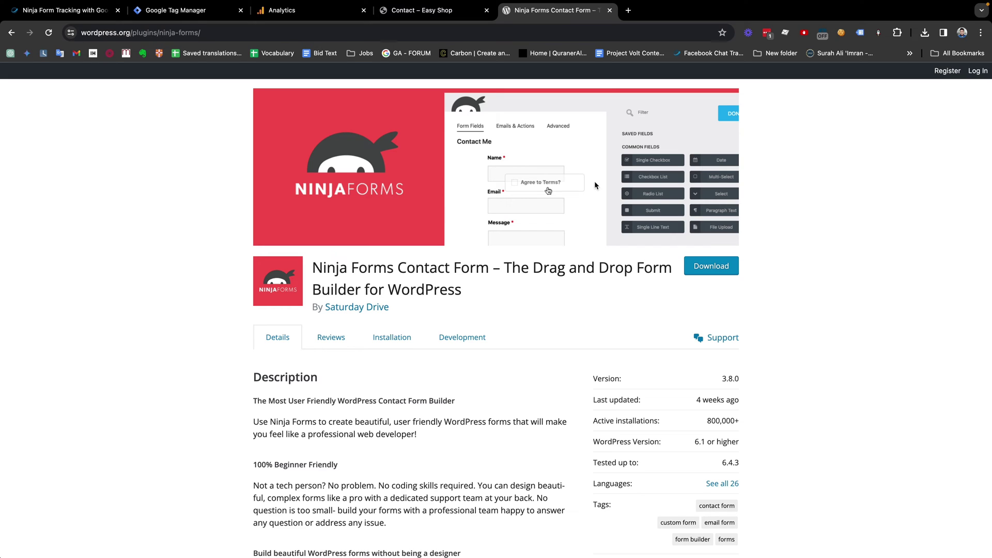
Step: Return to the Easy Shop Contact page and close the WordPress.org Ninja Forms plugin tab
scroll(576, 296, "down", 1)
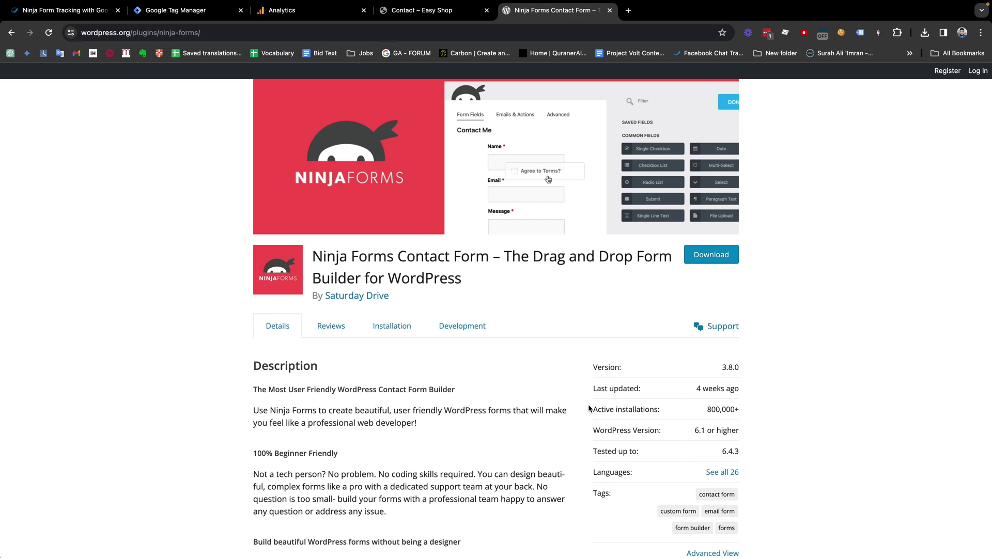
scroll(408, 271, "up", 1)
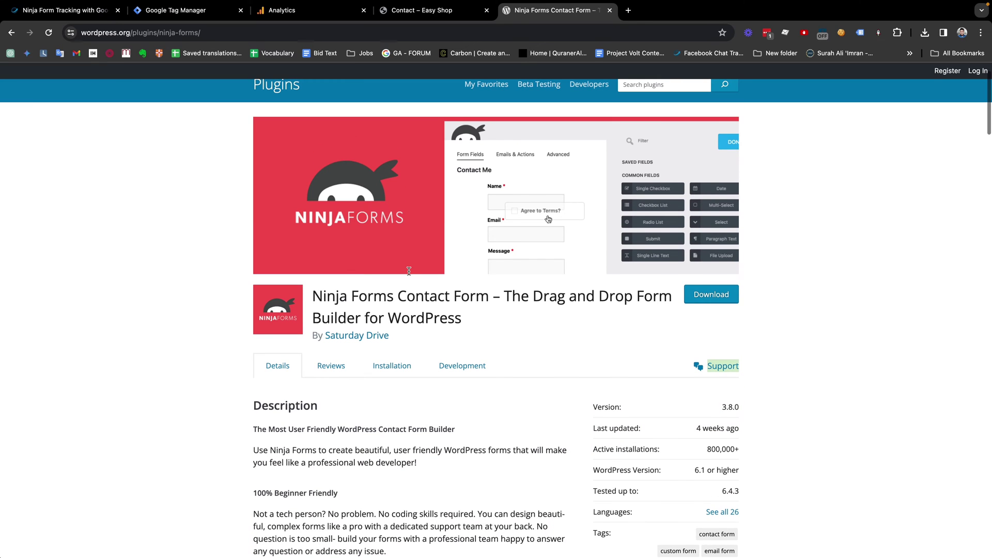
left_click(445, 10)
left_click(611, 11)
scroll(370, 412, "down", 3)
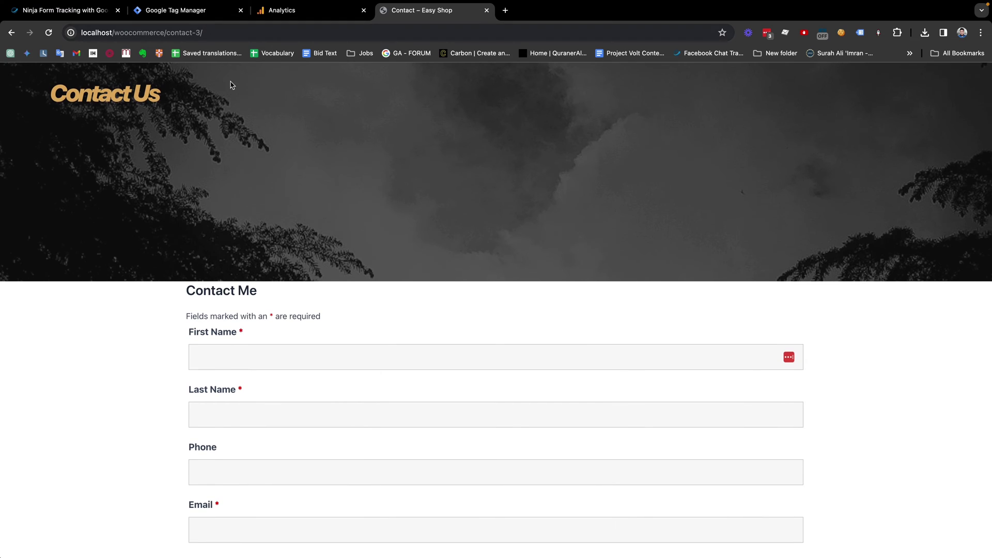
Step: Inspect the First Name field's markup in DevTools, then close it and open the Ninja Form tutorial
scroll(245, 254, "down", 2)
scroll(245, 253, "down", 1)
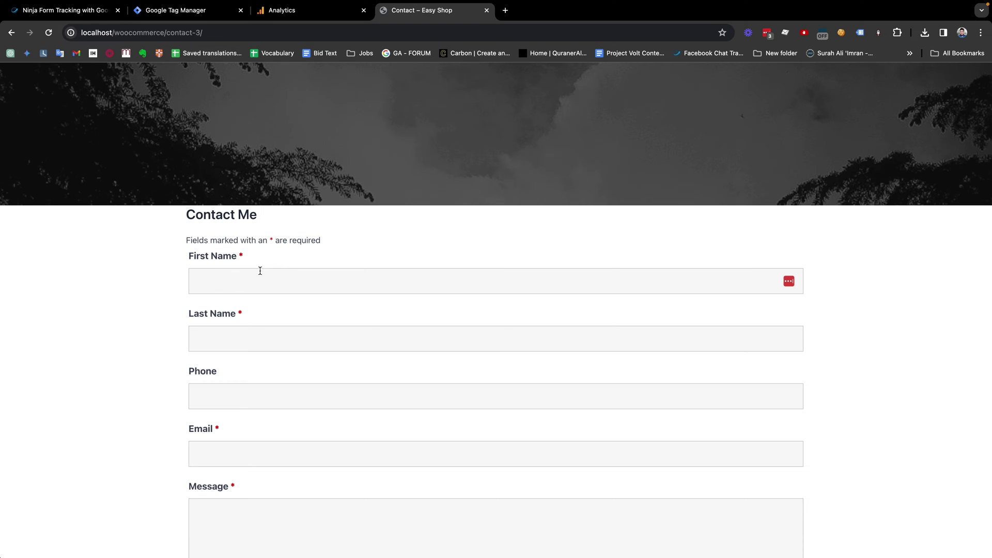
right_click(243, 258)
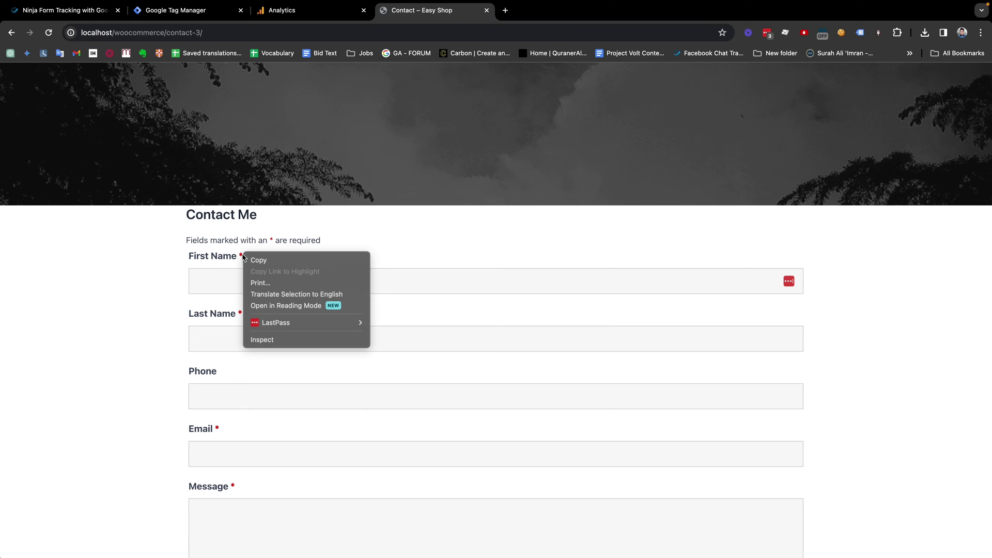
left_click(267, 343)
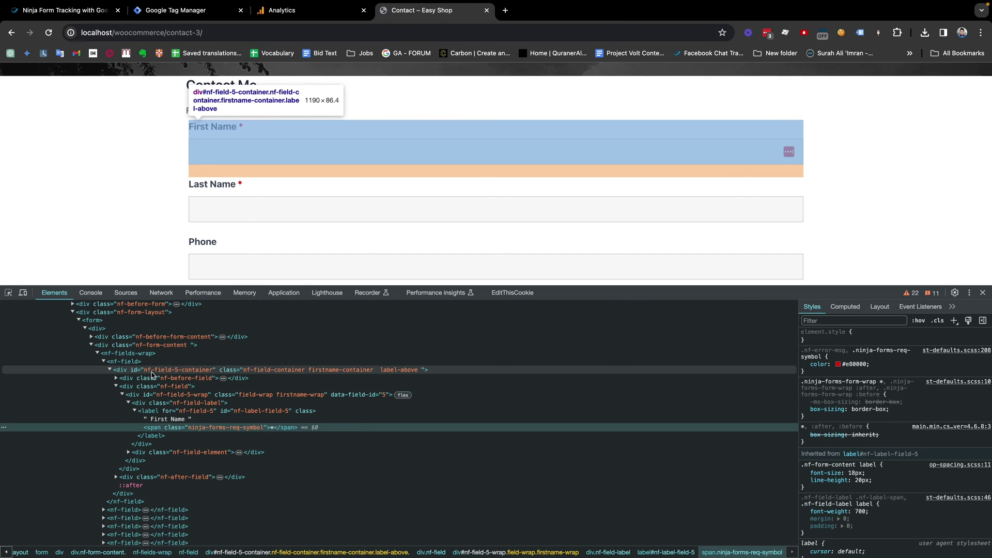
scroll(145, 372, "up", 1)
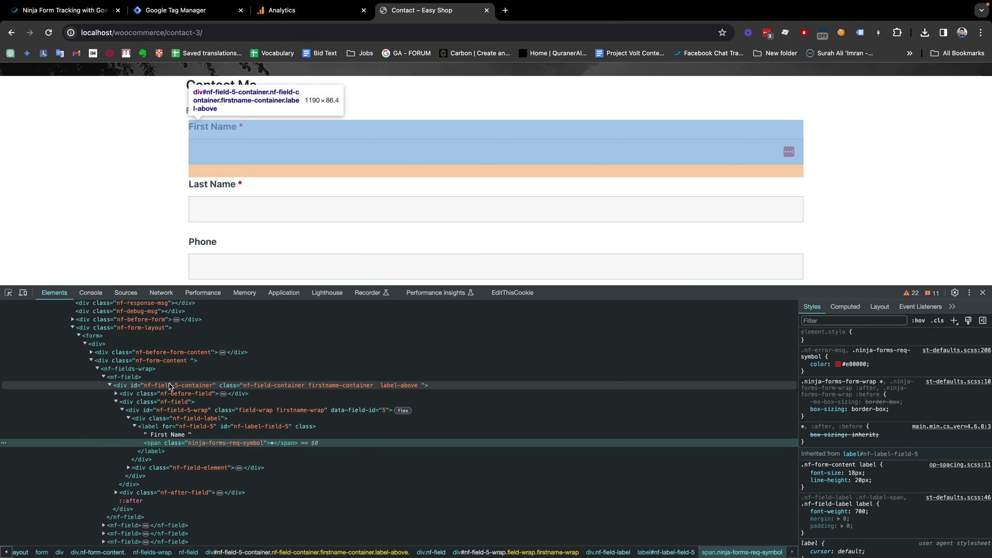
scroll(170, 387, "up", 1)
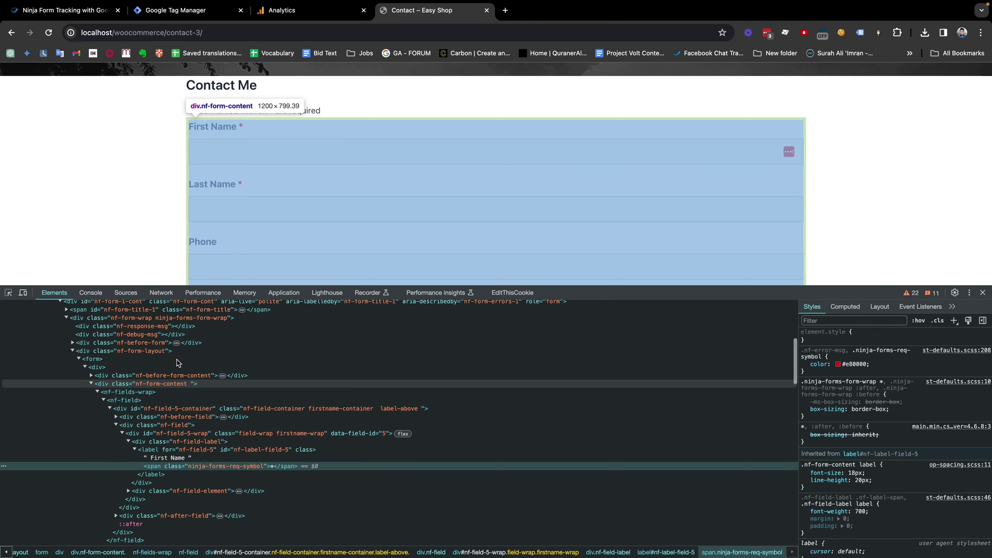
left_click(983, 292)
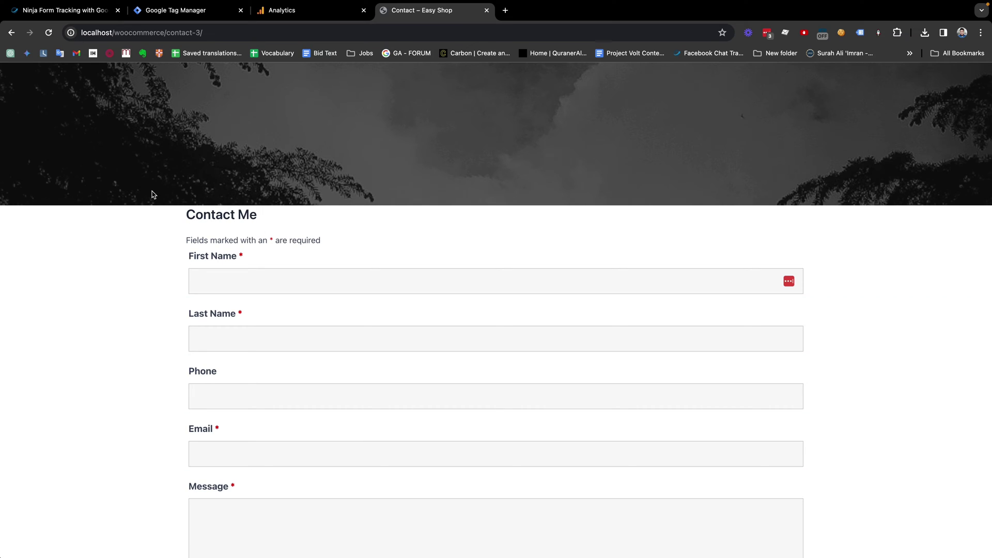
left_click(68, 11)
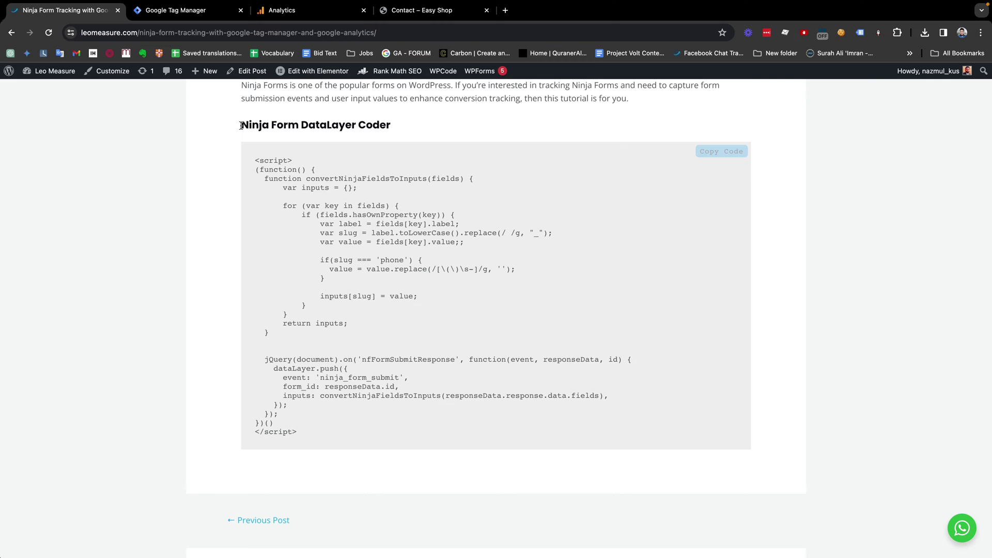
Step: Copy the Ninja Form dataLayer script from LeoMeasure and open the GTM container's Tags list
left_click(721, 153)
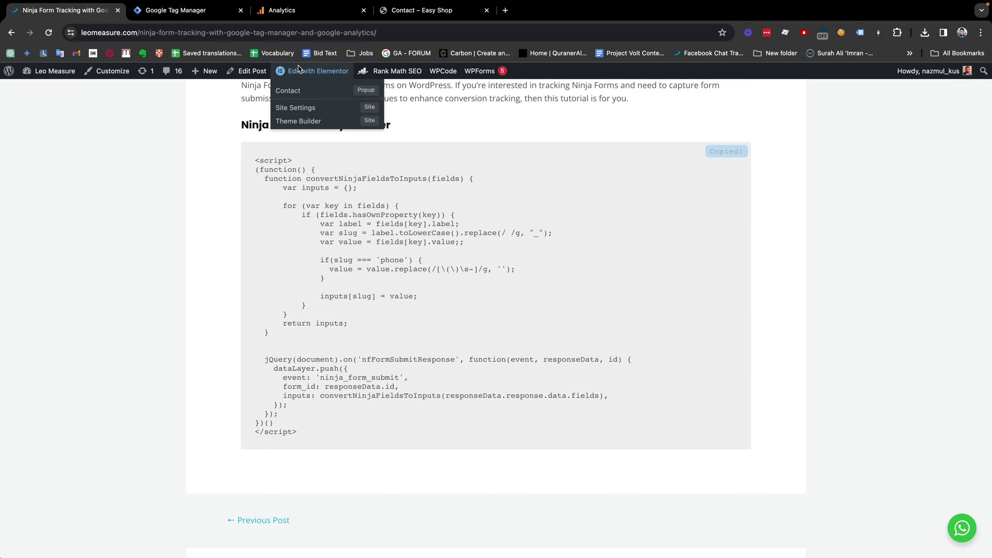
left_click(168, 16)
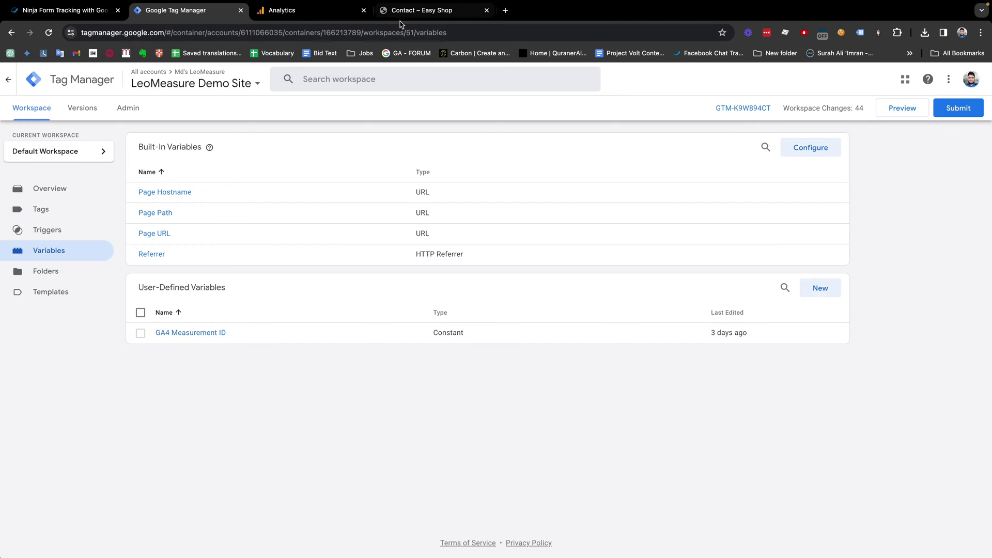
left_click(45, 212)
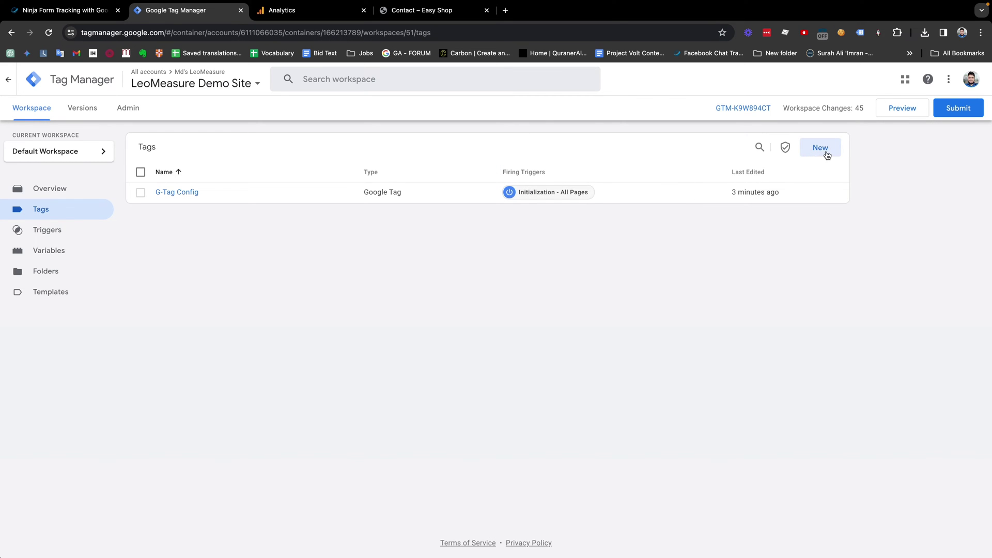
Step: Create a Custom HTML tag named 'Ninja Form DataLayer' containing the pasted dataLayer script
left_click(822, 150)
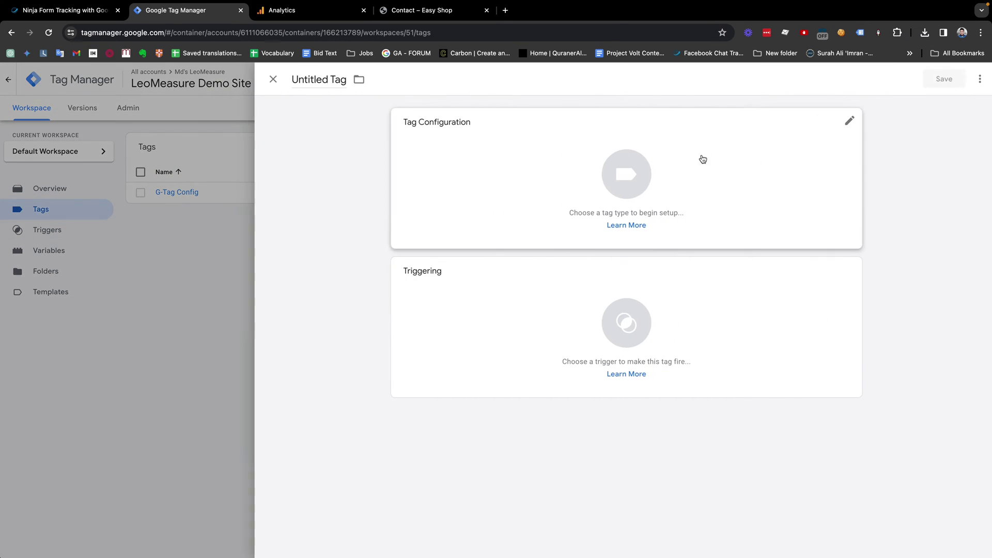
left_click(308, 79)
type("Ninja")
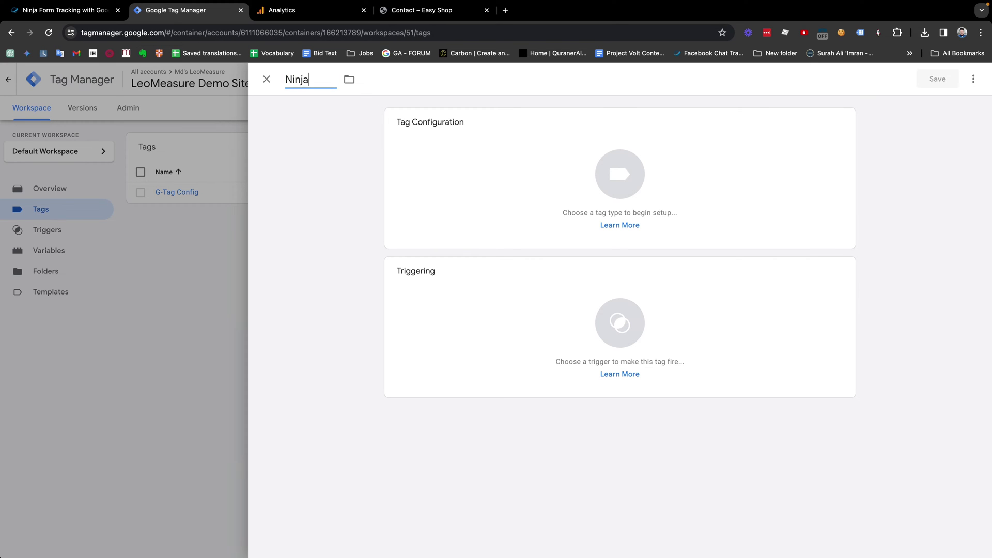
type(" Form DataLayer")
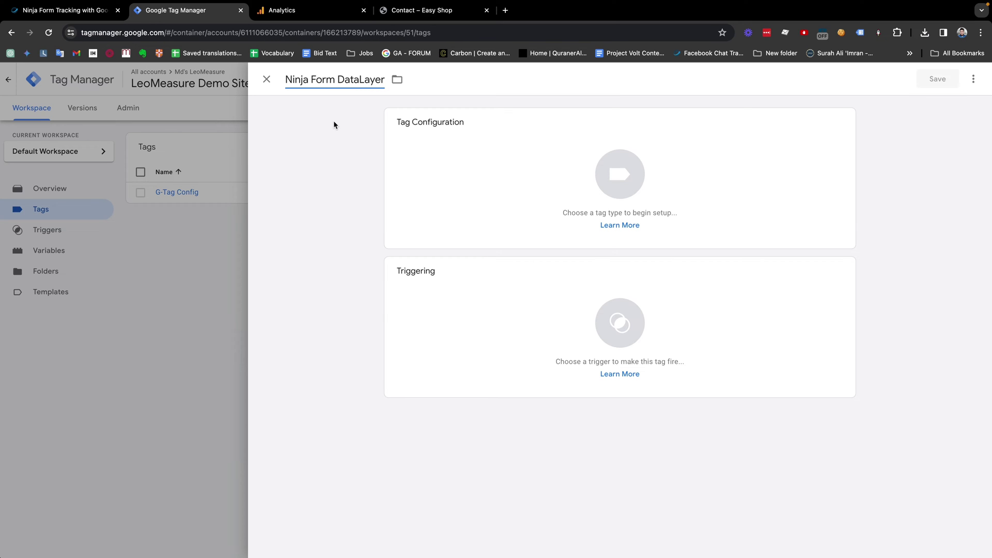
left_click(599, 172)
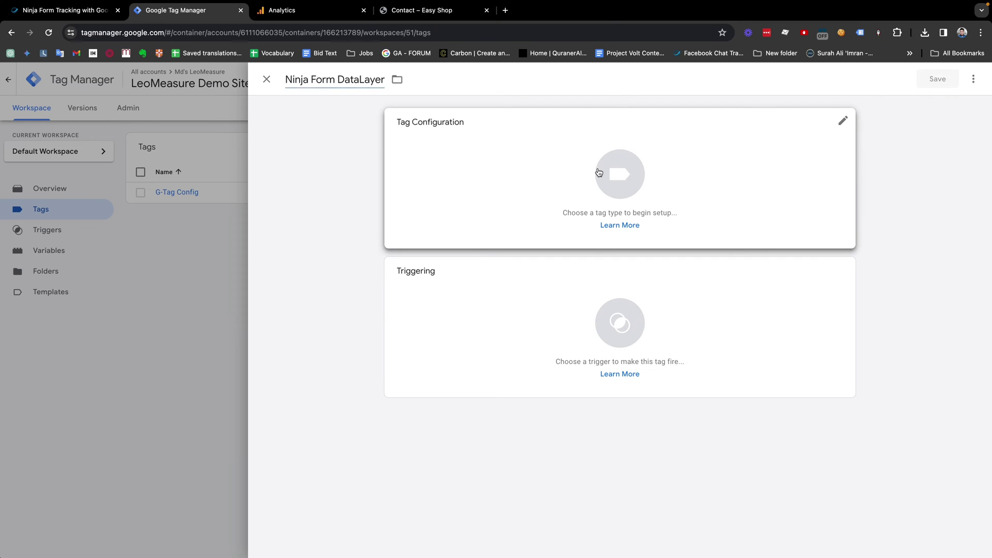
left_click(709, 386)
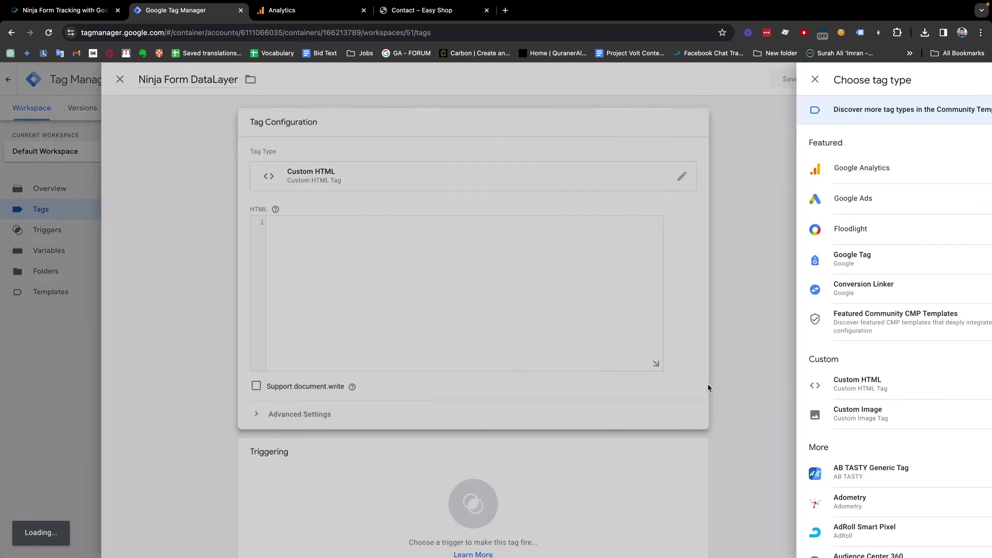
key("ctrl+v")
Step: Set the tag to fire on All Pages and save it
scroll(483, 277, "up", 2)
scroll(484, 277, "up", 5)
scroll(484, 278, "down", 4)
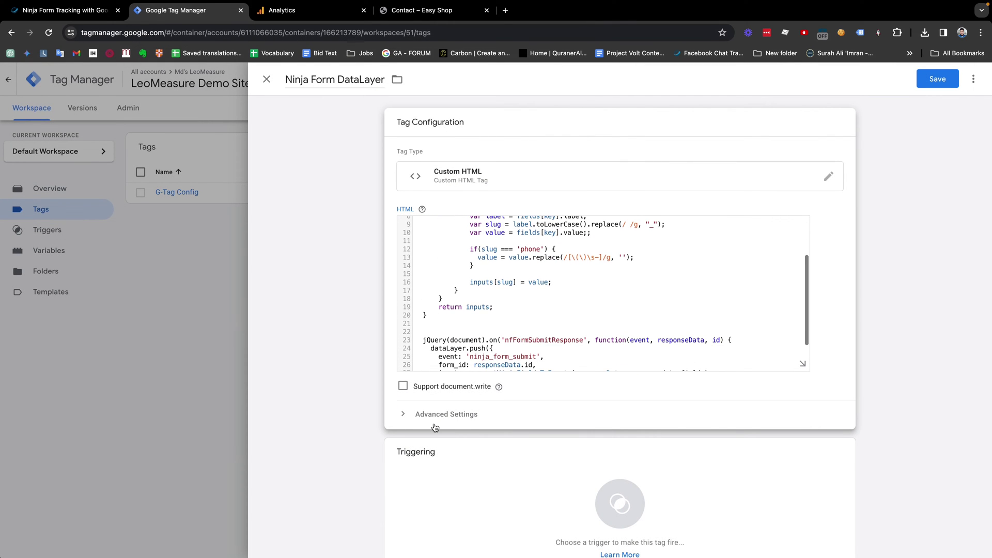
scroll(435, 427, "down", 1)
left_click(617, 477)
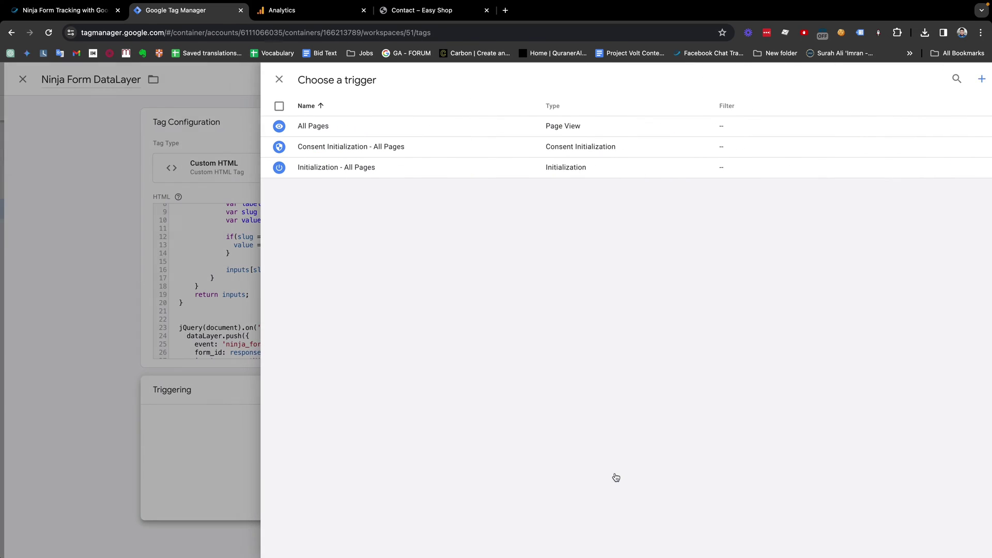
left_click(311, 127)
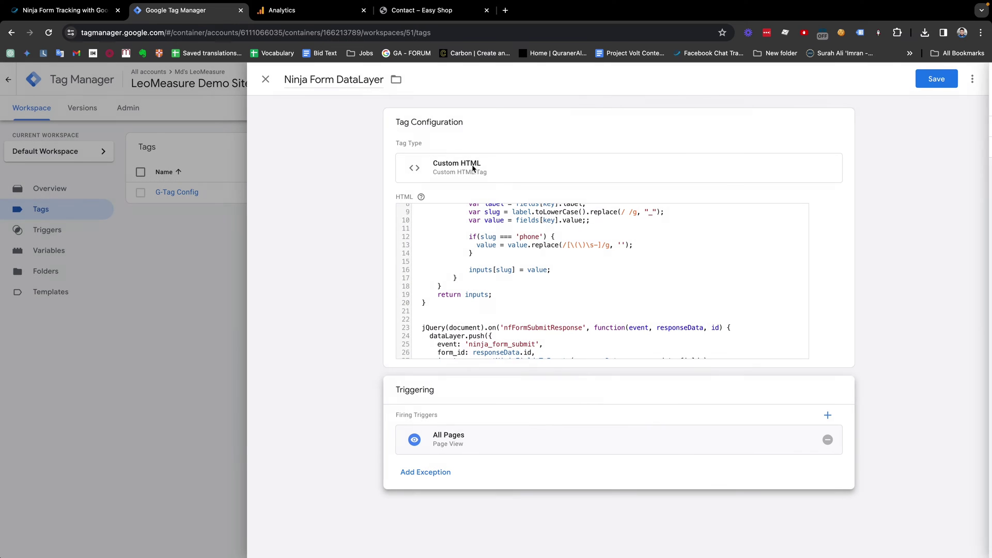
left_click(934, 80)
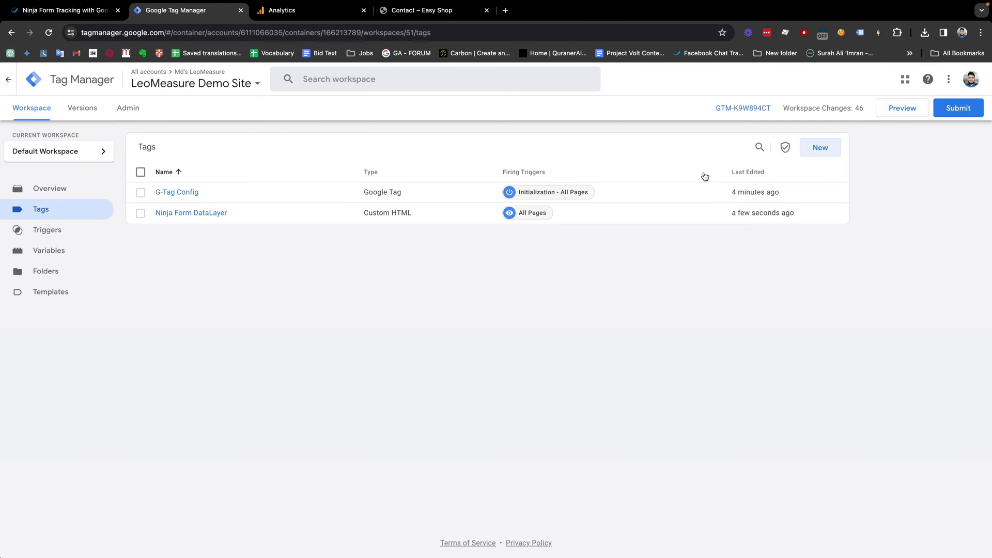
Step: Start GTM Preview and connect Tag Assistant to the localhost site
left_click(889, 113)
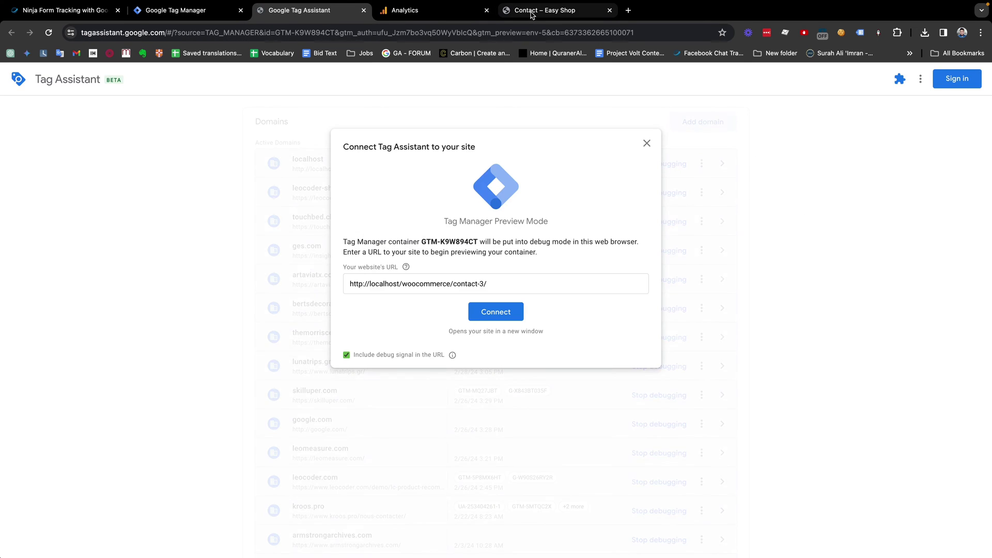
left_click_drag(532, 10, 408, 11)
left_click(333, 15)
left_click(494, 310)
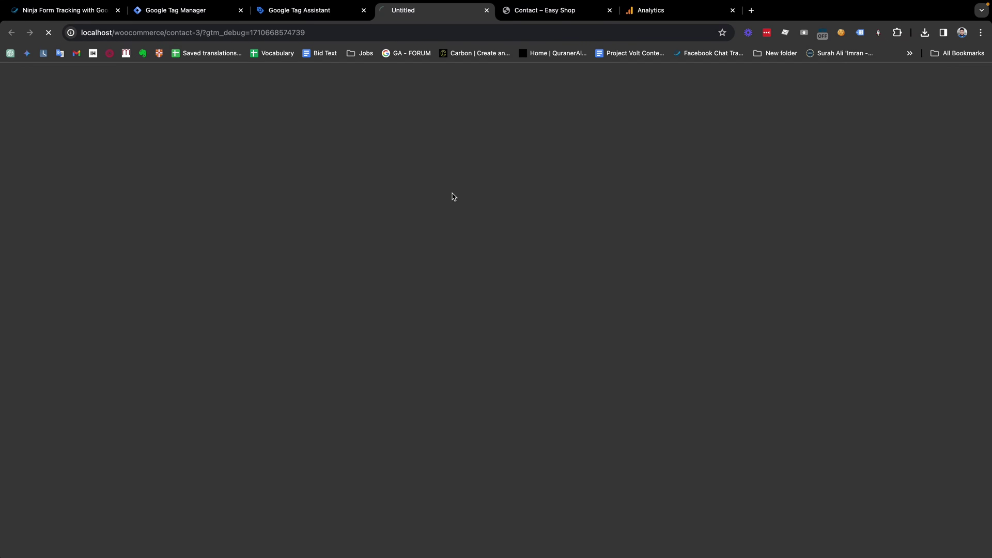
Step: Close the duplicate contact tab, dismiss the Connected! confirmation, and return to the contact form
scroll(461, 293, "down", 3)
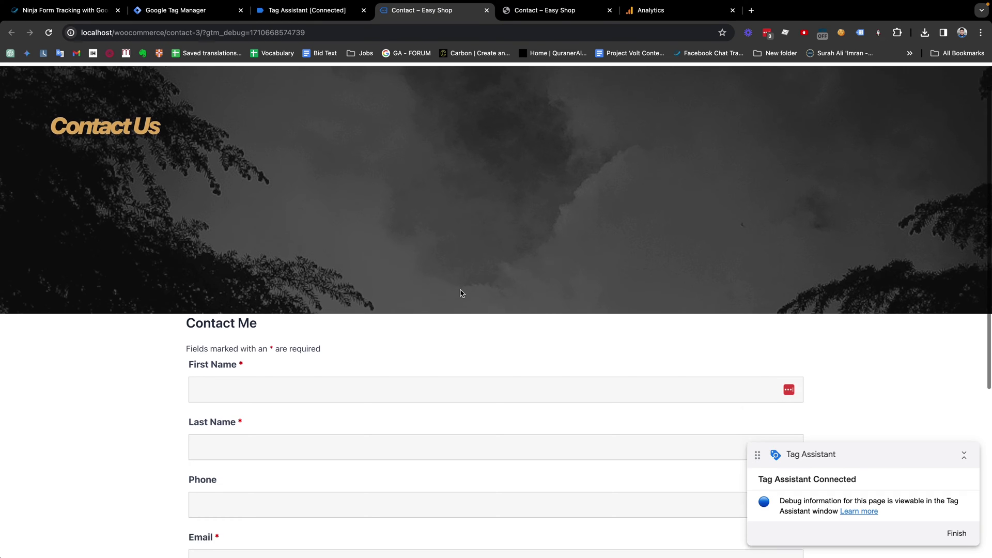
left_click(610, 10)
left_click(300, 11)
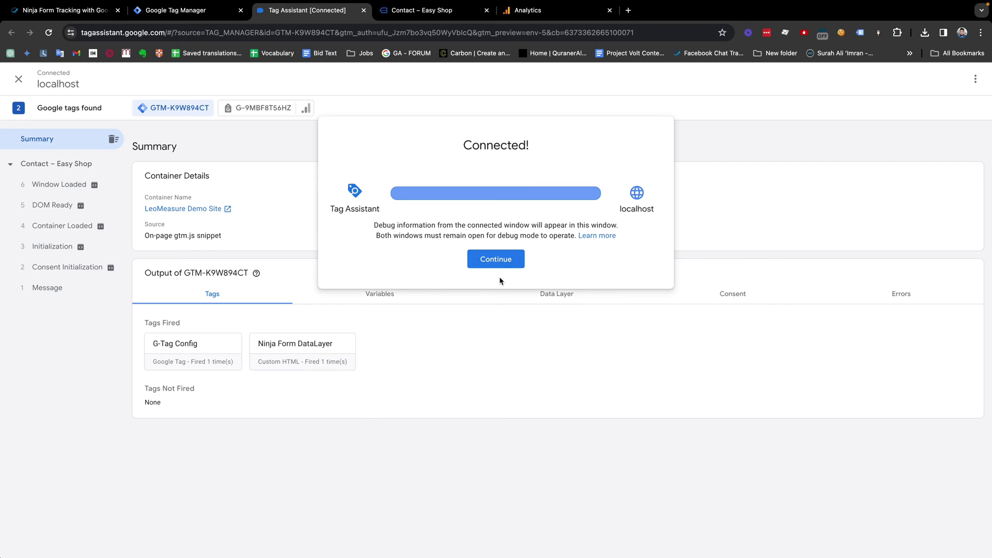
left_click(492, 262)
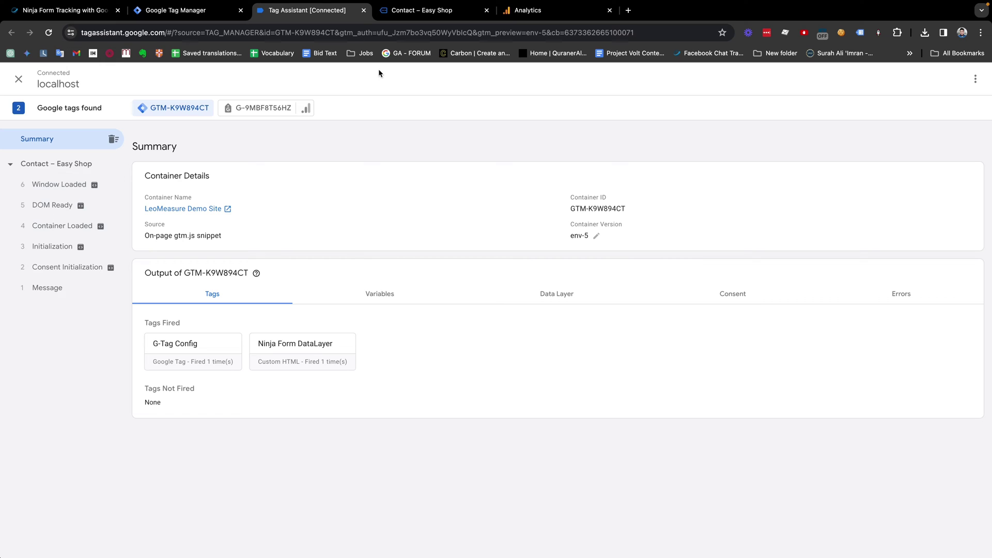
left_click(406, 12)
Step: Enter a test first name, last name and phone number in the contact form
scroll(361, 275, "down", 3)
left_click(360, 276)
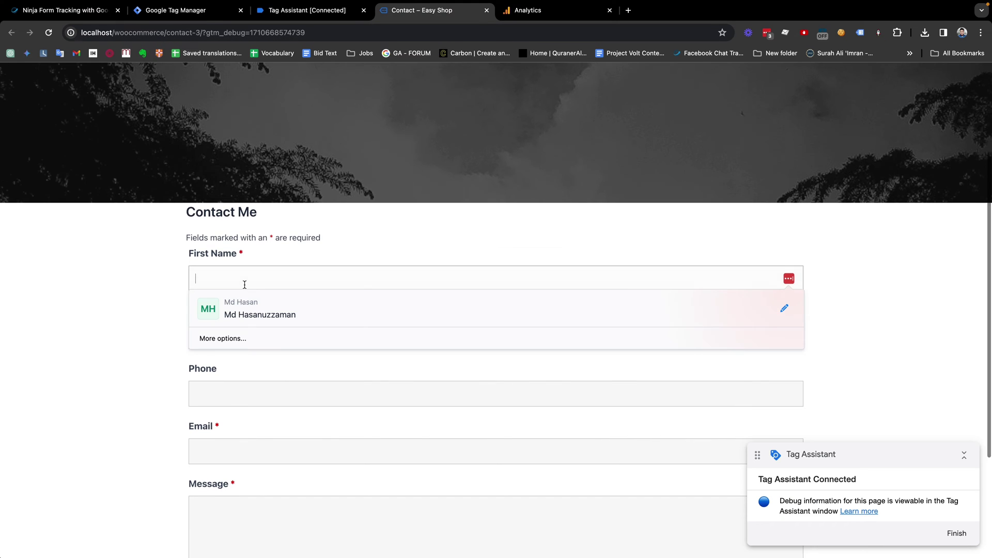
key("Tab")
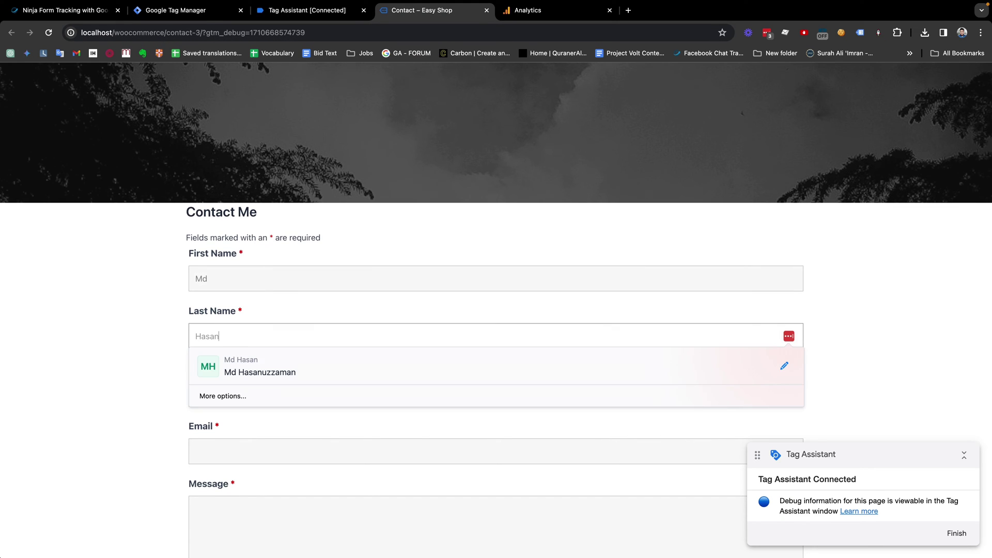
left_click(222, 389)
type("435315435")
Step: Fill in a test e-mail and the message 'test...', then submit the form
scroll(264, 394, "down", 3)
left_click(226, 378)
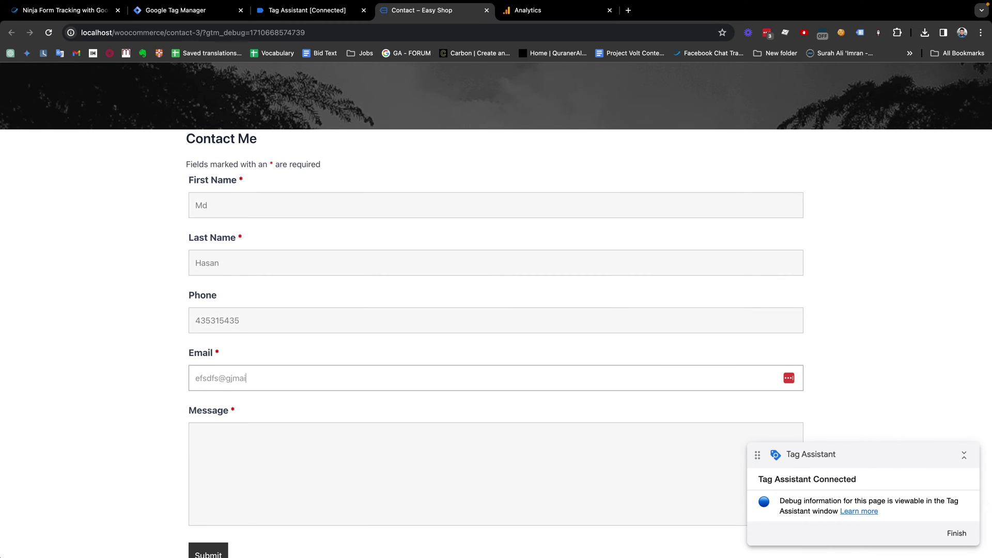
key("Tab")
key("BackSpace")
key("BackSpace")
scroll(217, 465, "down", 2)
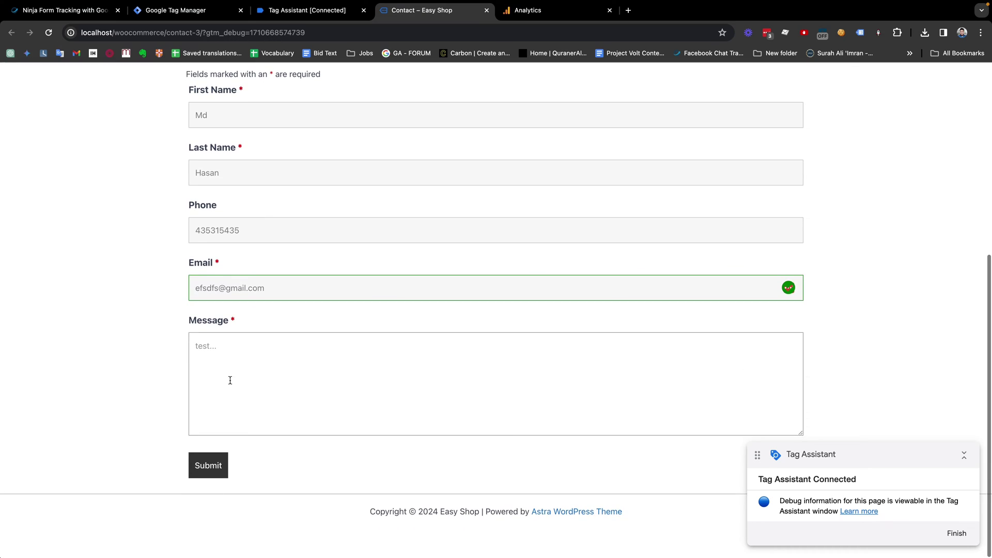
left_click(215, 473)
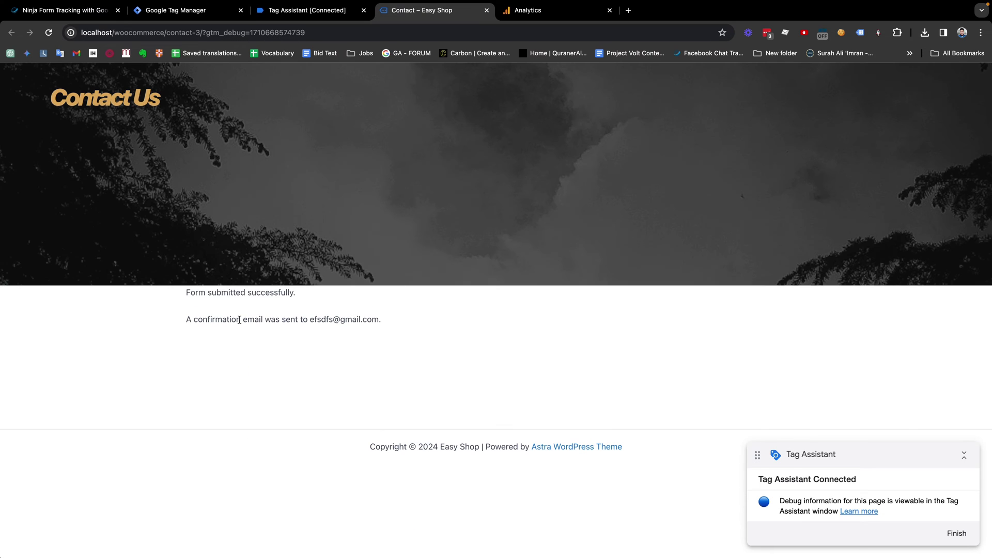
scroll(232, 310, "up", 2)
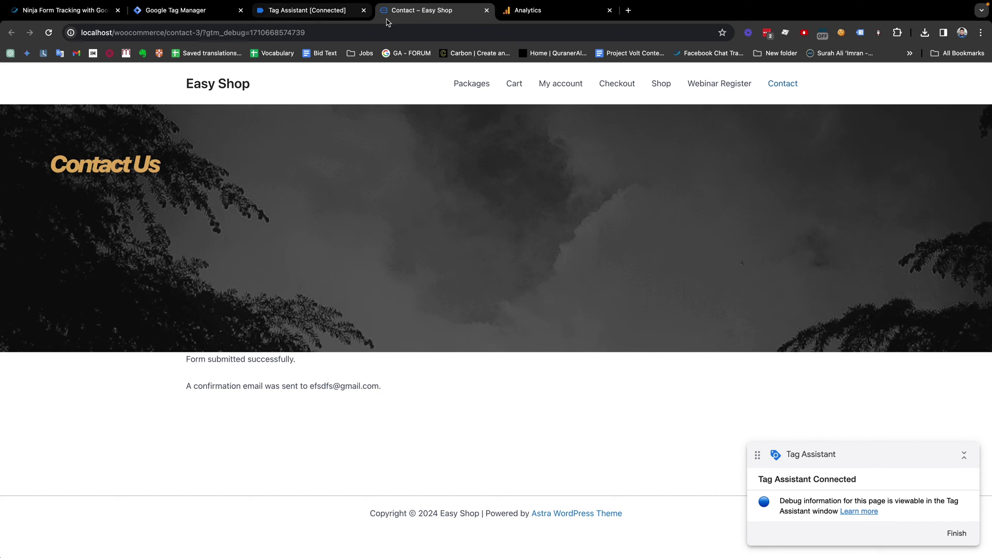
Step: Open the ninja_form_submit event in Tag Assistant and expand its dataLayer.push data
left_click(291, 12)
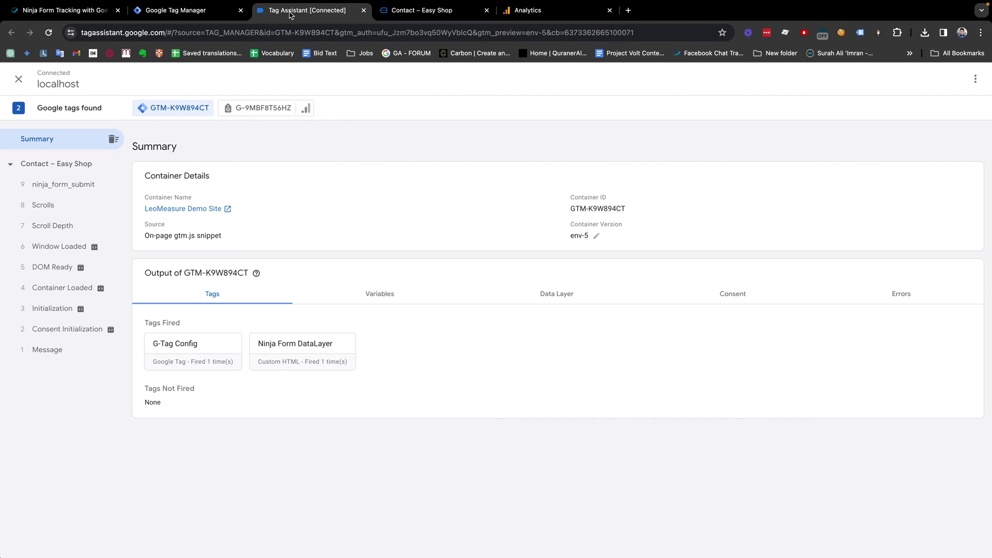
left_click(42, 192)
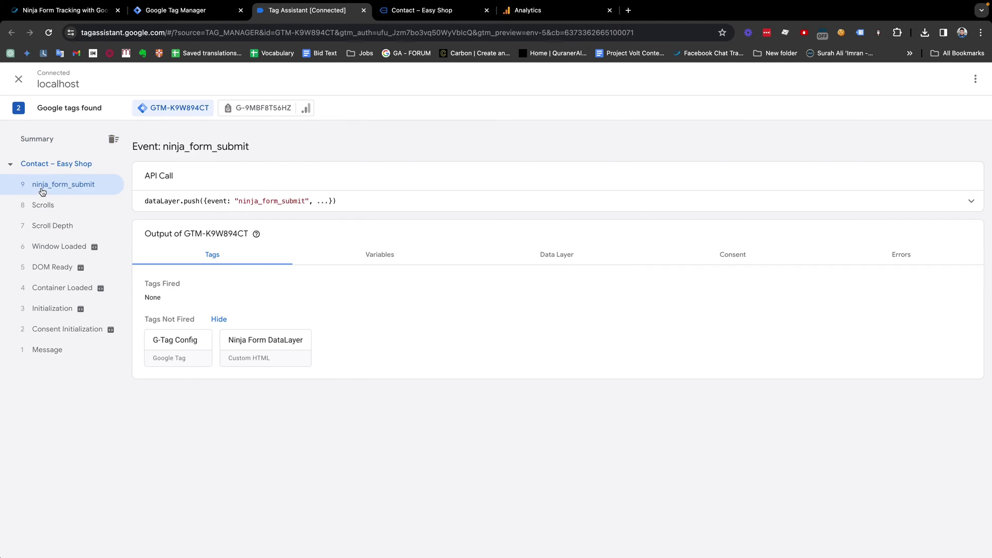
left_click(628, 207)
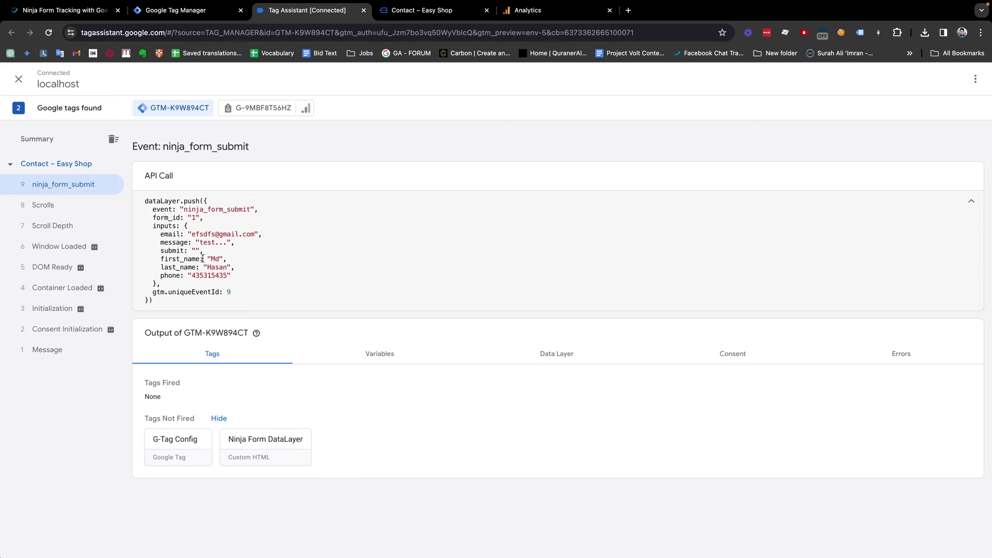
left_click_drag(158, 236, 269, 235)
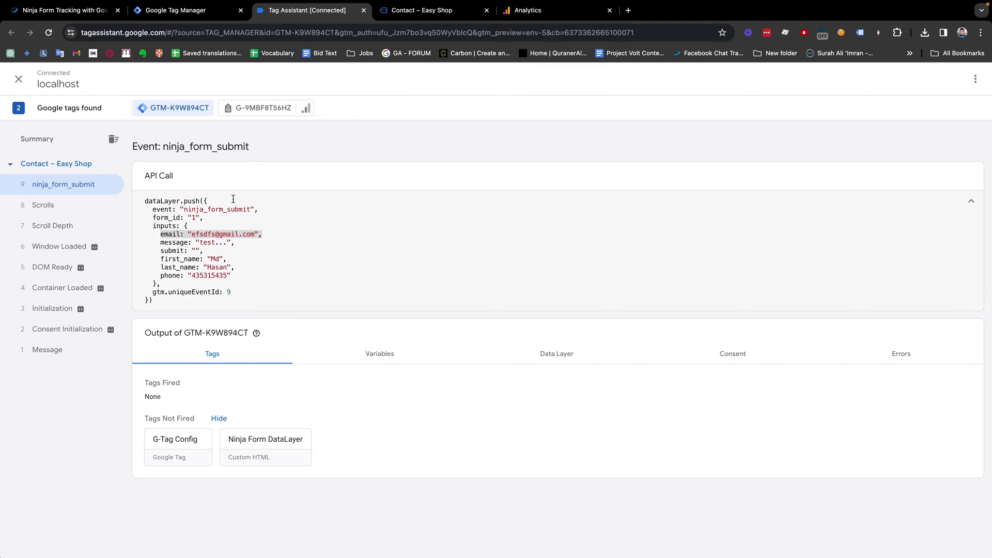
Step: Highlight the form_id line in the pushed data, then return to Tag Manager's tags list
left_click(527, 10)
left_click(281, 11)
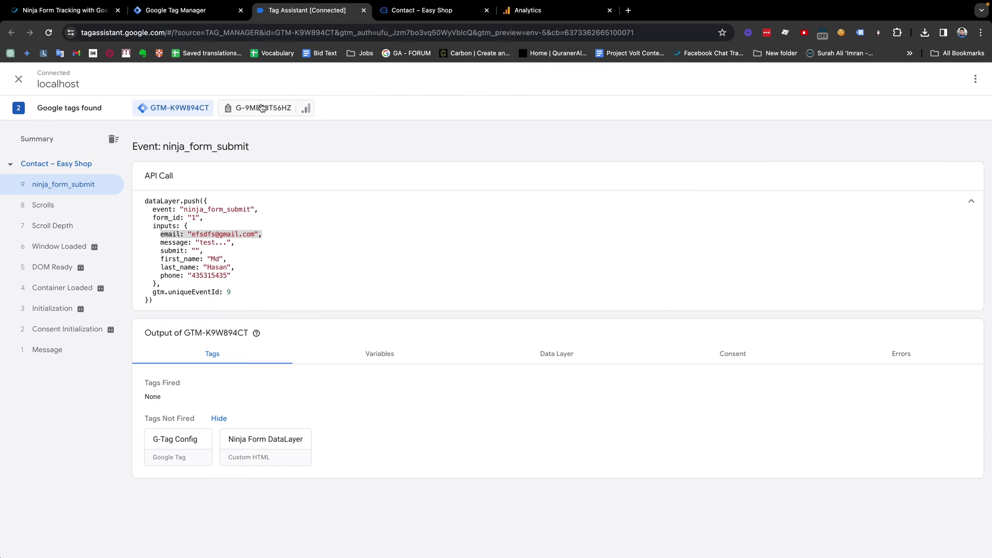
left_click(178, 10)
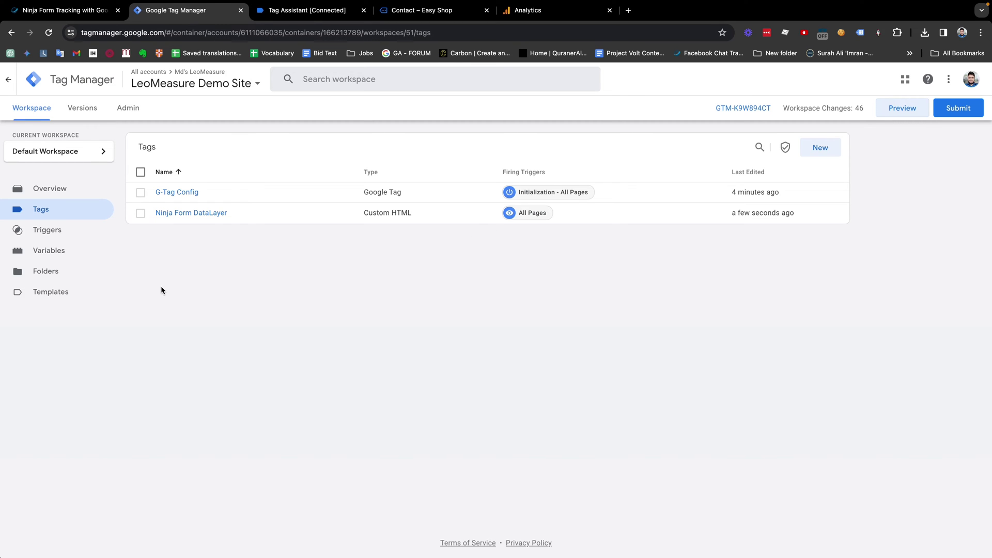
left_click(416, 11)
left_click(310, 11)
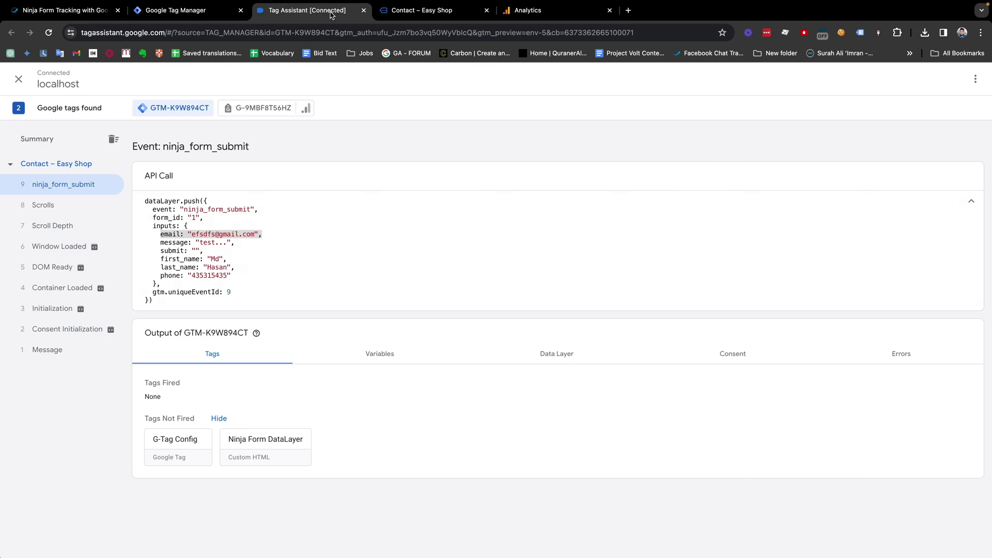
triple_click(156, 219)
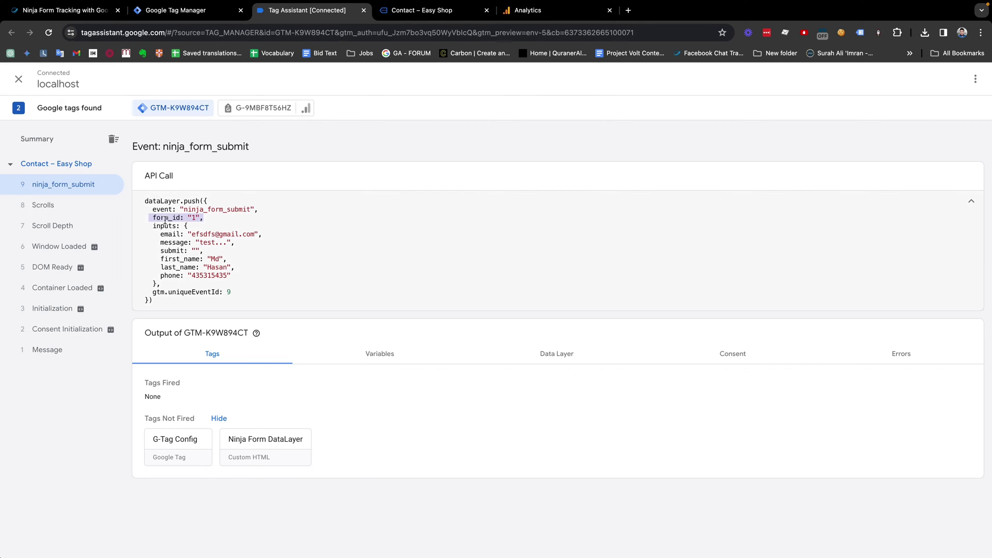
left_click(230, 16)
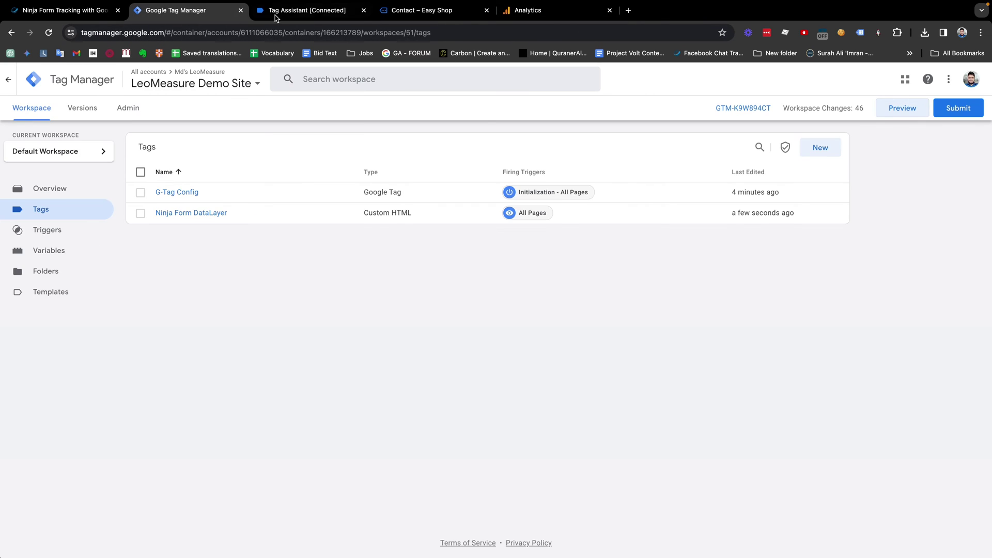
Step: Create a new Data Layer Variable named 'dlv - form_id'
left_click(46, 259)
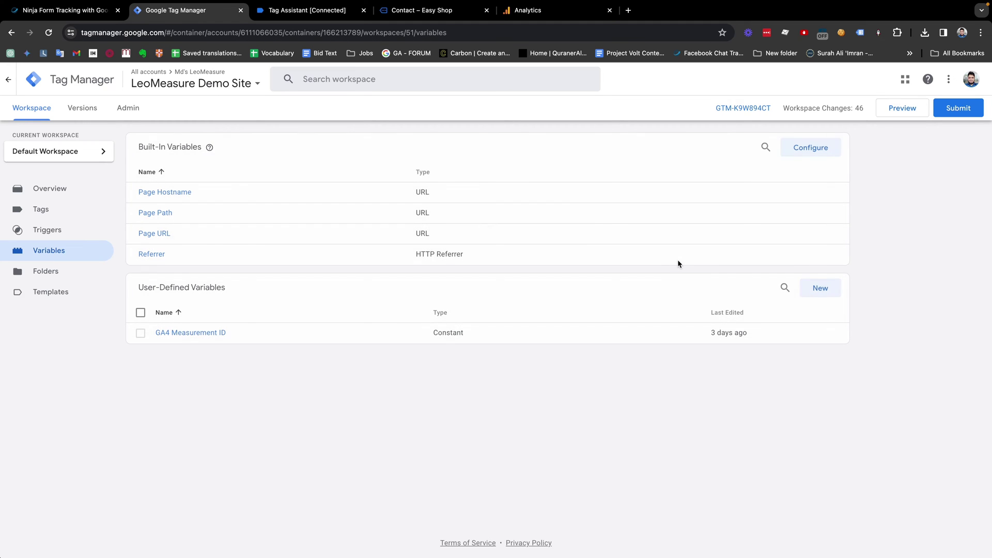
left_click(821, 289)
left_click(299, 78)
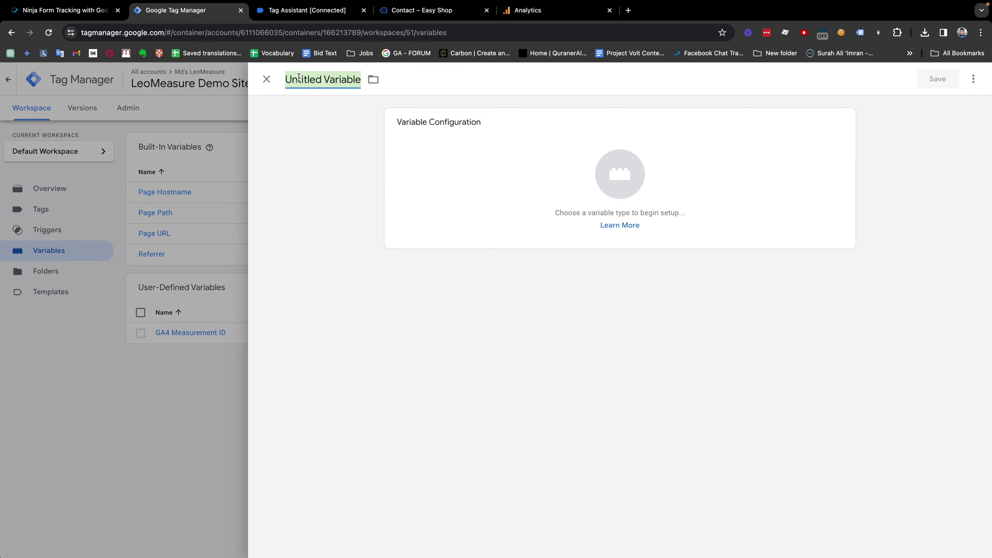
type("dlv")
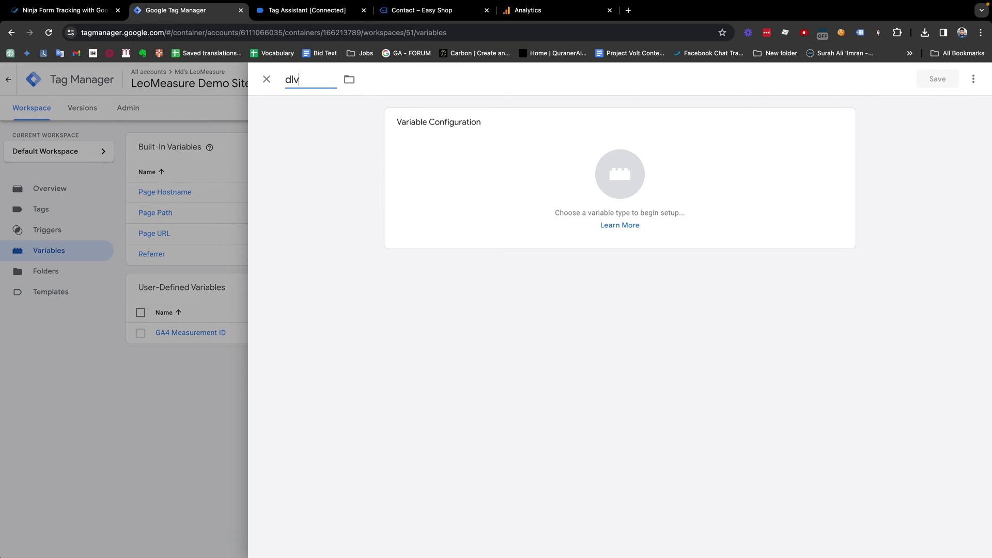
type(" - form_id")
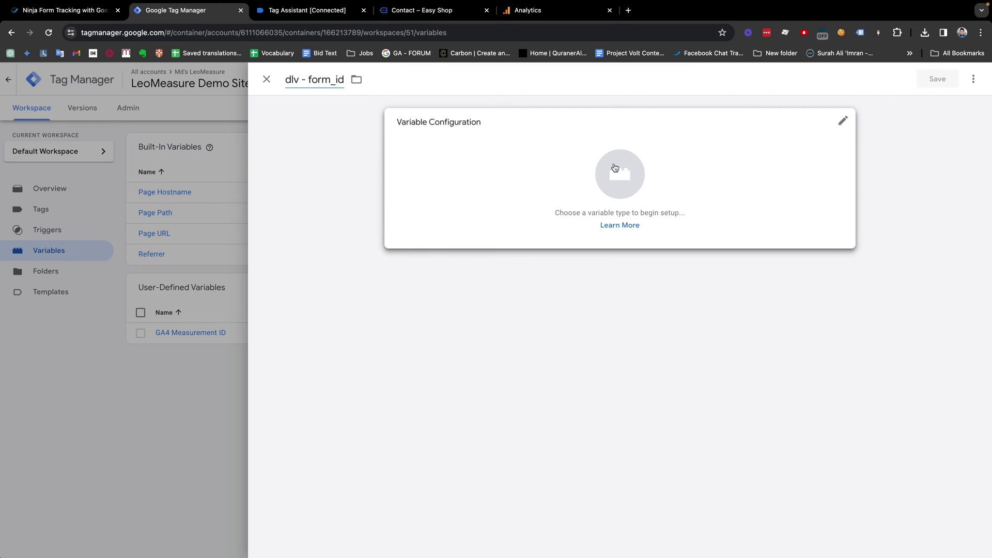
left_click(616, 169)
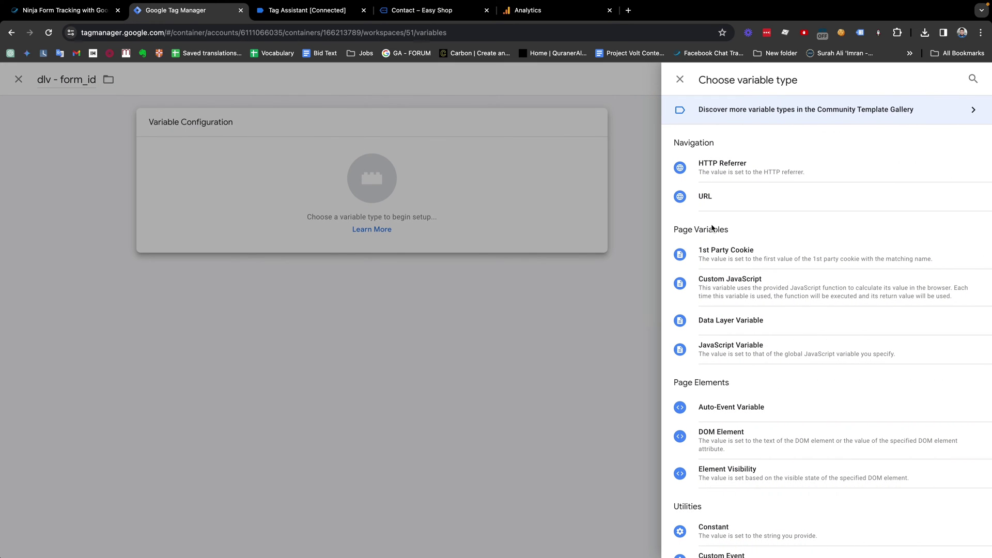
left_click(717, 321)
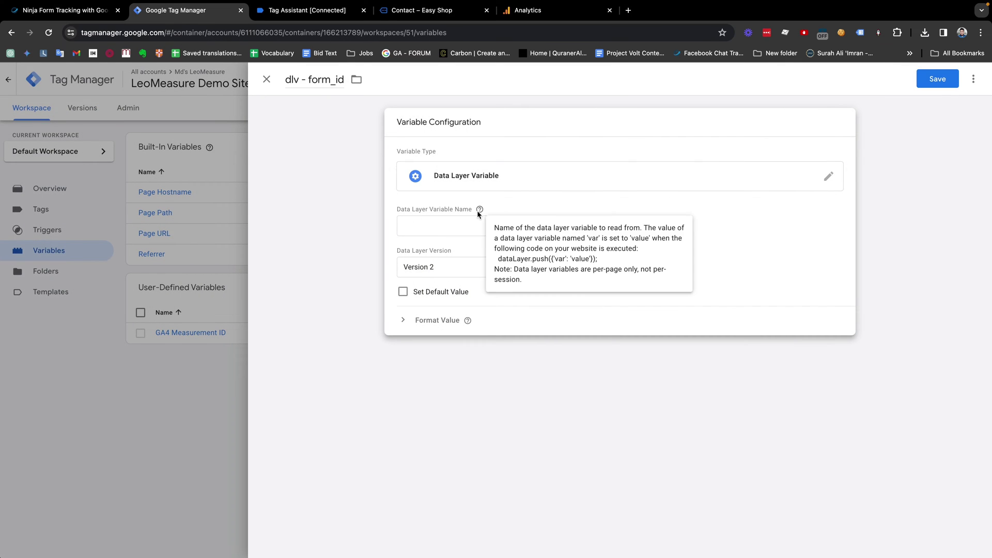
Step: Copy the form_id key from Tag Assistant, set it as the variable name, and save
left_click(308, 10)
left_click(172, 216)
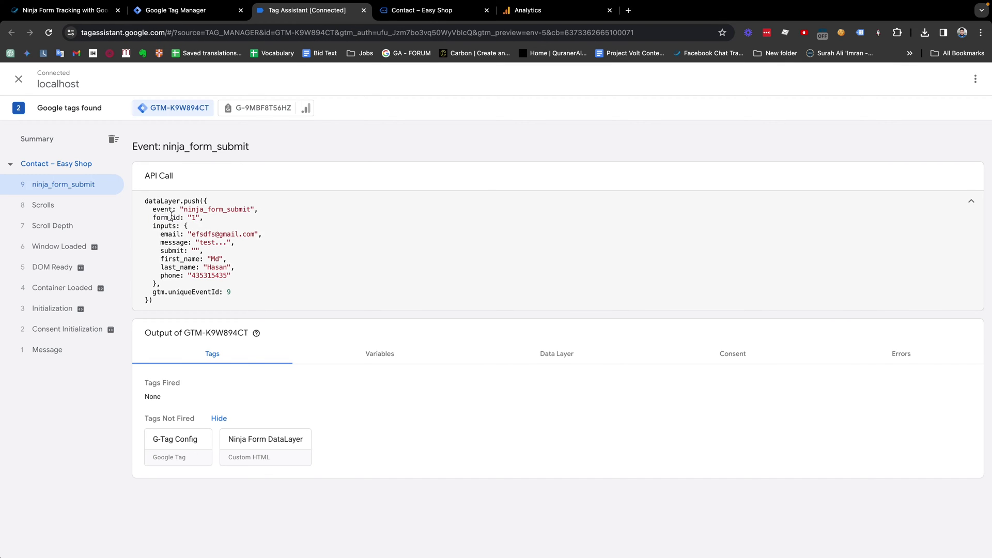
left_click_drag(182, 217, 156, 218)
left_click(192, 10)
left_click(434, 226)
type("form_id")
left_click_drag(343, 77, 288, 77)
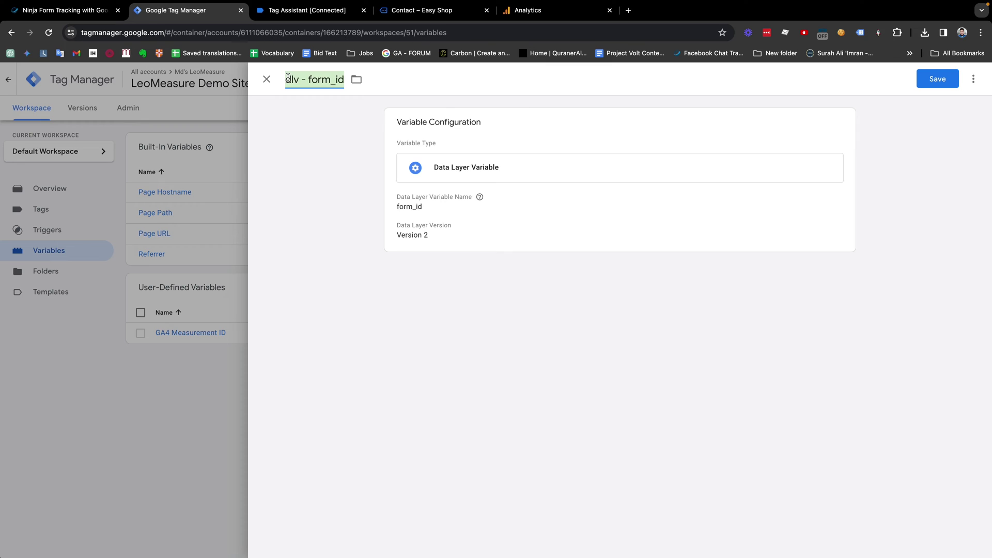
left_click(300, 78)
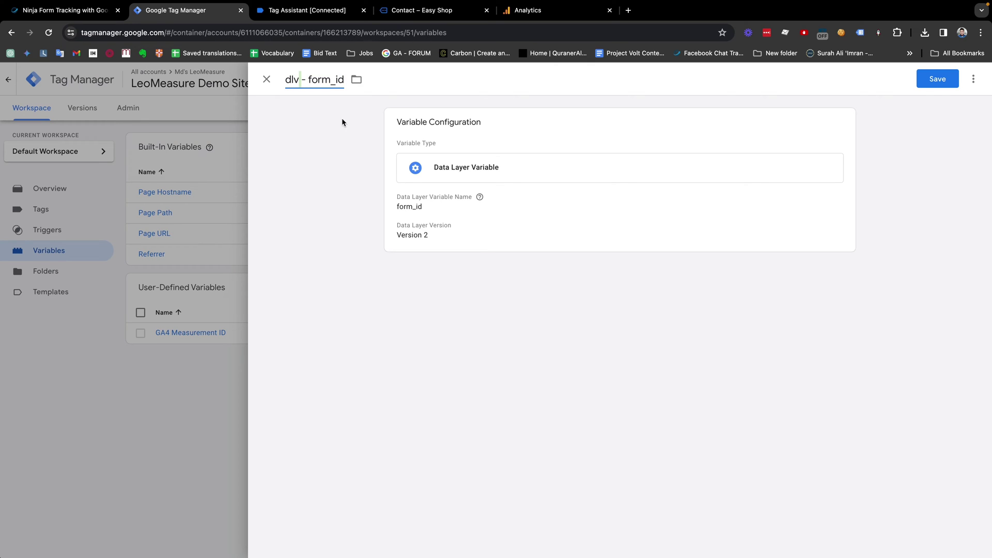
left_click(425, 212)
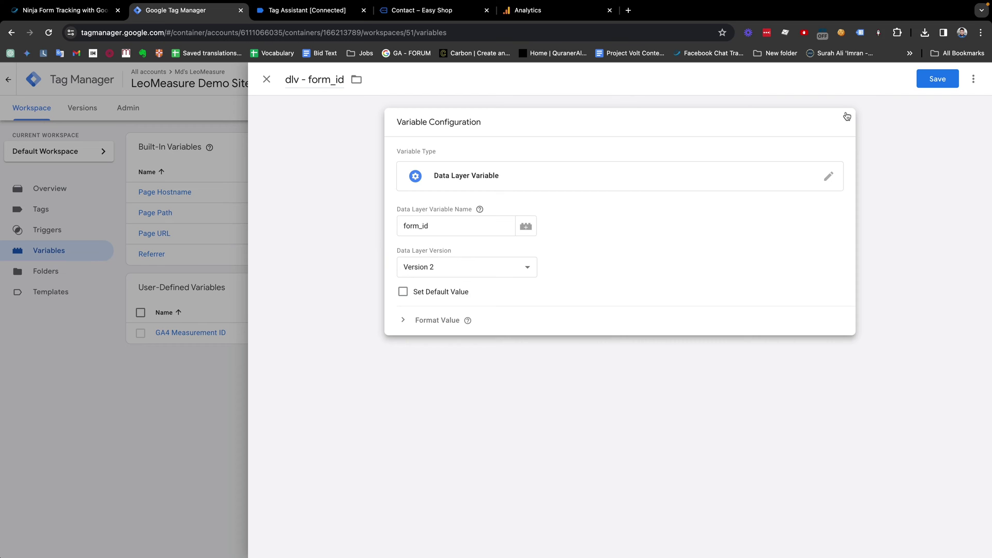
left_click(936, 79)
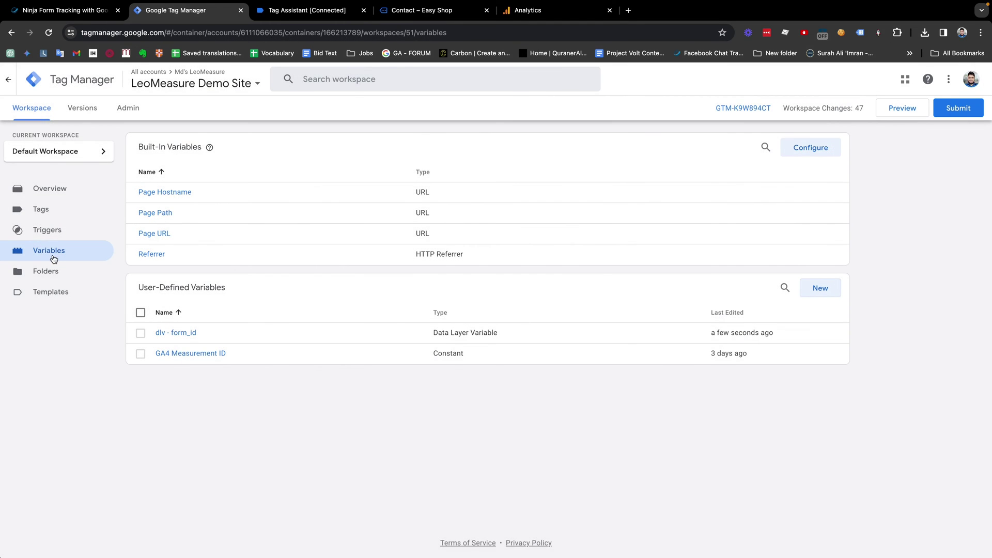
Step: Start a new trigger named 'dle - ninja_form_submit', copying the event name from Tag Assistant
left_click(43, 235)
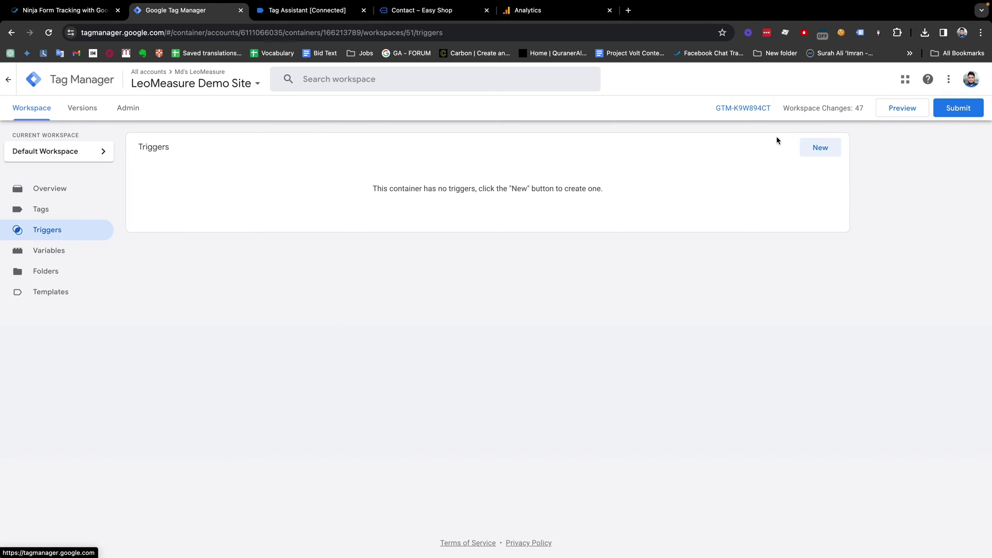
left_click(813, 149)
double_click(313, 82)
triple_click(313, 82)
type("dle -")
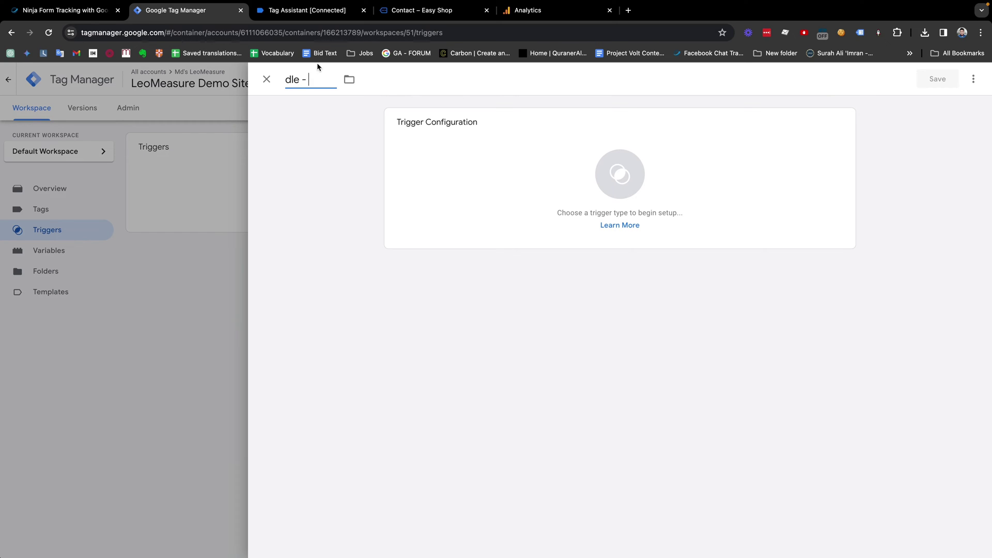
left_click(306, 13)
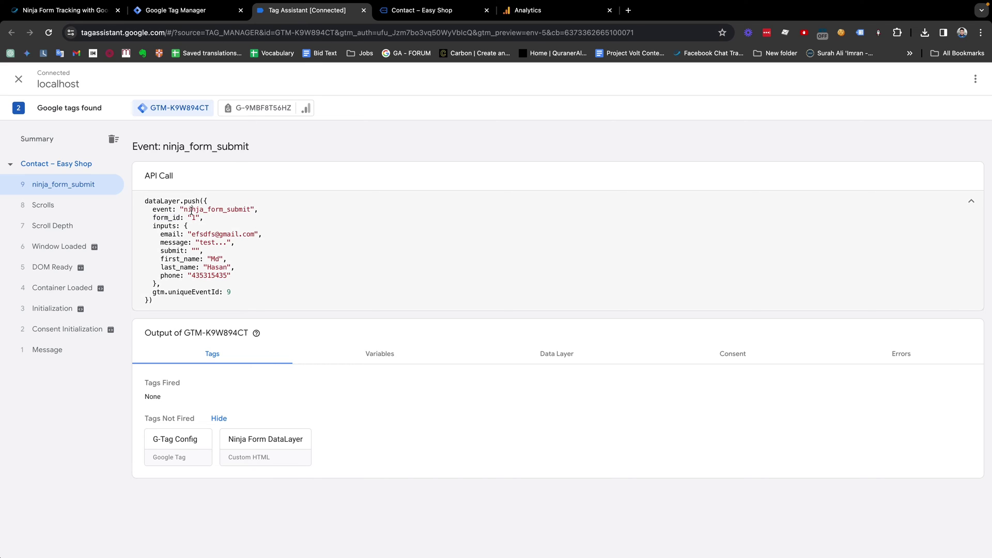
double_click(217, 209)
key("super+c")
left_click(183, 11)
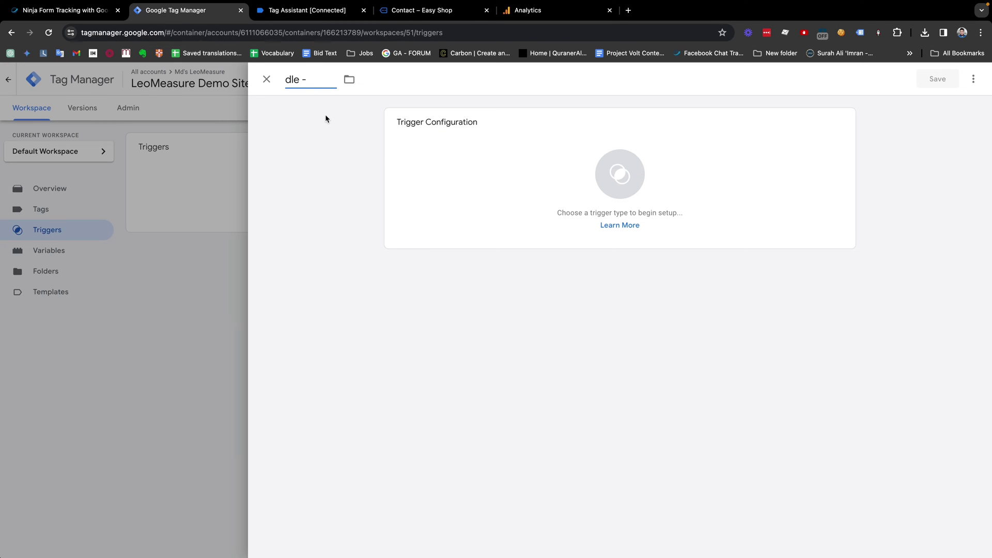
key("super+v")
left_click(287, 80)
left_click_drag(287, 80, 390, 80)
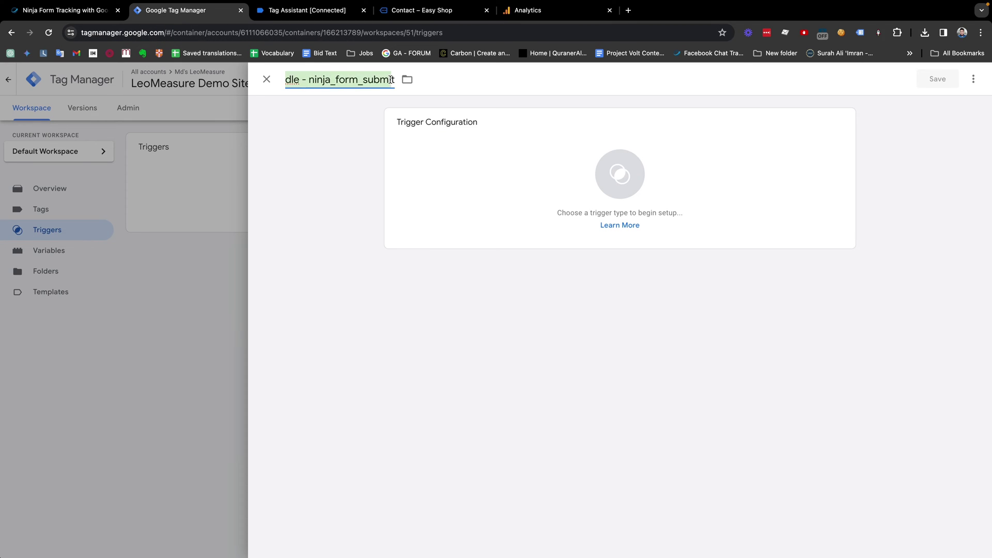
double_click(355, 78)
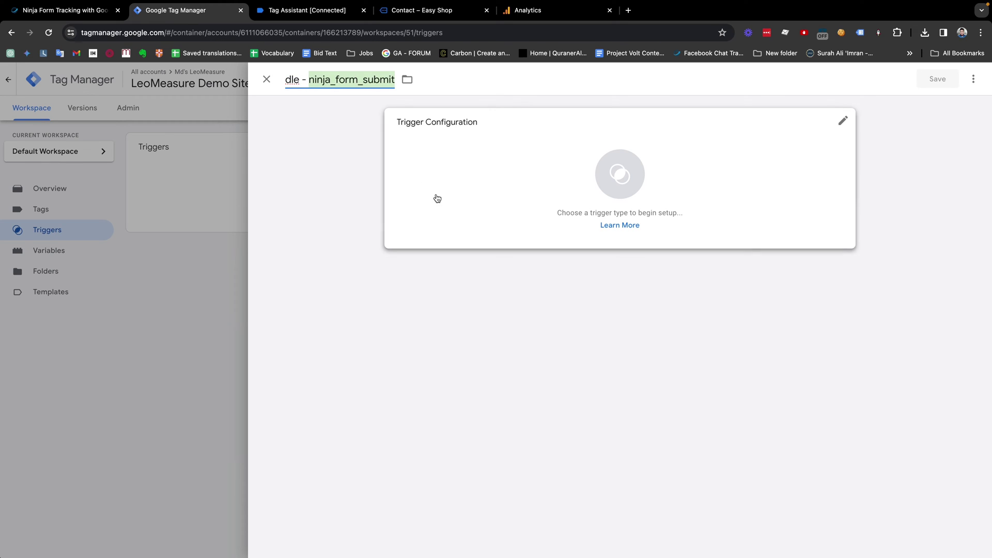
Step: Set the trigger type to Custom Event and recheck the event name in Tag Assistant
left_click(648, 178)
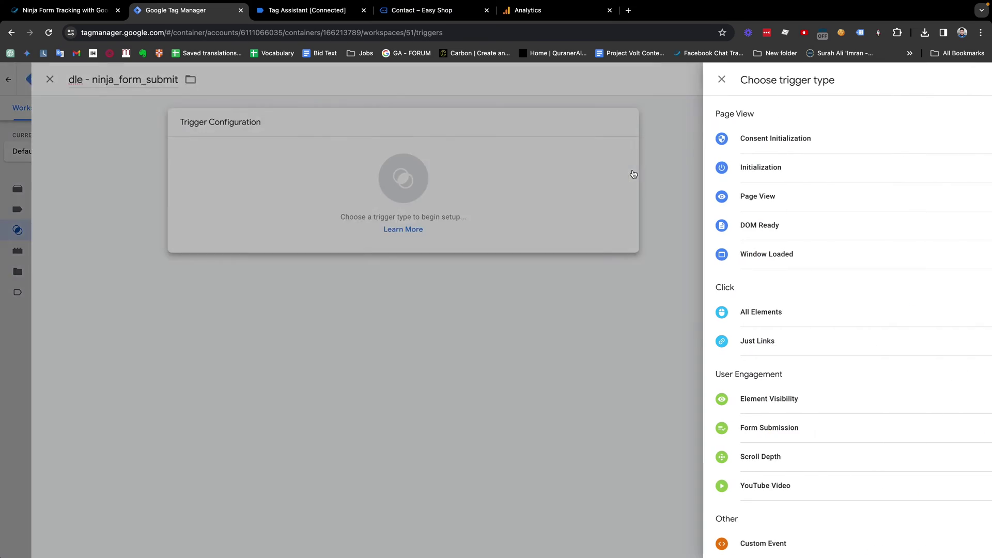
scroll(765, 189, "down", 1)
left_click(763, 515)
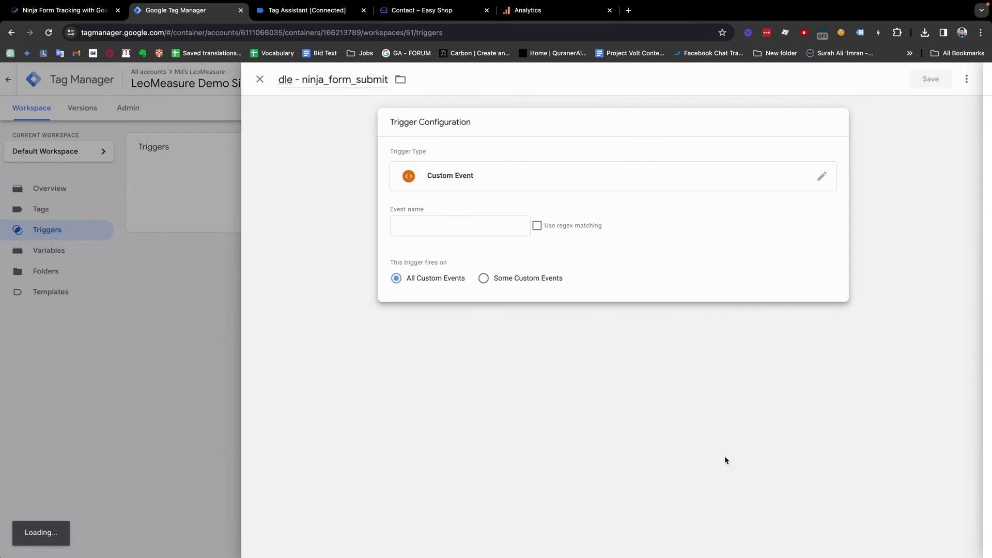
left_click(298, 16)
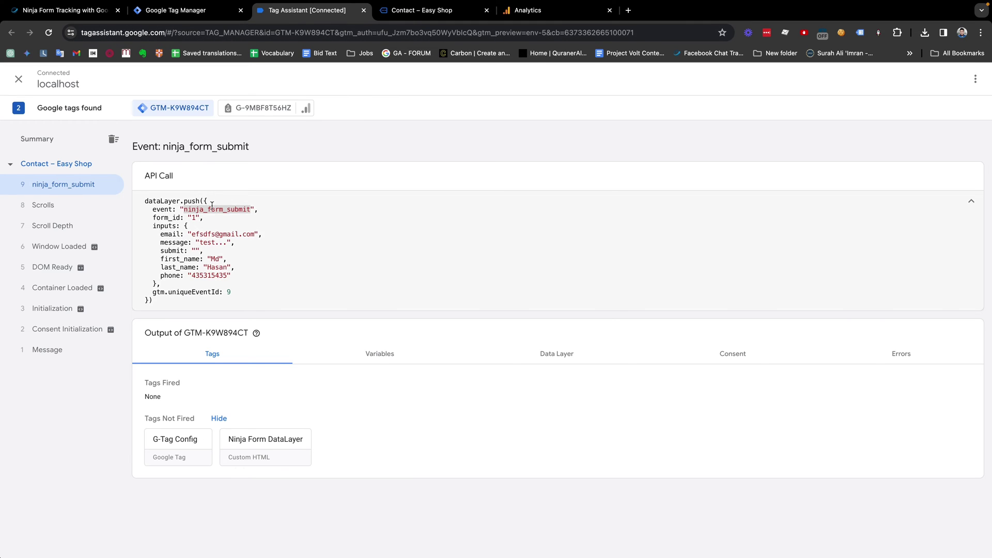
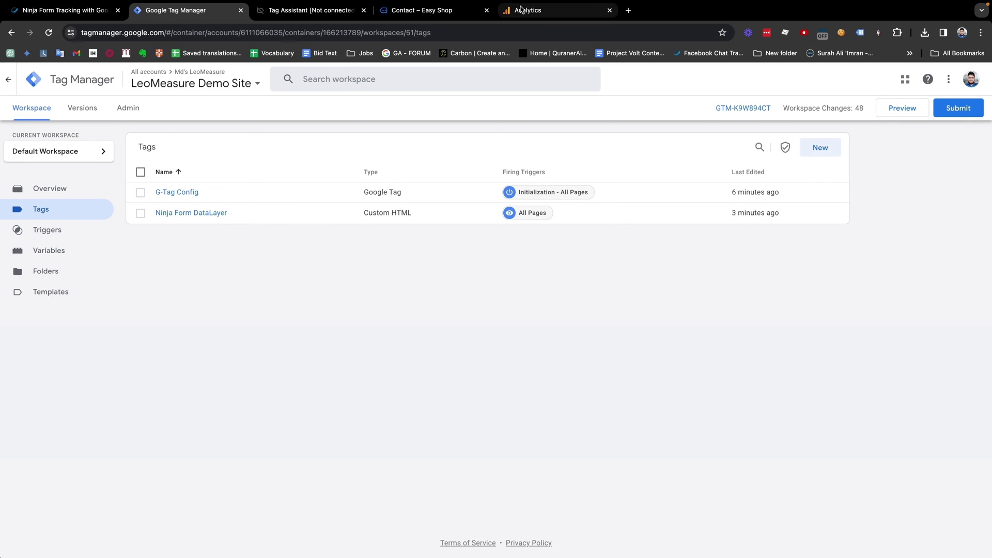
Step: Create a new tag named 'GA4 - Contact Form Submit'
left_click(820, 148)
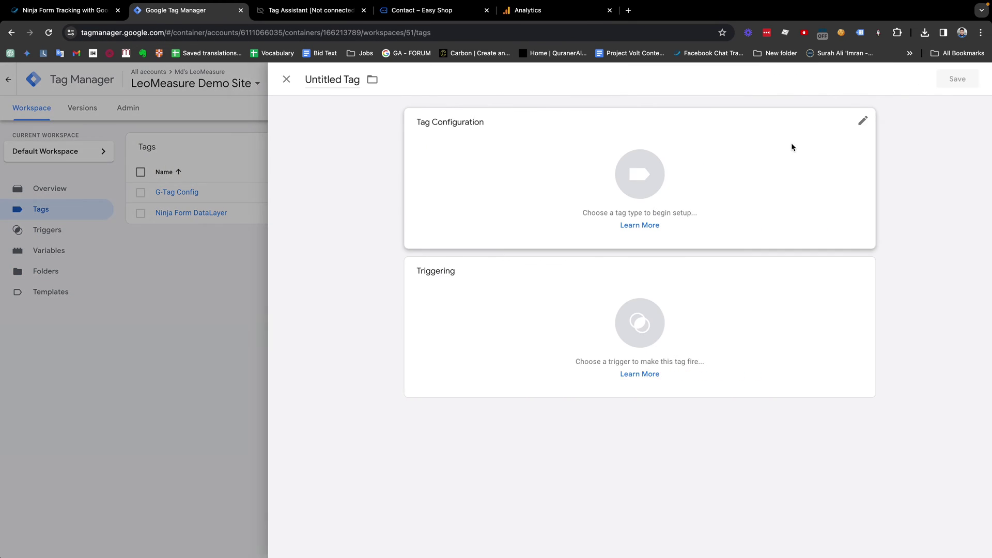
left_click(333, 80)
type("GA4 -")
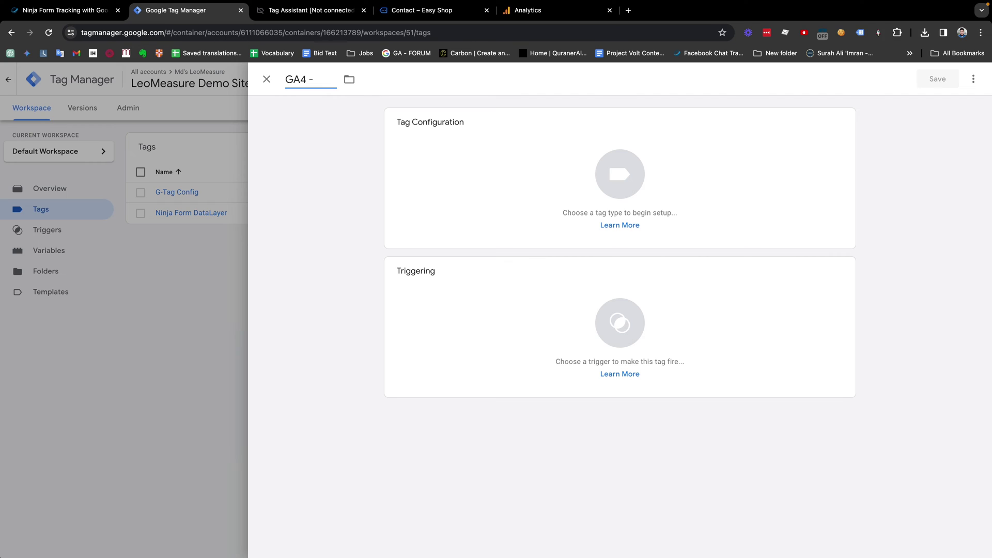
key("Caps_Lock")
key("Caps_Lock")
type("contact")
key("shift+alt+Left")
key("BackSpace")
type("Contact Form Submit")
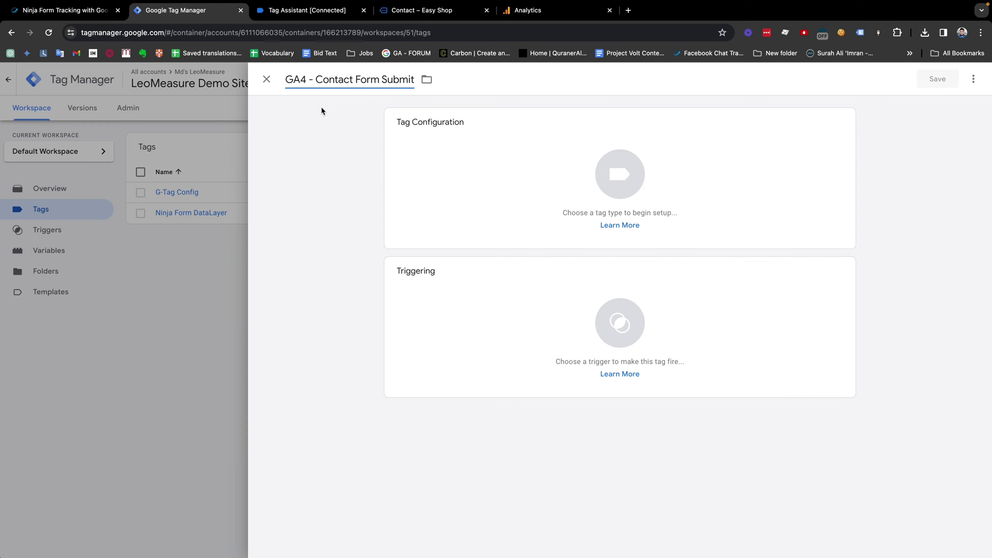
Step: Make the tag a Google Analytics: GA4 Event tag
left_click(631, 200)
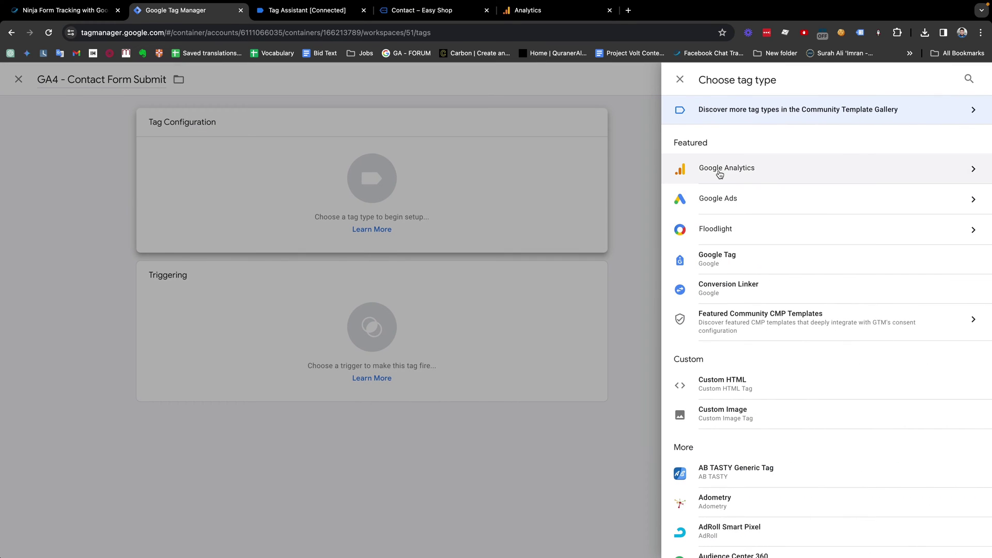
left_click(718, 168)
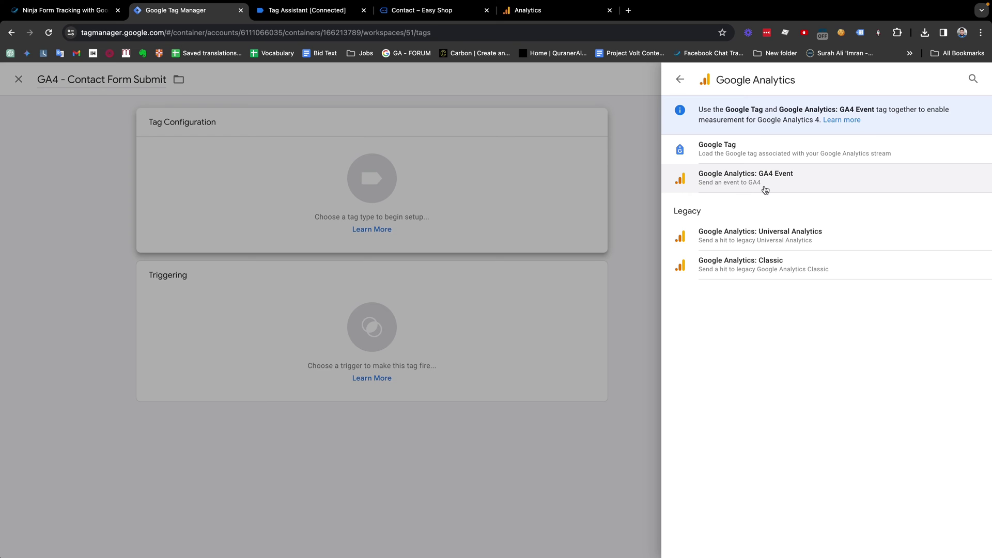
left_click(720, 179)
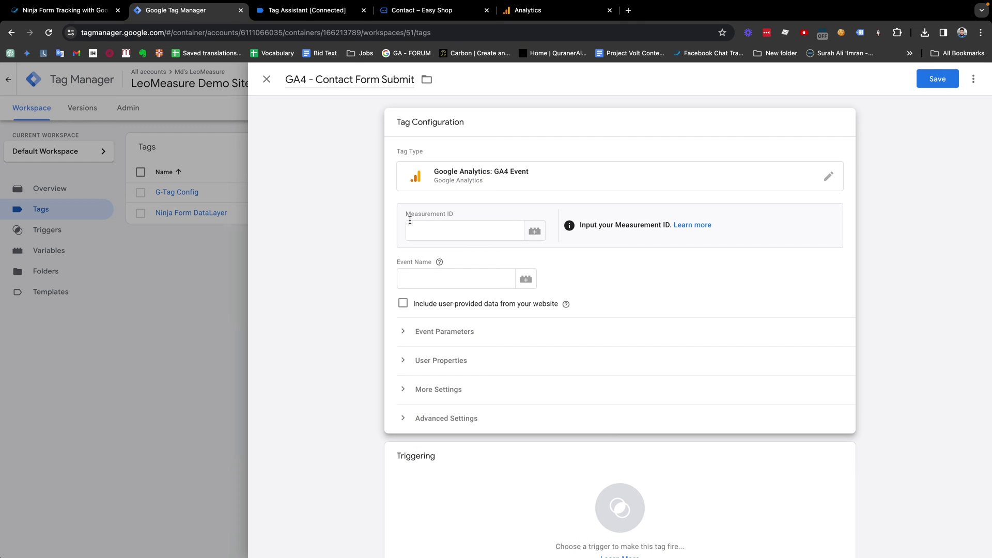
Step: Set the Measurement ID to the {{GA4 Measurement ID}} variable
left_click(535, 231)
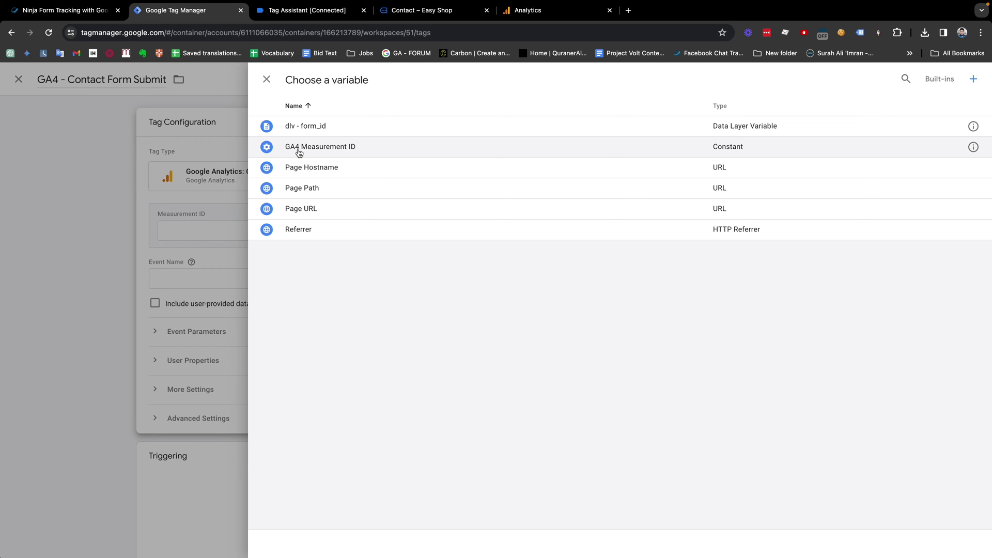
left_click(327, 149)
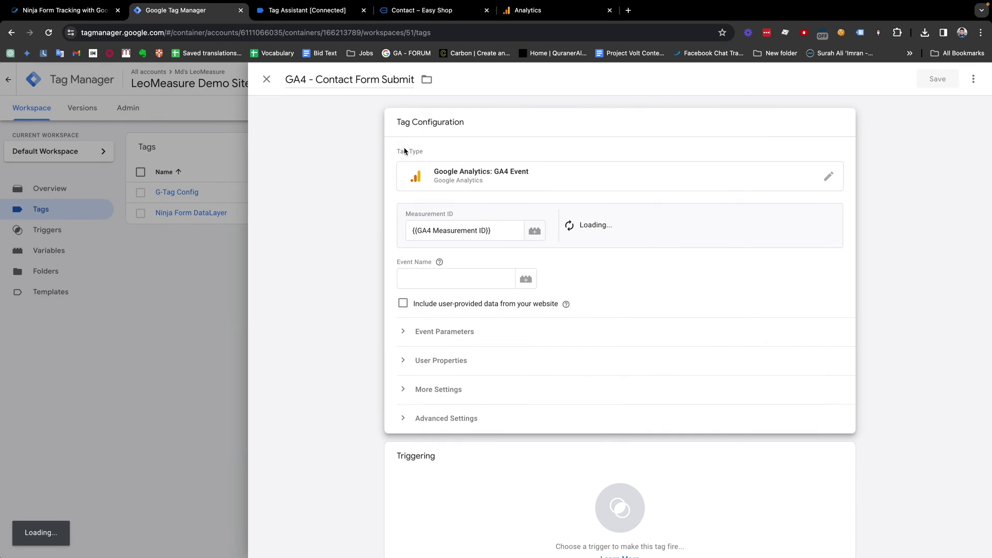
left_click_drag(498, 234, 400, 232)
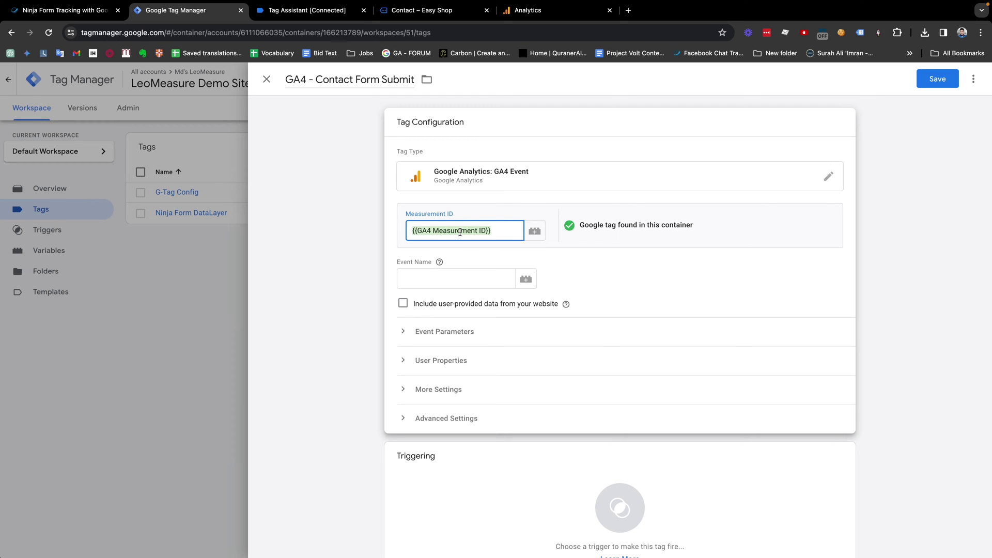
left_click(449, 252)
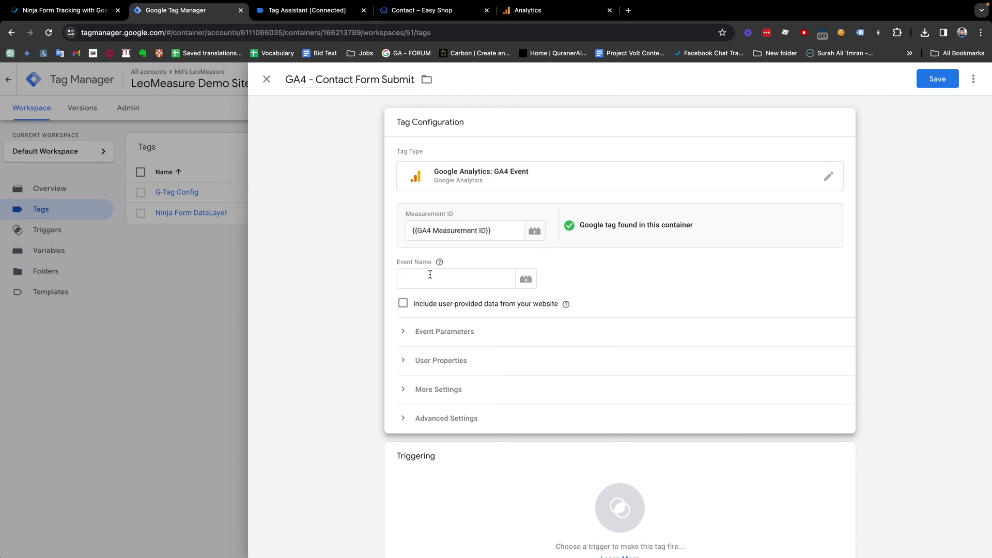
Step: Enter contact_form_submit as the event name and expand Event Parameters
left_click(430, 275)
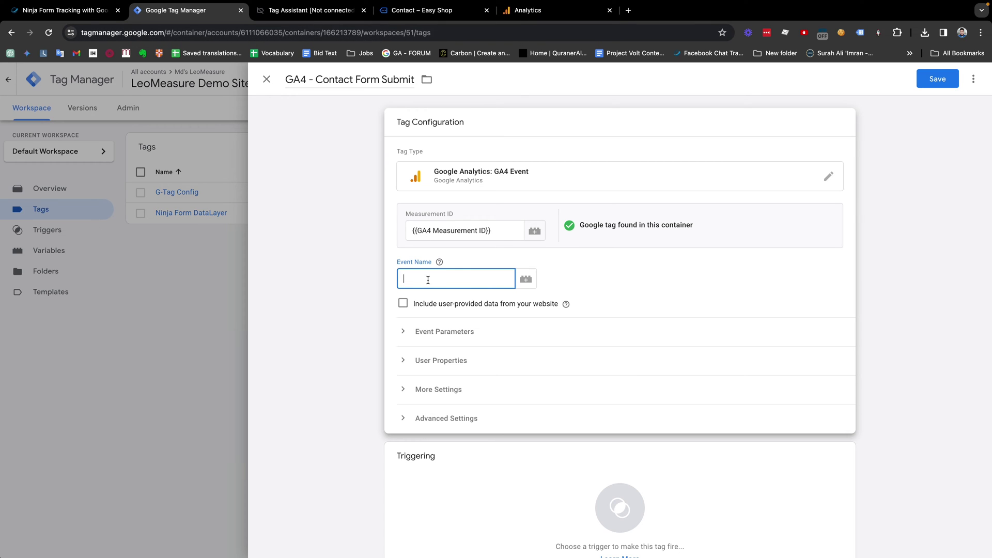
type("contact_form_submit")
left_click(421, 337)
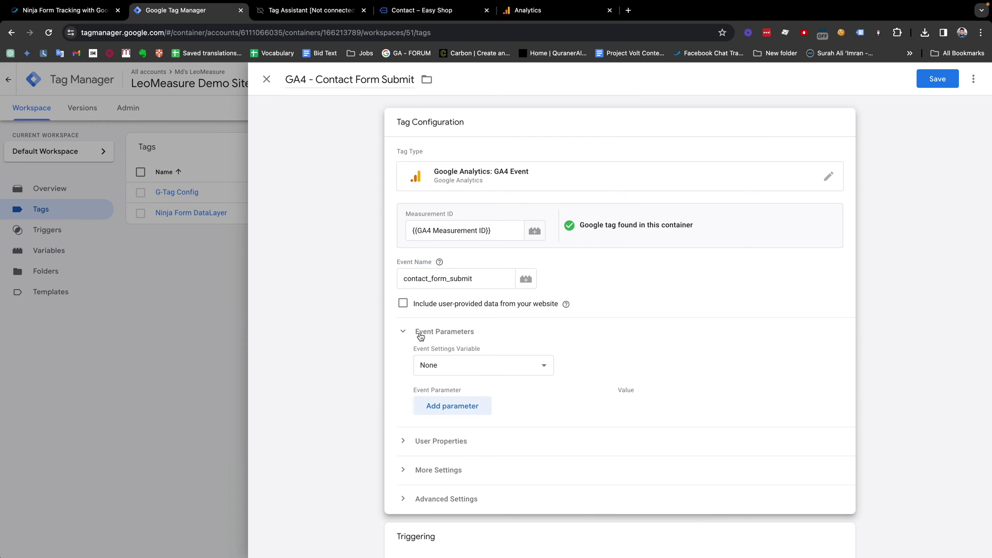
Step: Add event parameter form_id with value {{dlv - form_id}}, then save the tag
left_click(454, 406)
left_click(442, 411)
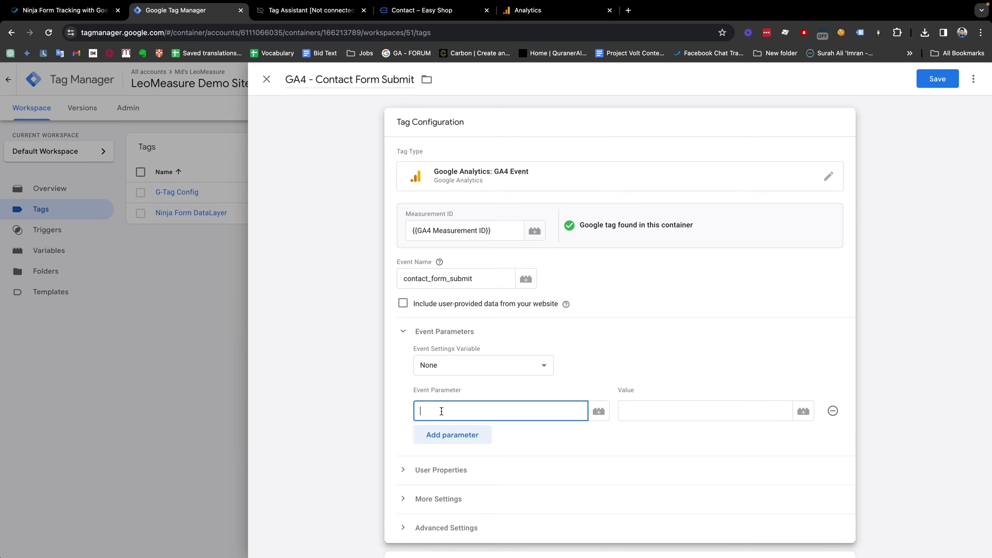
type("form_id")
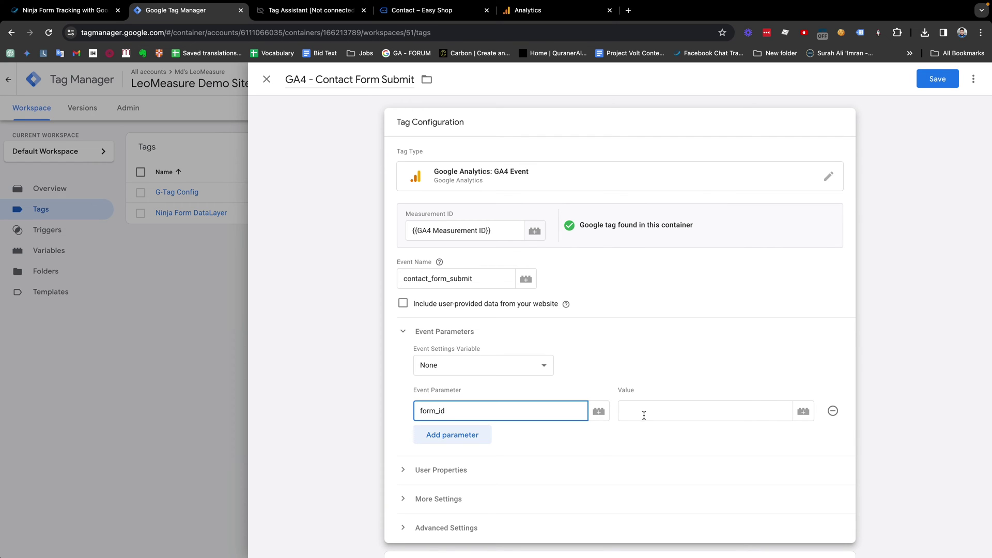
left_click(644, 415)
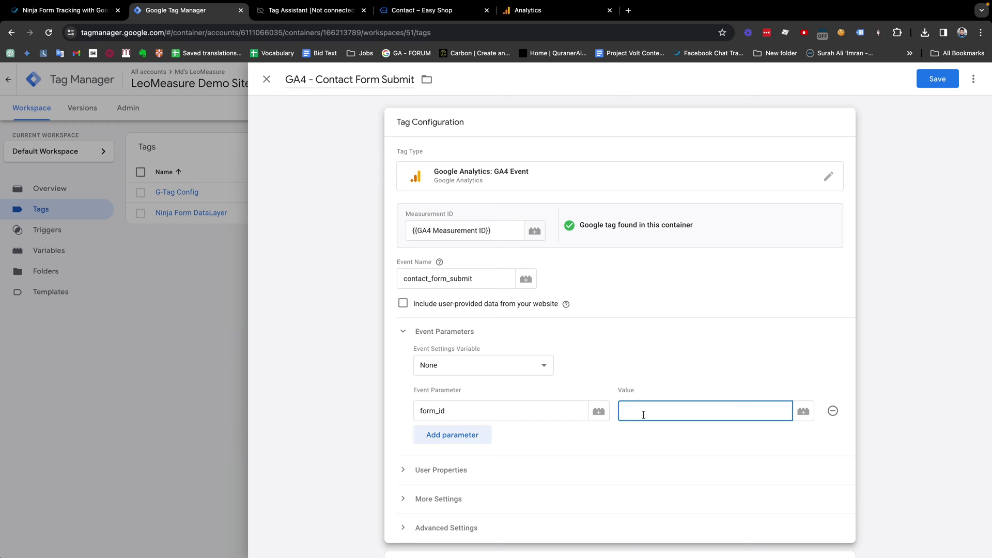
left_click(803, 411)
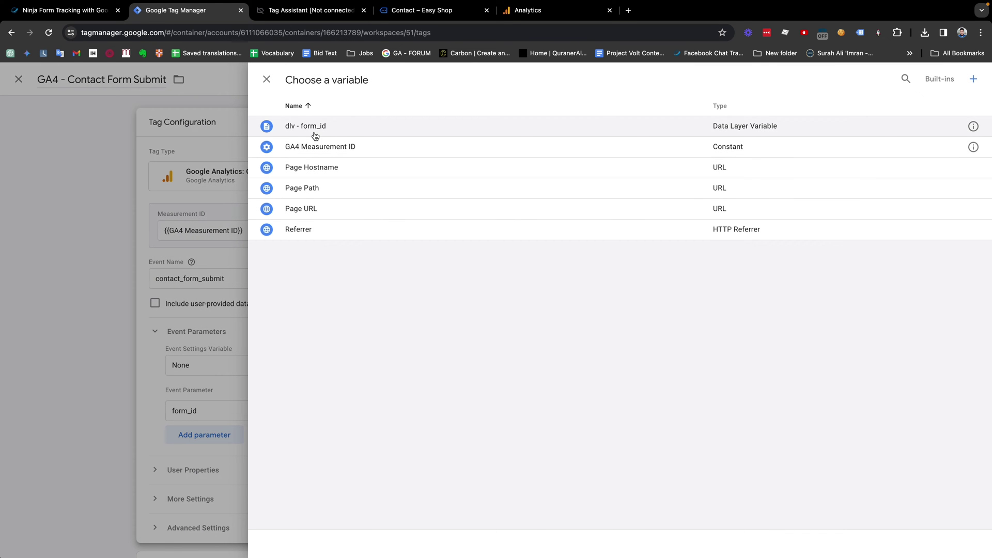
left_click(305, 126)
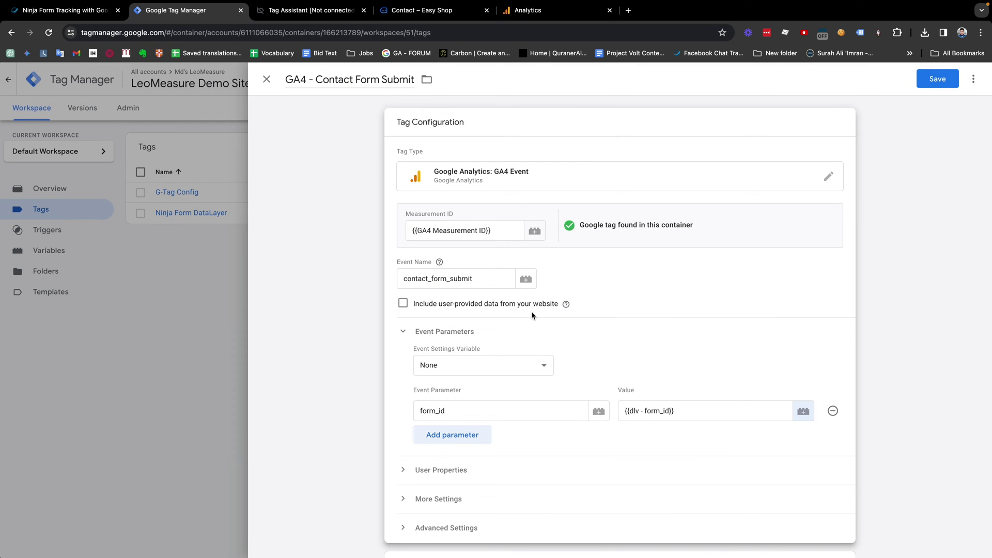
left_click(929, 86)
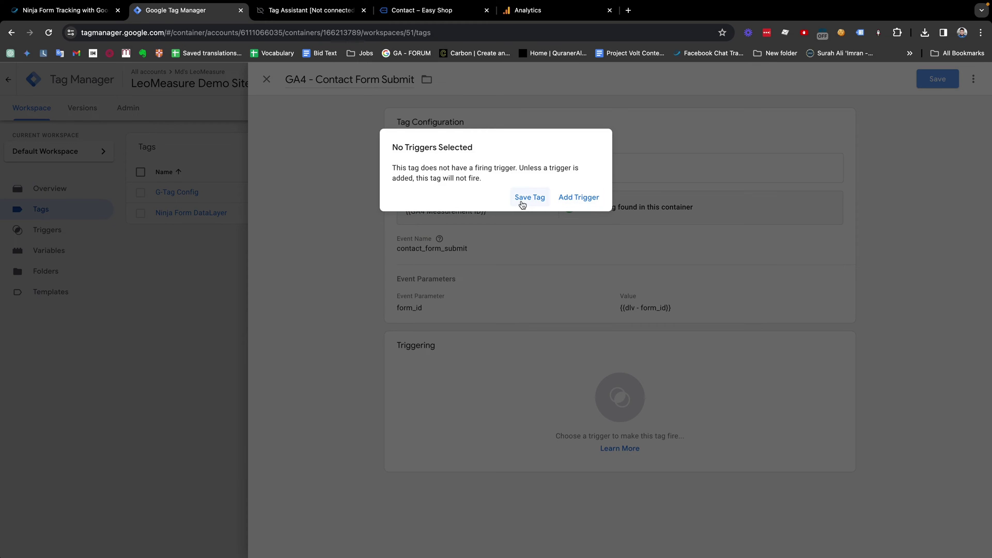
Step: Set dle - ninja_form_submit as the firing trigger and save the tag
left_click(578, 197)
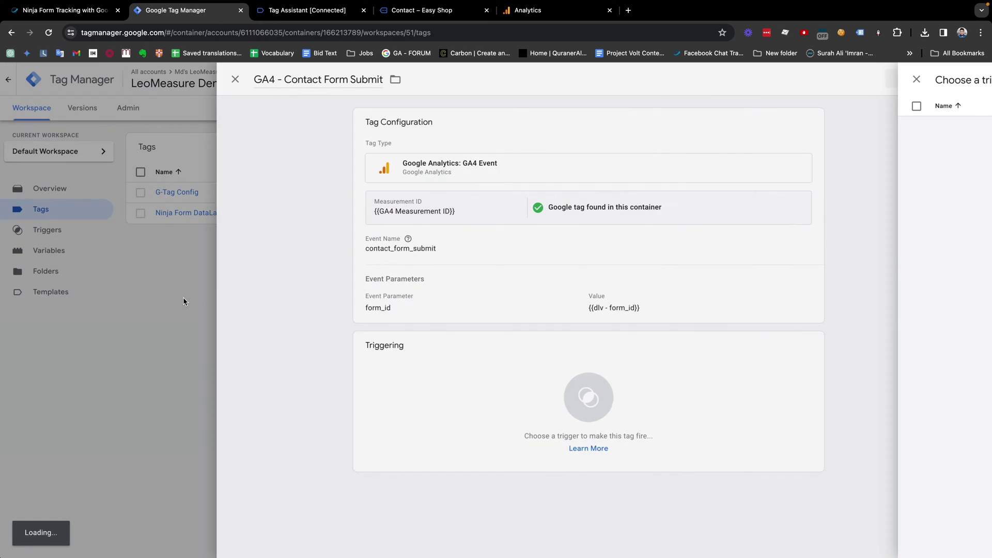
left_click(183, 301)
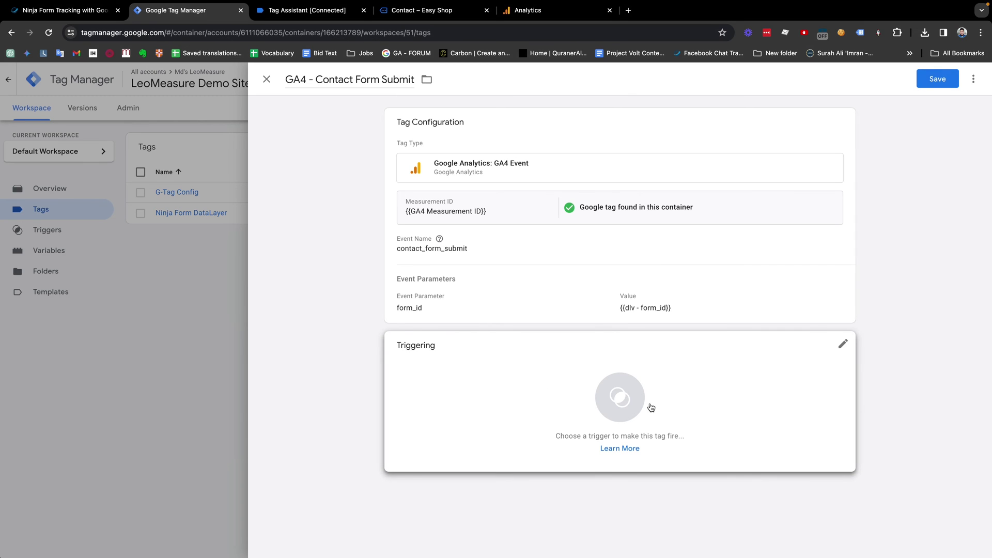
left_click(620, 399)
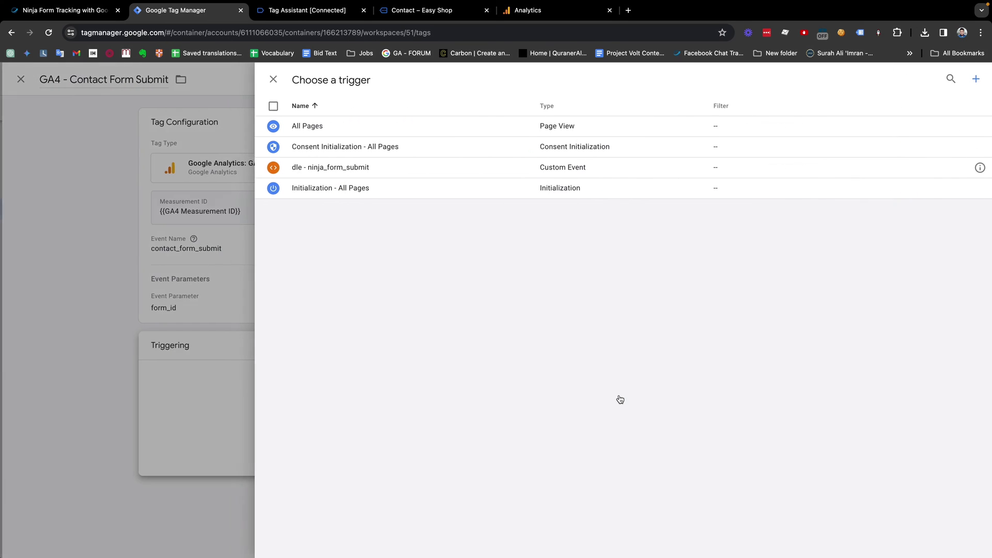
left_click(331, 171)
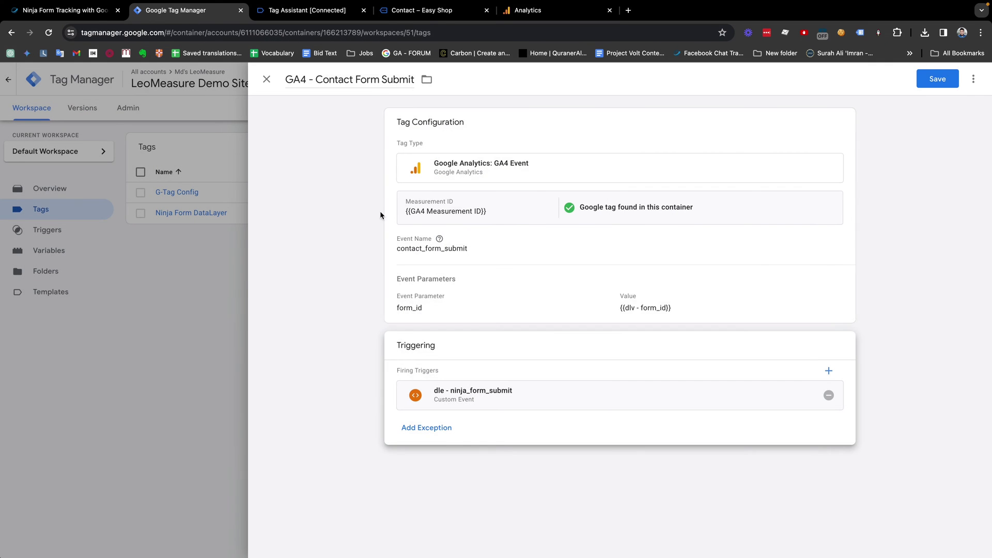
left_click(938, 79)
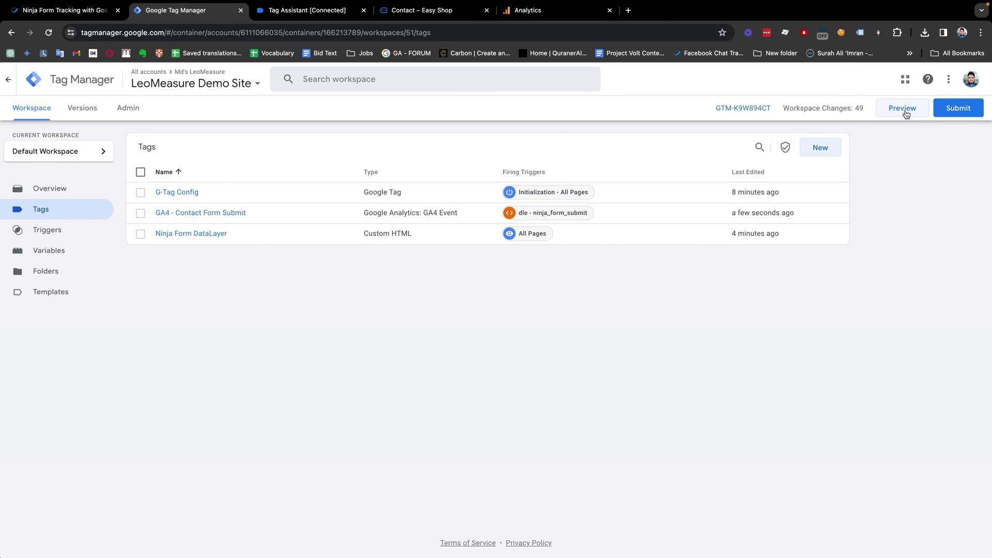
Step: Start Preview mode and fill the contact form's last name and phone fields
left_click(898, 110)
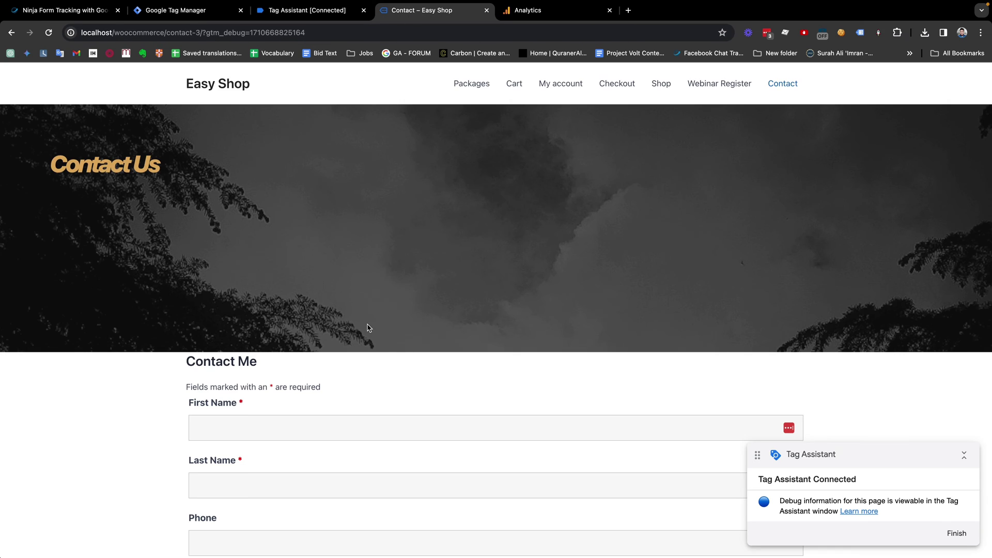
scroll(367, 331, "down", 2)
scroll(367, 330, "down", 1)
left_click(326, 308)
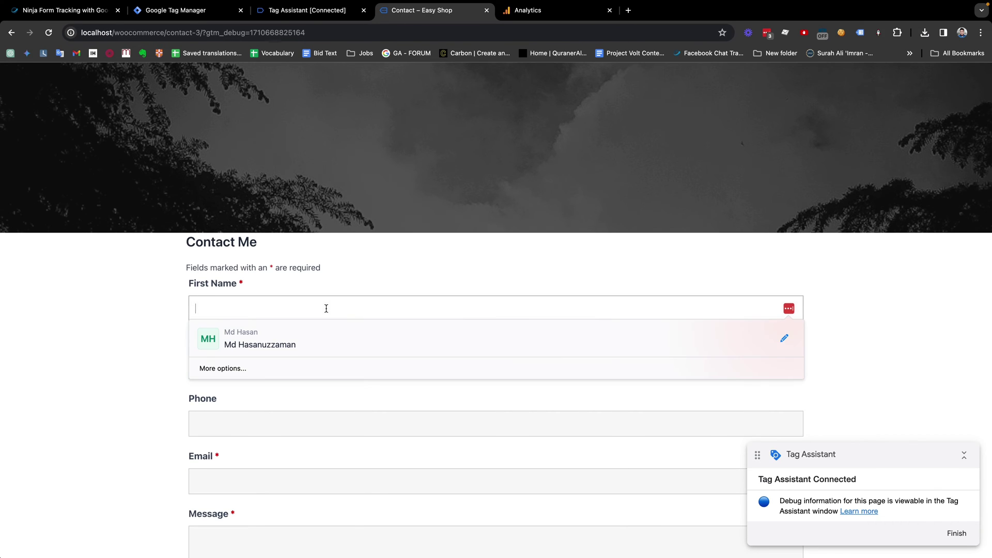
left_click(326, 366)
type("Hasan")
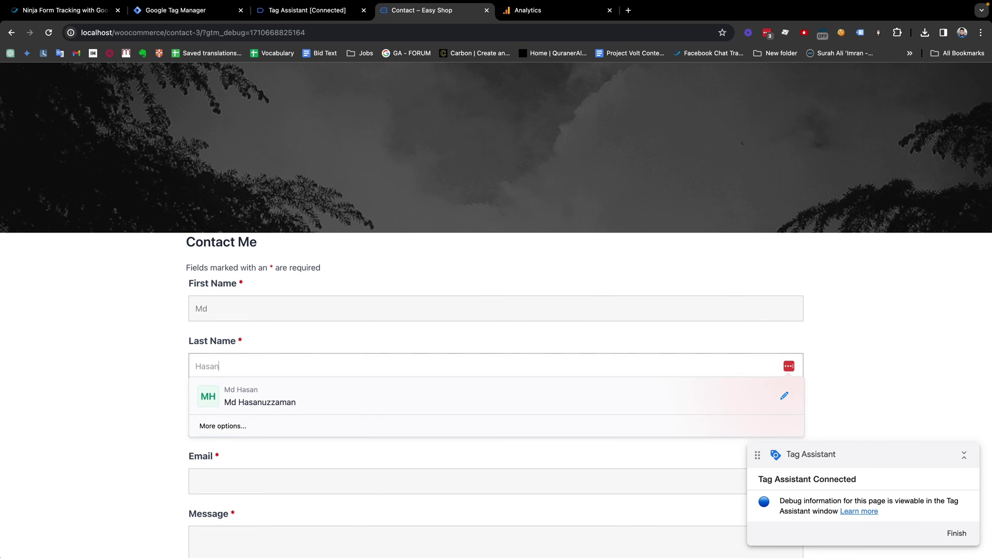
key("Escape")
left_click(241, 426)
type("3423534")
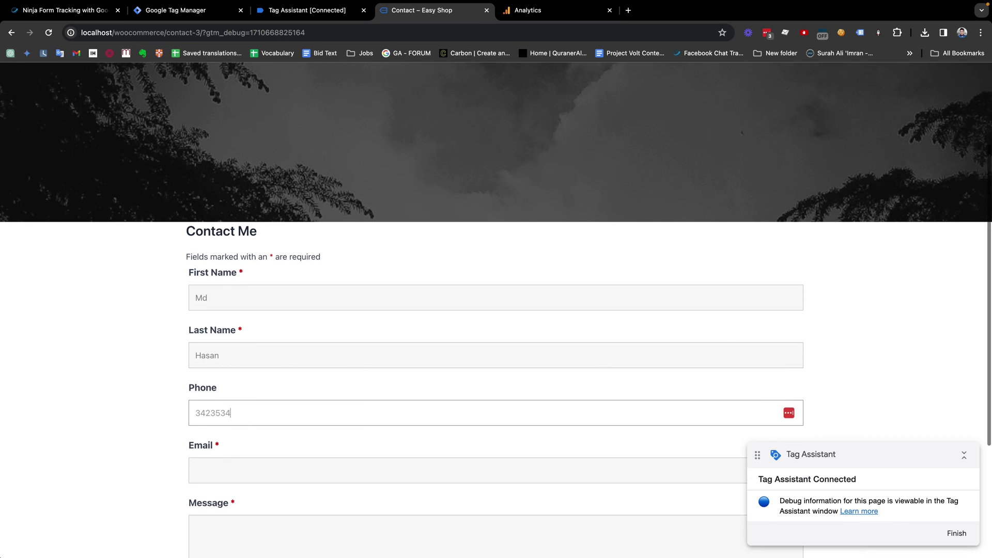
Step: Enter a test email and 'Test message', submit the form, and return to Tag Assistant
scroll(244, 429, "down", 2)
left_click(231, 409)
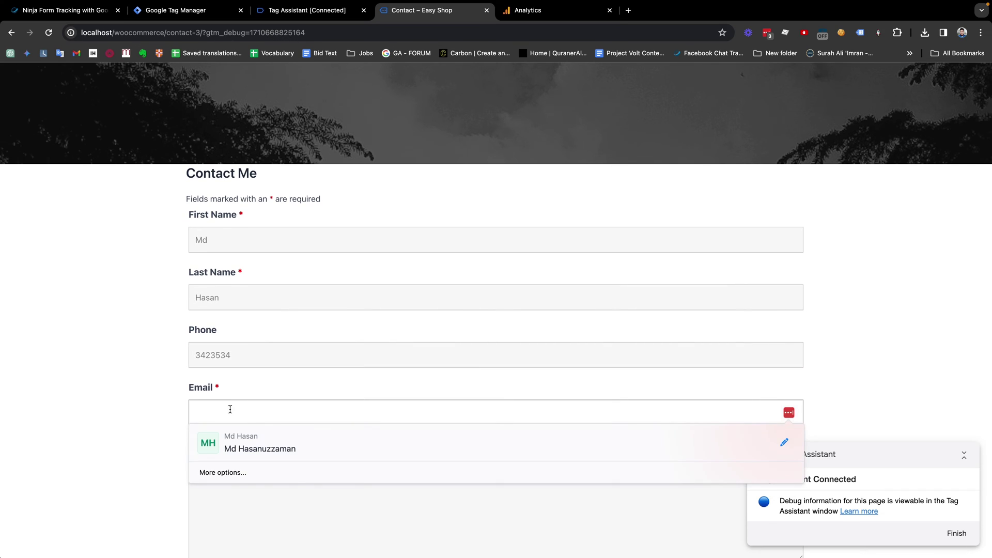
type("test")
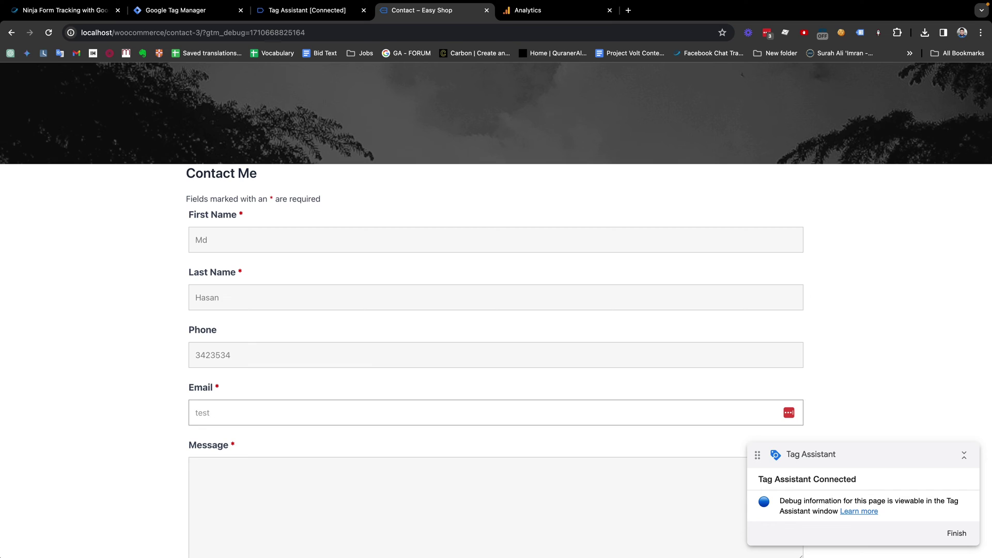
type("@gmail.com")
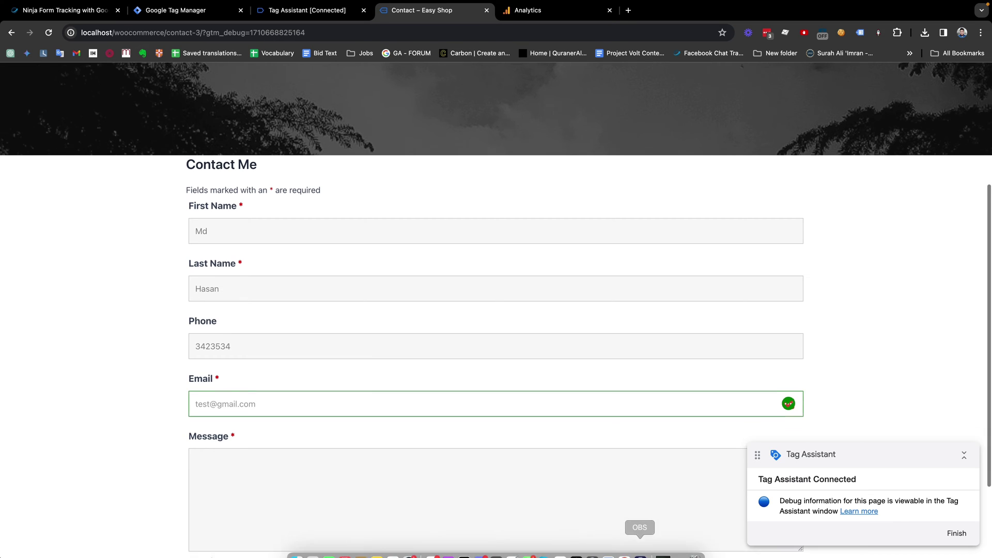
scroll(255, 444, "down", 2)
left_click(254, 443)
type("Test message....")
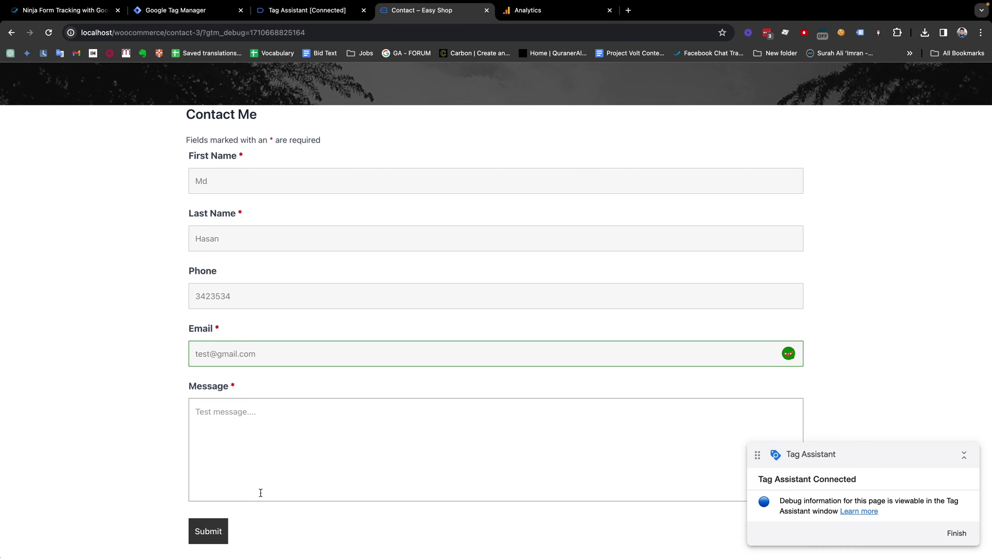
scroll(264, 492, "down", 2)
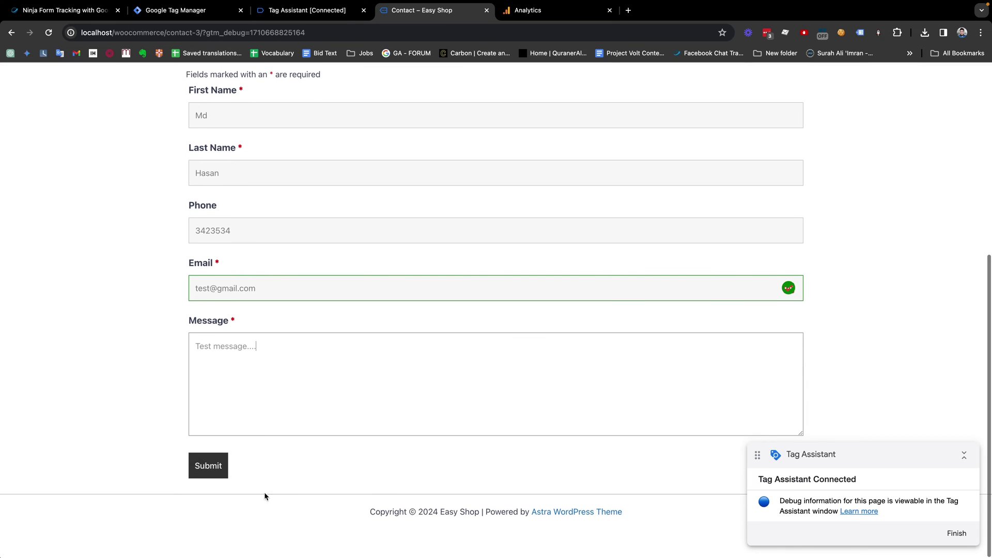
left_click(207, 465)
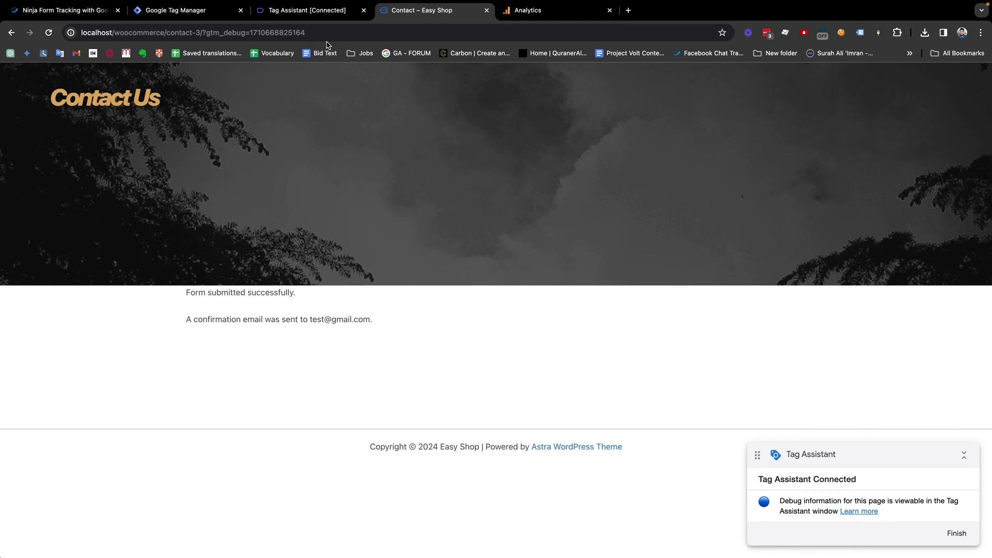
left_click(304, 17)
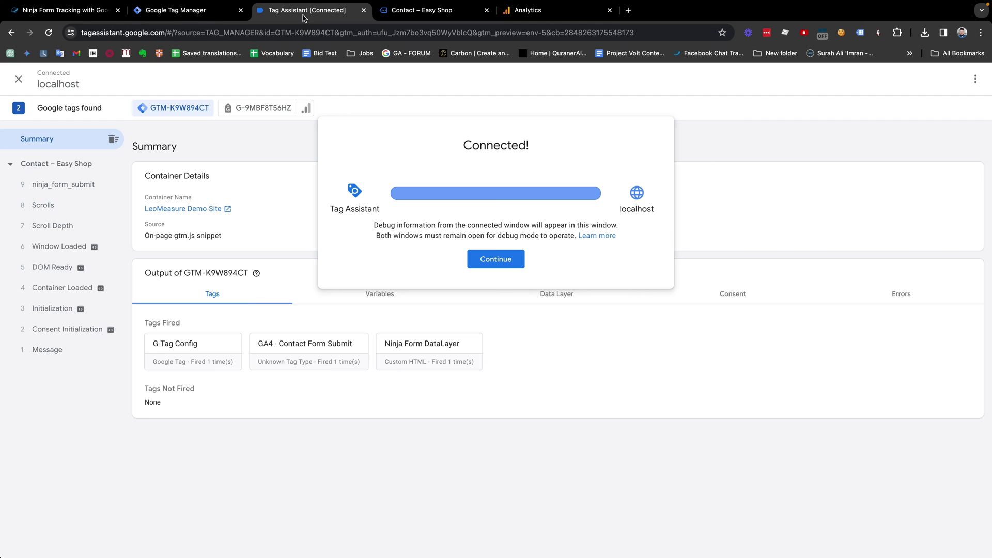
Step: Confirm GA4 - Contact Form Submit fired on ninja_form_submit, then go to Analytics
left_click(504, 259)
left_click(66, 186)
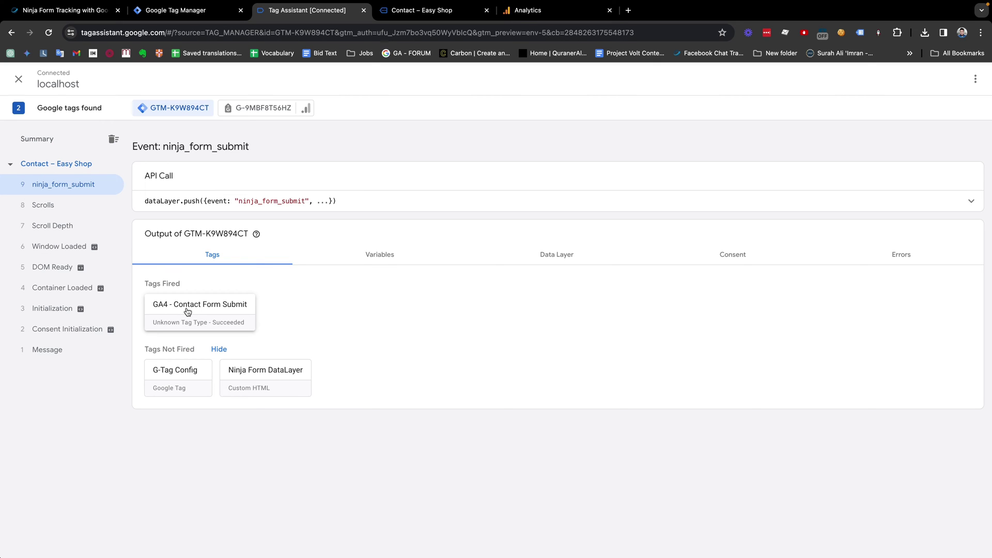
left_click(527, 11)
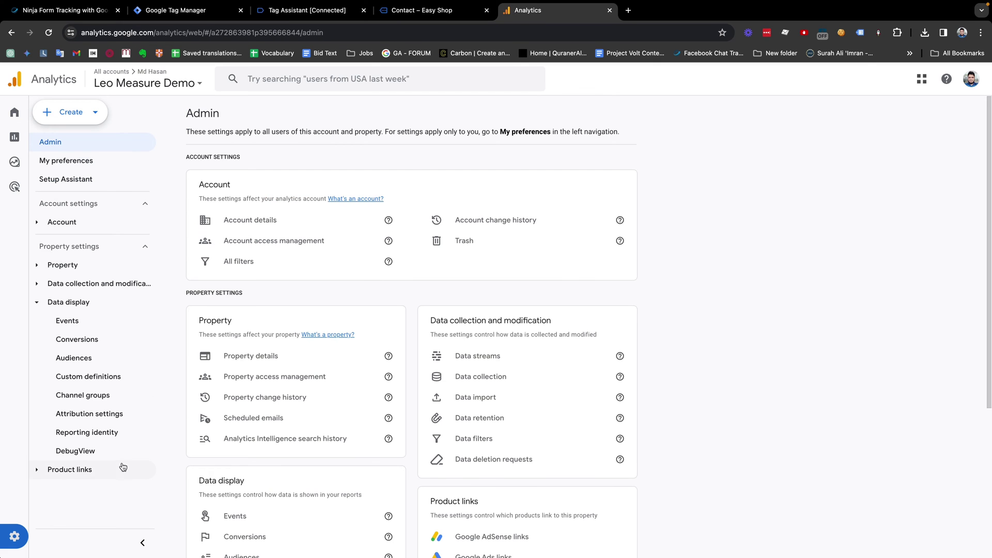
Step: In DebugView on the Apple device, confirm contact_form_submit arrived with form_id 1
mouse_move(6, 542)
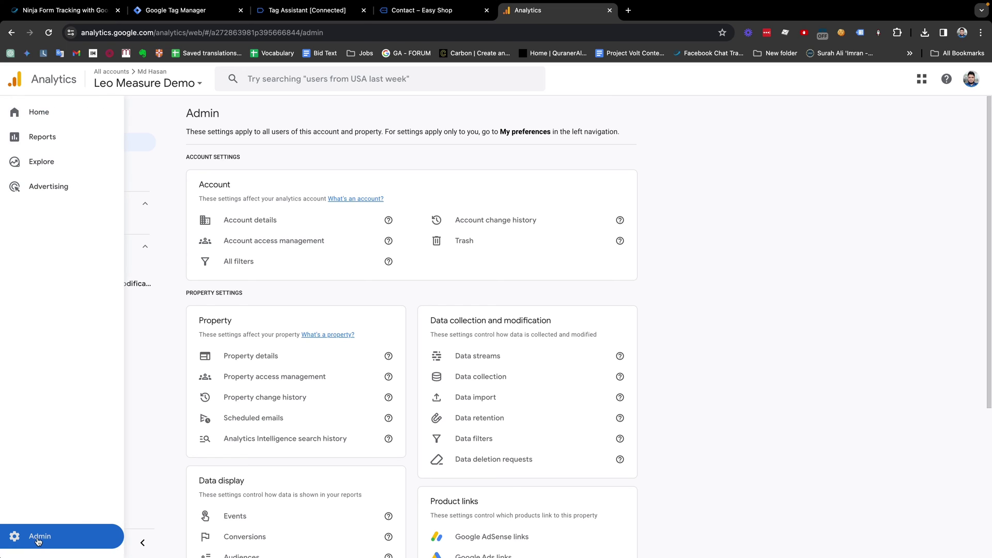
scroll(309, 393, "down", 3)
scroll(309, 388, "down", 2)
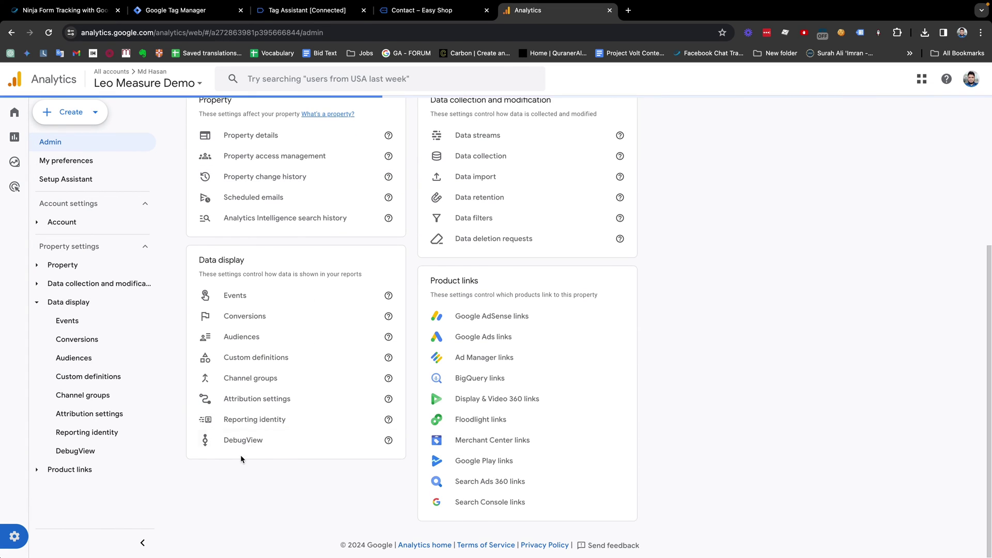
left_click(231, 441)
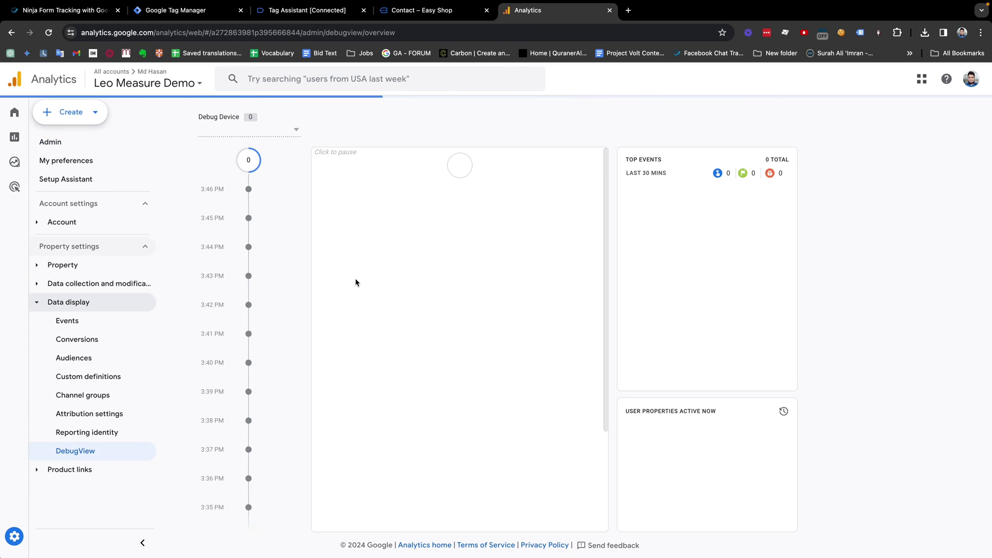
left_click(295, 130)
left_click(250, 146)
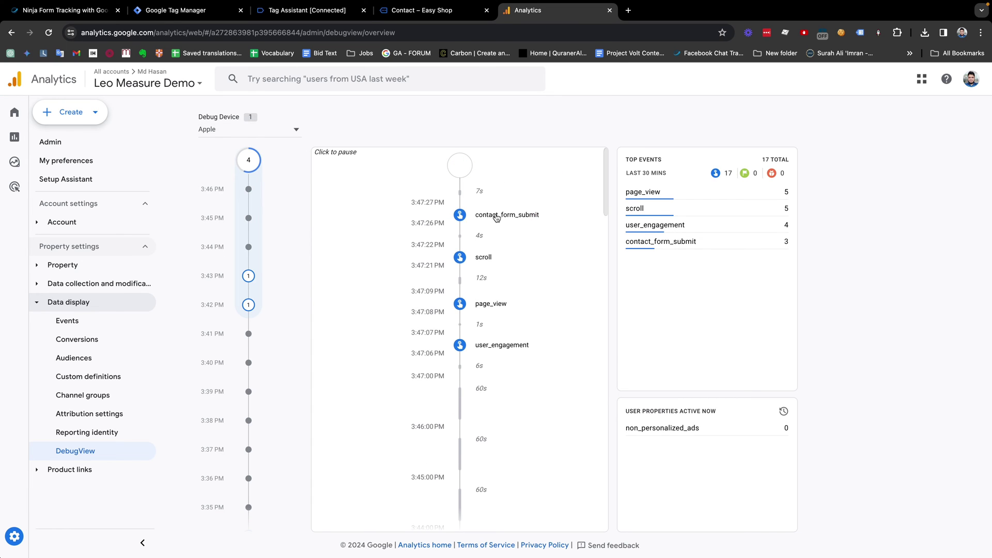
left_click(497, 216)
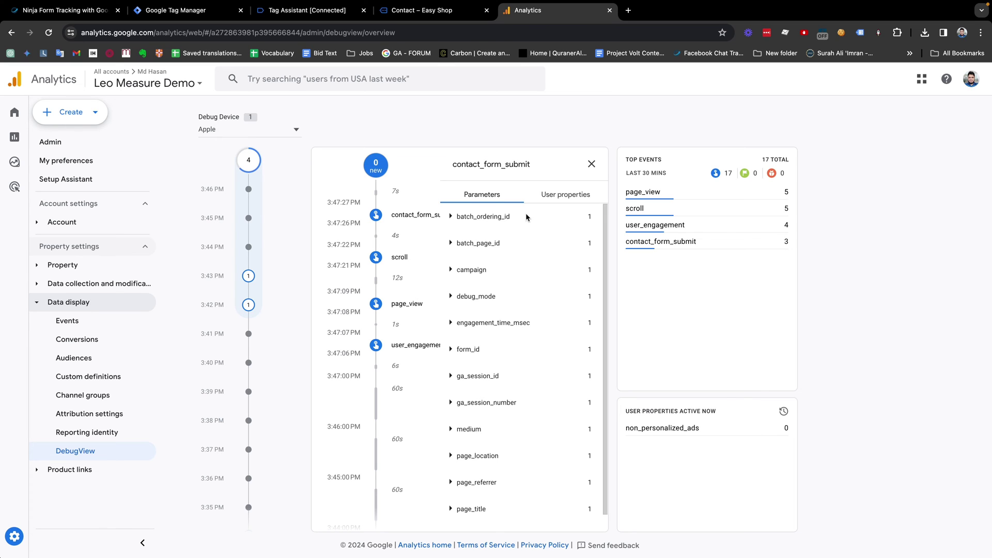
left_click(450, 350)
left_click_drag(467, 375, 455, 349)
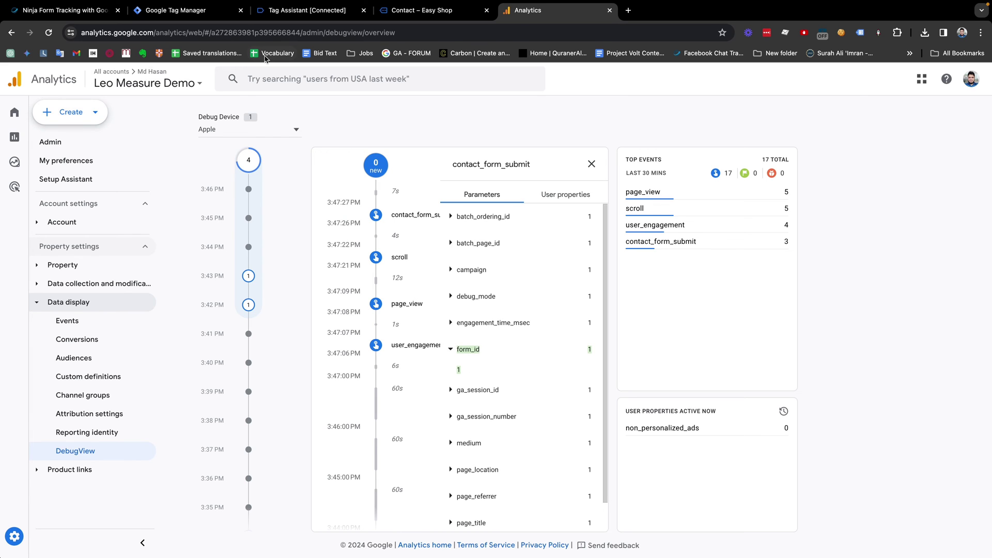
left_click(298, 13)
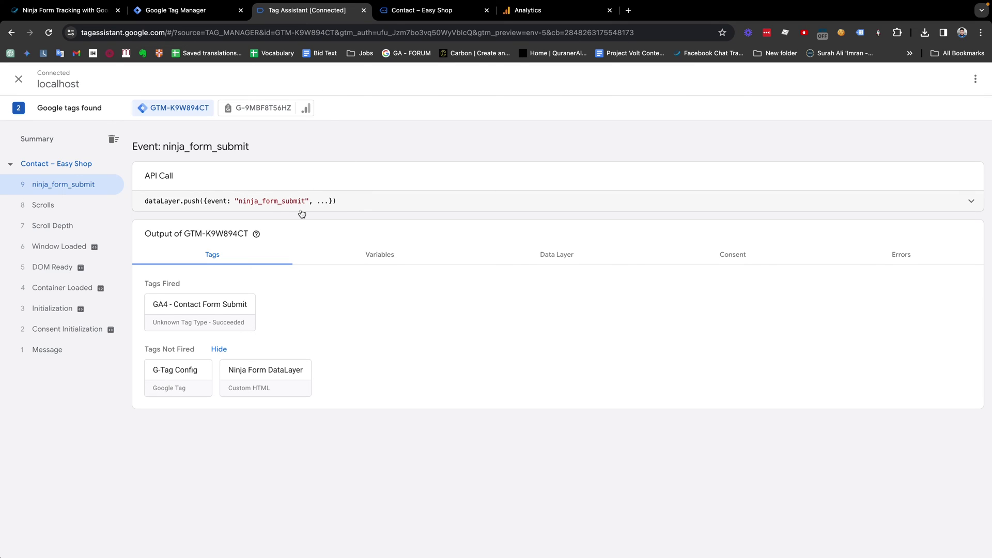
Step: Expand the dataLayer.push to review its email and name inputs, then open Tag Manager Variables
left_click(201, 16)
left_click(330, 12)
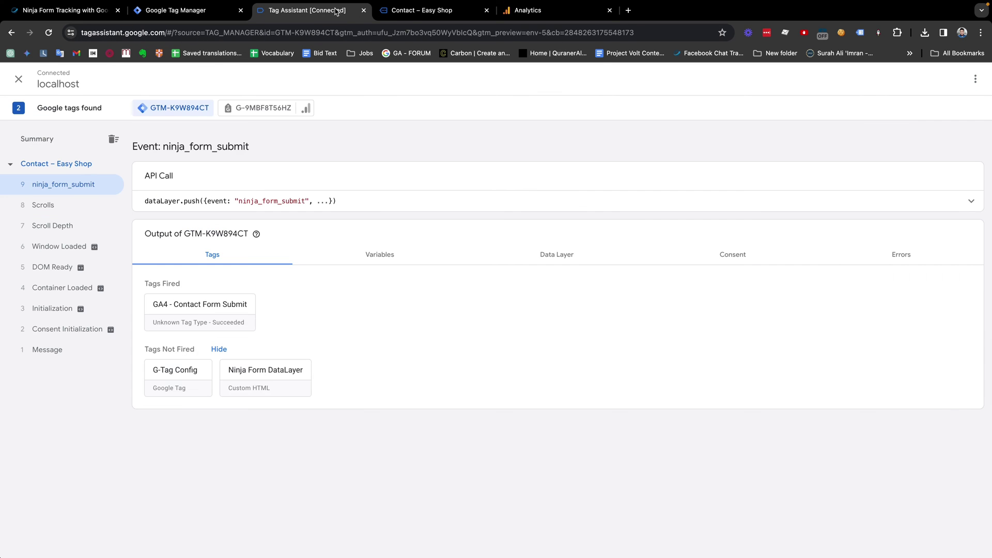
left_click(414, 13)
left_click(312, 13)
left_click(568, 206)
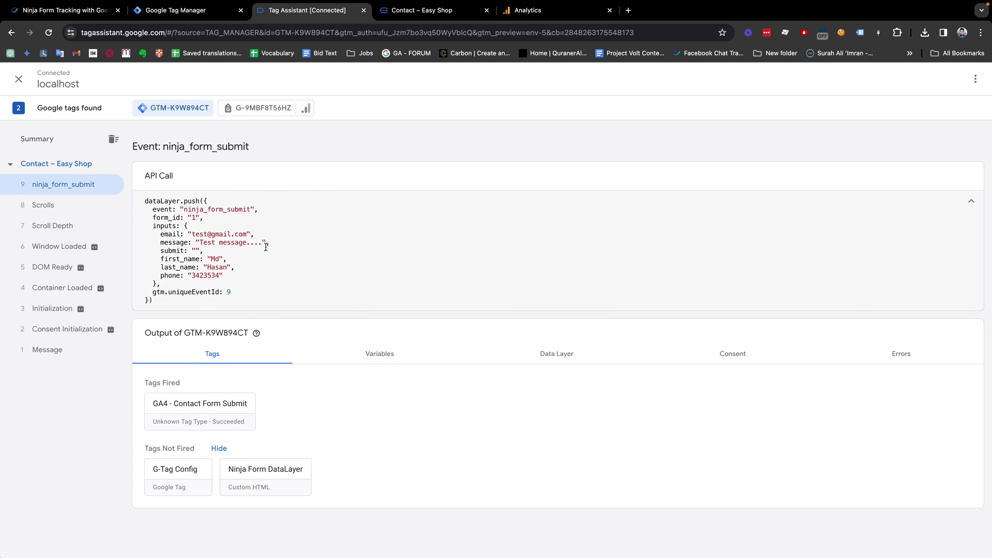
left_click_drag(161, 237, 257, 236)
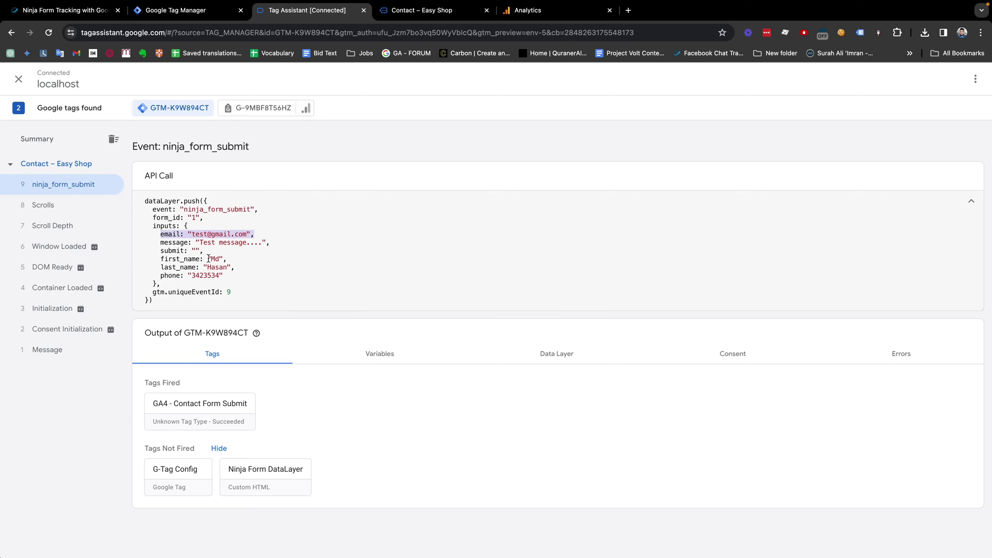
left_click_drag(161, 259, 231, 265)
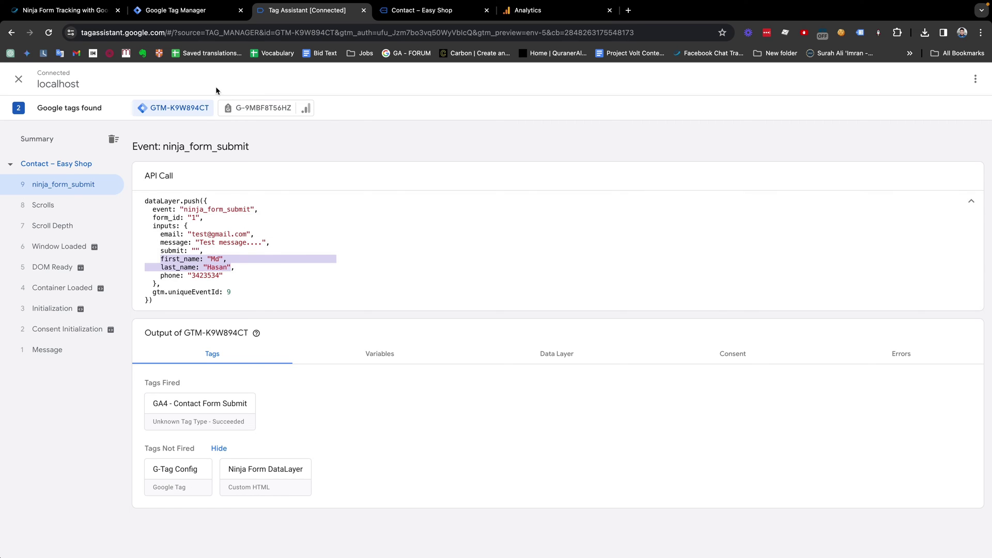
left_click(155, 12)
left_click(57, 251)
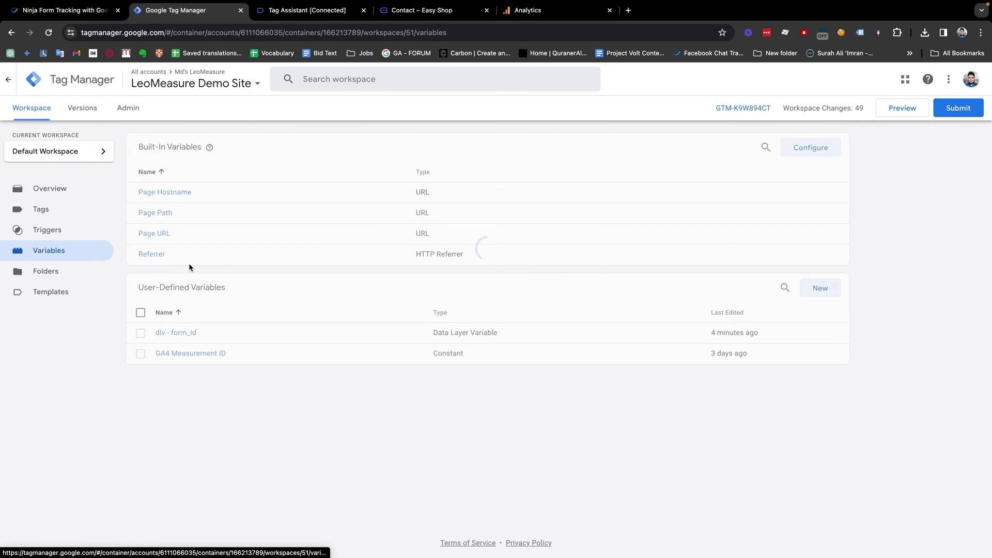
Step: Create a new user-defined variable named 'dlv - form email address'
left_click(809, 298)
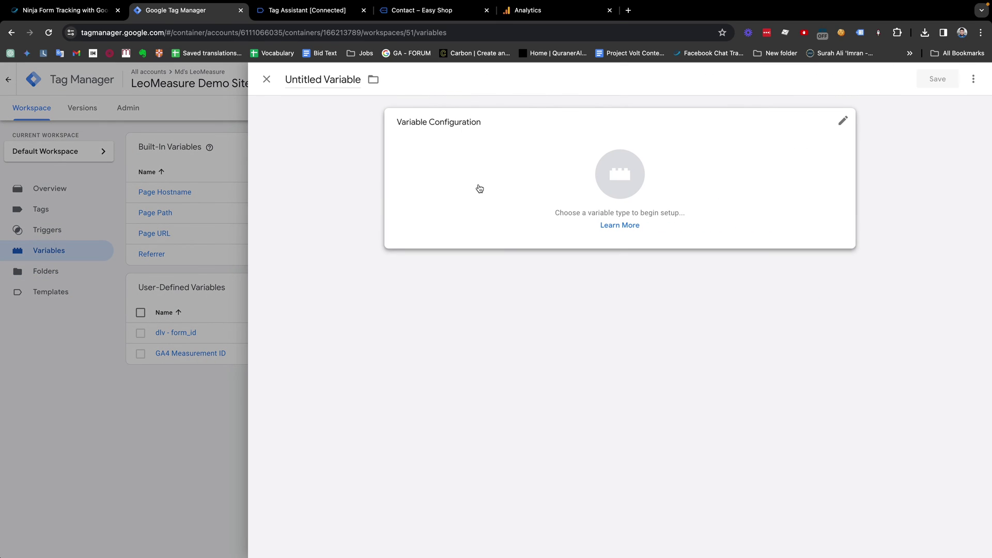
left_click(349, 78)
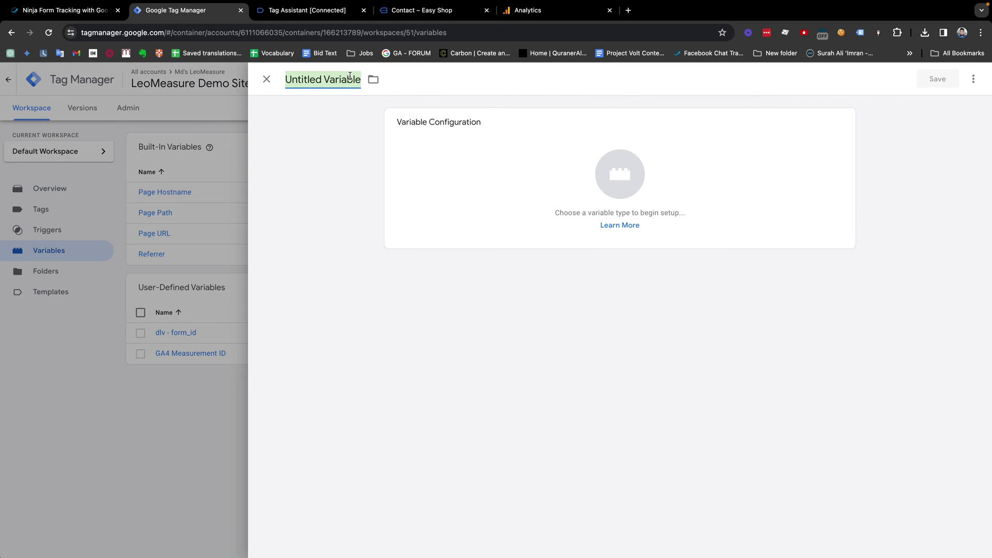
type("dlv")
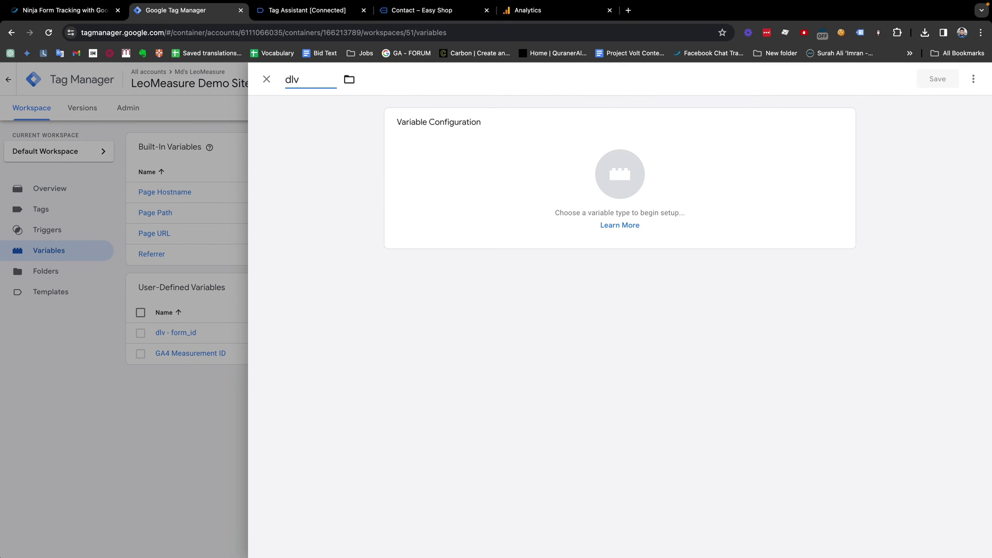
key("BackSpace")
key("BackSpace")
type("lv - email Add")
key("BackSpace")
key("BackSpace")
key("BackSpace")
type("address")
key("alt+Left")
key("alt+Left")
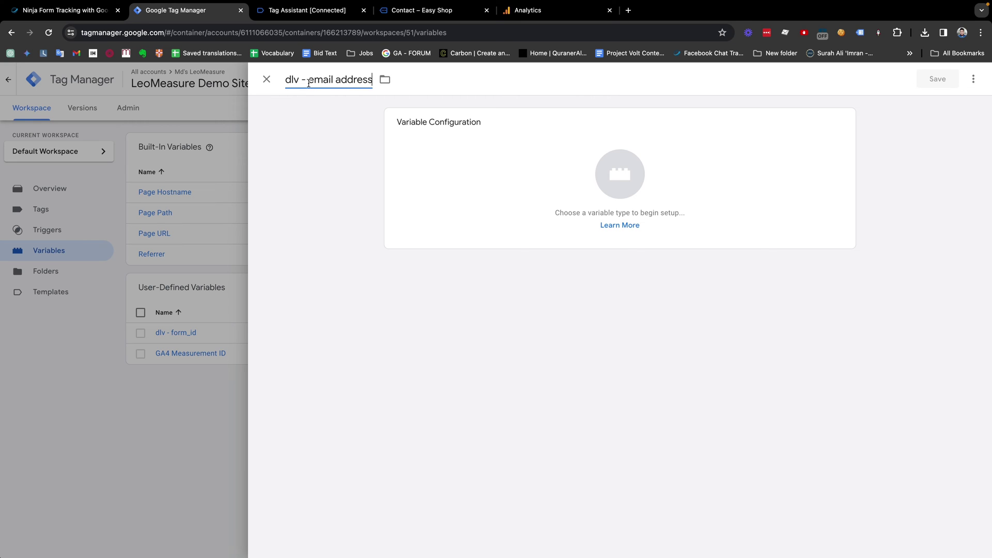
type("form")
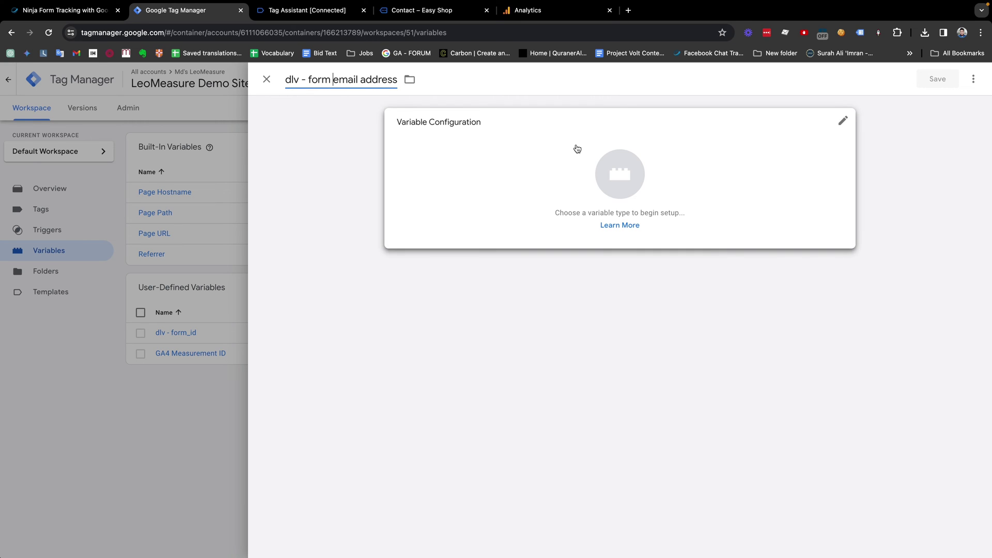
Step: Set the variable type to Data Layer Variable
left_click(615, 176)
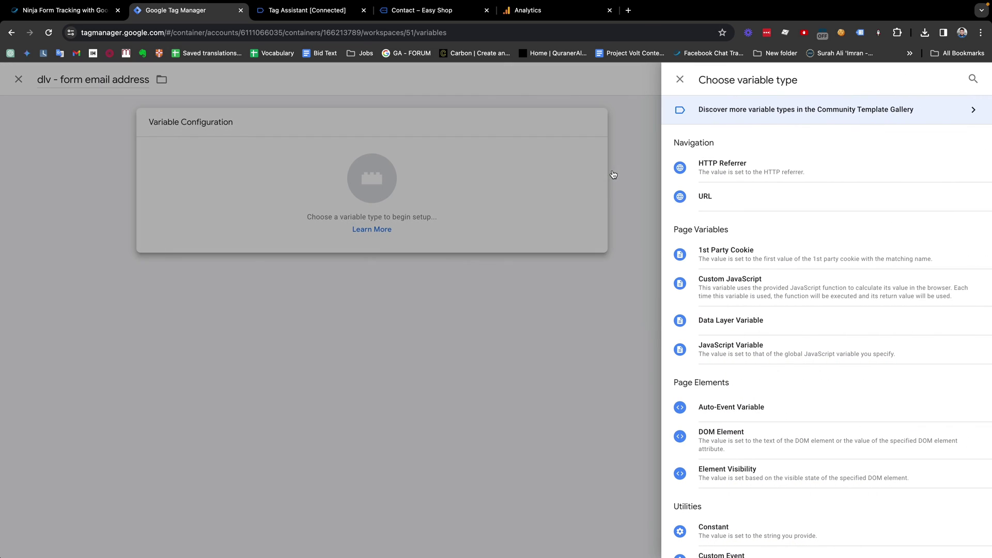
scroll(724, 234, "down", 1)
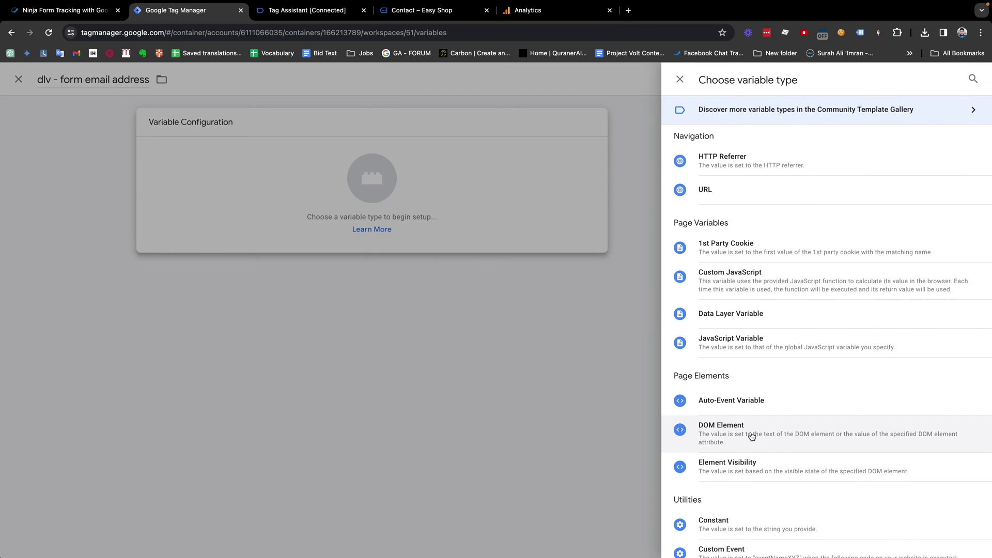
scroll(749, 361, "down", 1)
left_click(734, 298)
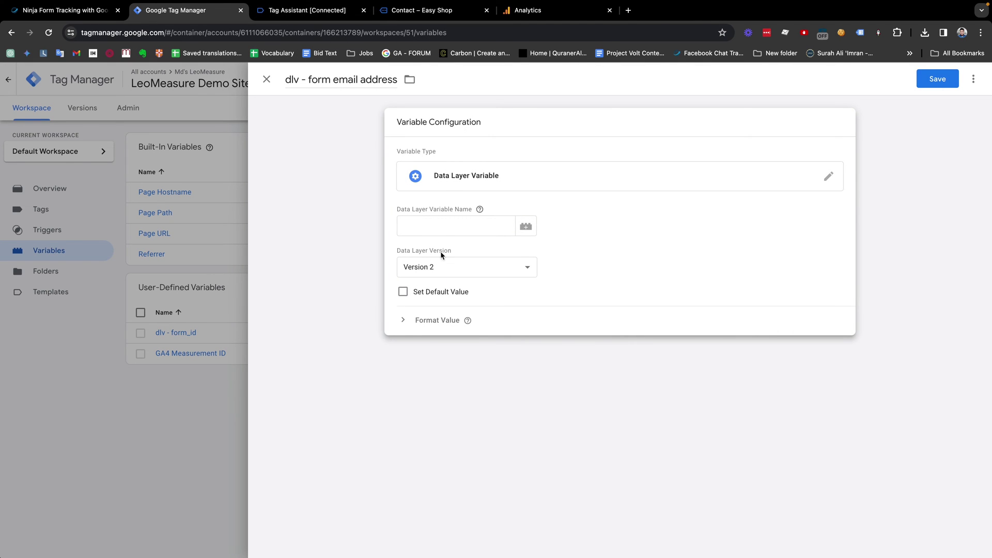
Step: Paste the email key from the Tag Assistant data into the Data Layer Variable Name
left_click(317, 11)
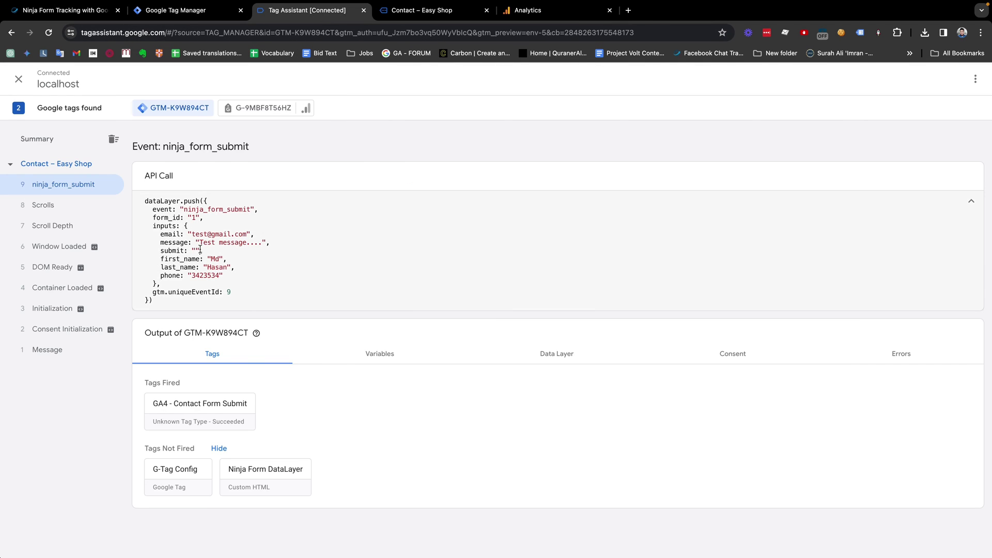
double_click(169, 235)
key("super+c")
left_click(181, 11)
left_click(438, 226)
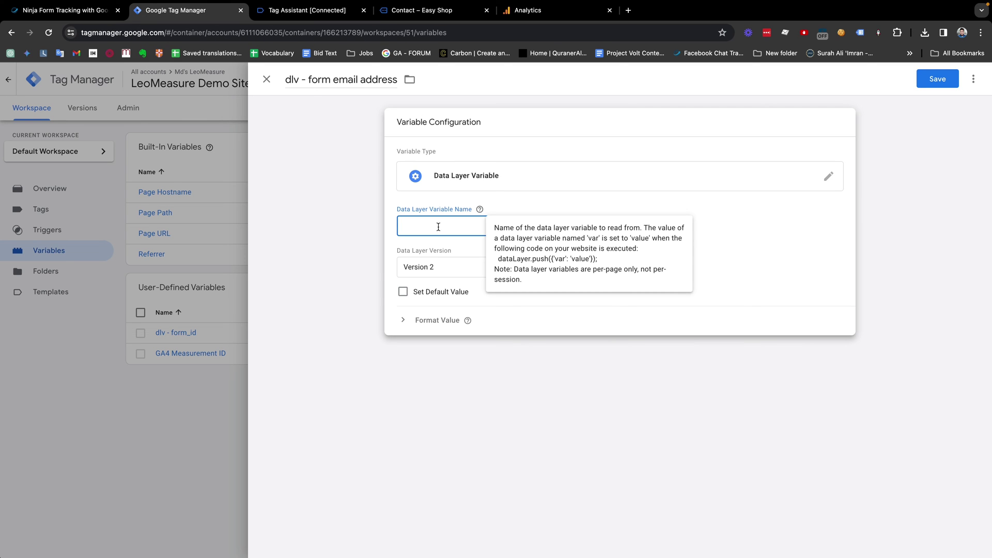
key("super+v")
left_click_drag(439, 226, 407, 227)
Step: Replace the variable name with the 'inputs' key copied from the pushed data
left_click(289, 10)
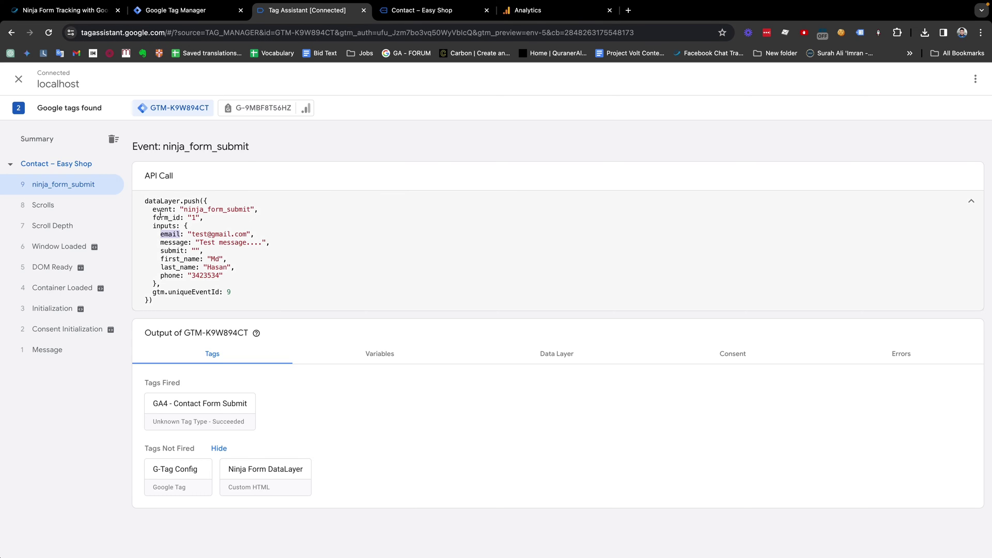
left_click_drag(205, 201, 144, 301)
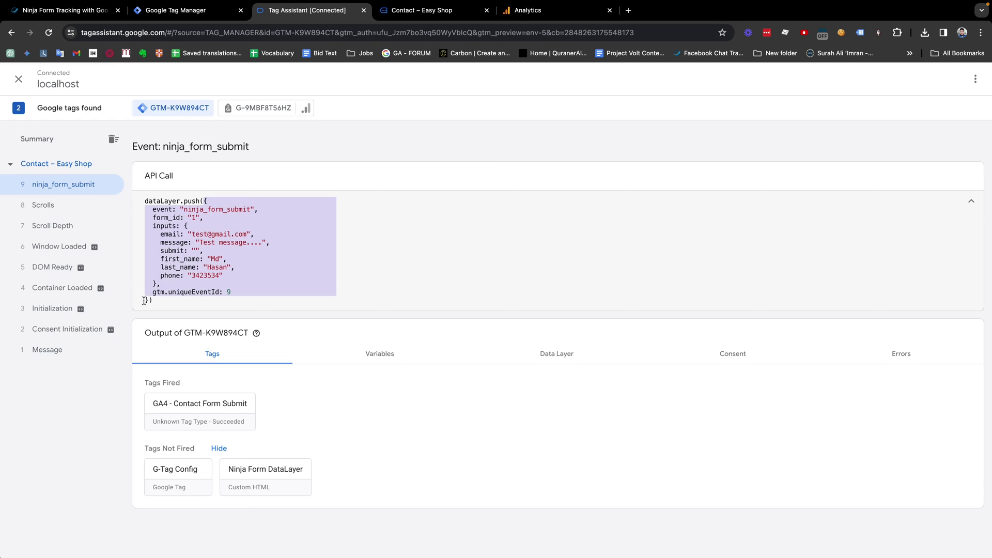
left_click(164, 267)
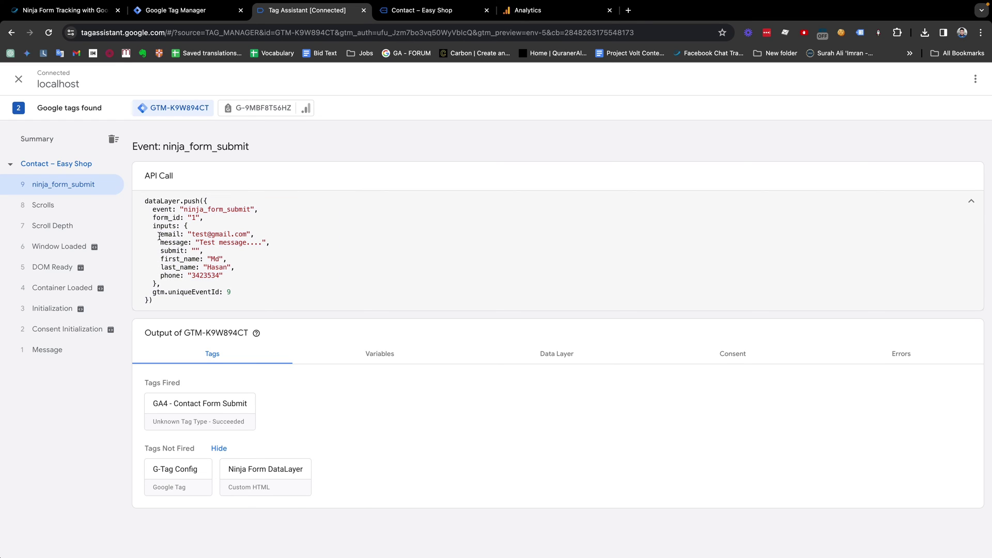
left_click_drag(159, 235, 188, 235)
left_click_drag(154, 207, 208, 214)
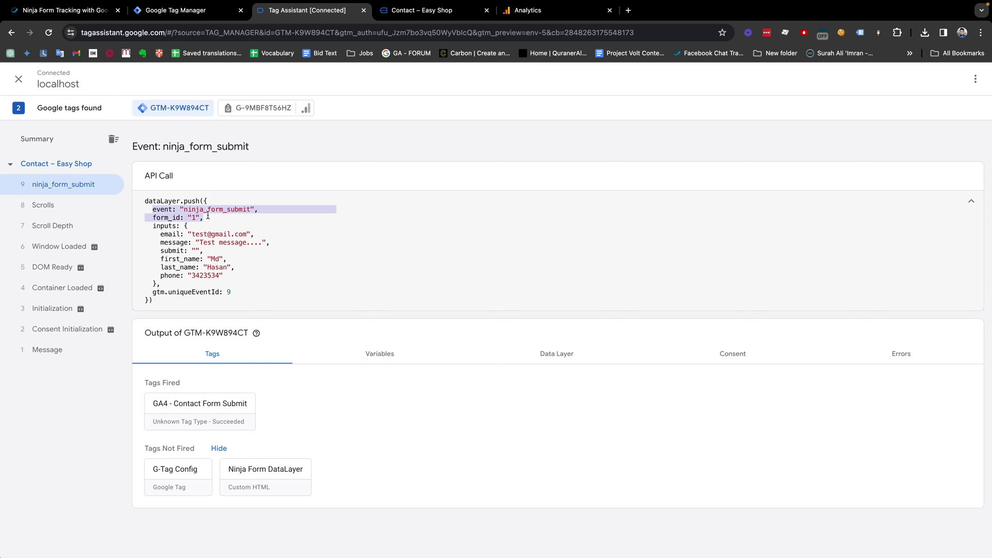
left_click(207, 215)
double_click(175, 234)
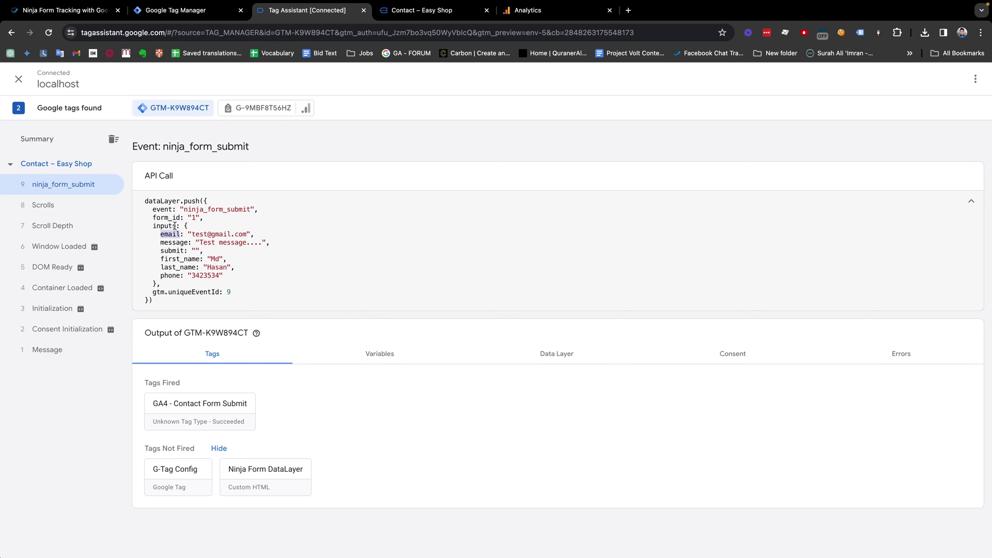
left_click(156, 226)
left_click_drag(175, 226, 156, 226)
left_click(161, 226)
double_click(165, 226)
key("ctrl+c")
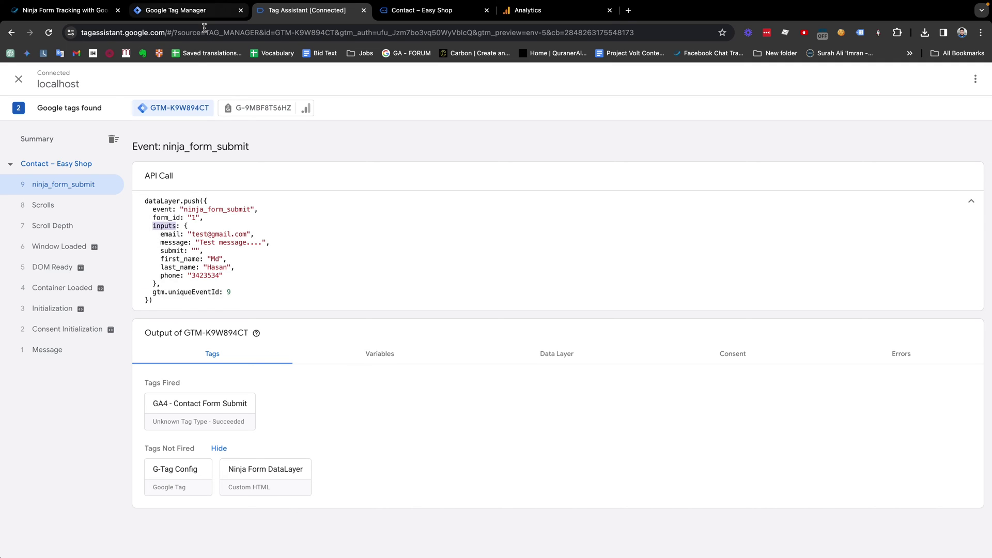
left_click(192, 15)
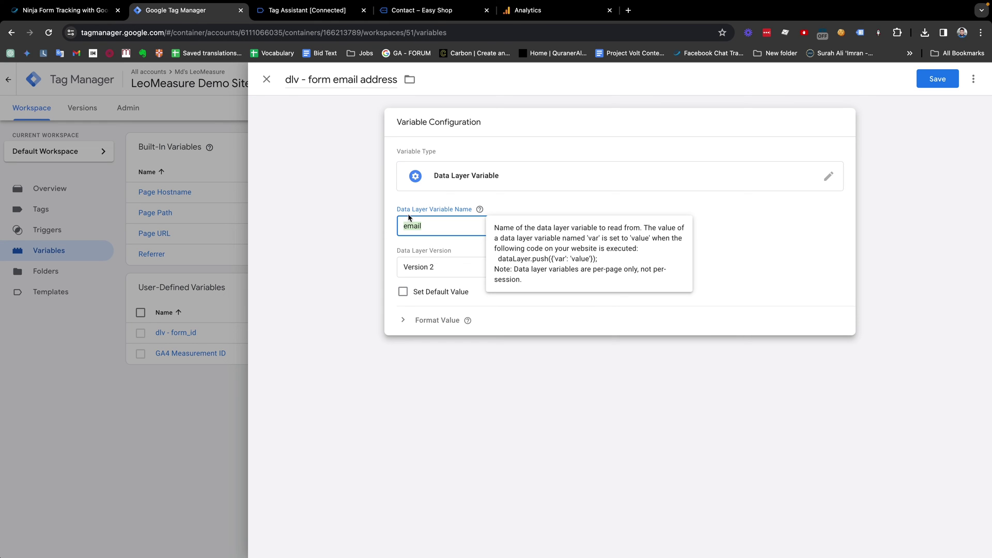
key("ctrl+v")
Step: Append email to make the name inputs.email, and save the variable
left_click(310, 10)
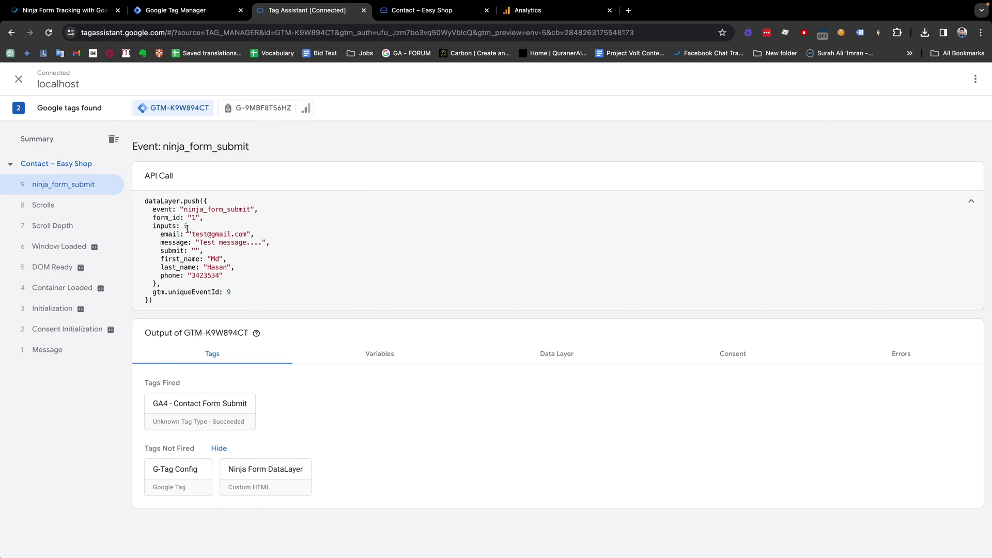
left_click_drag(185, 226, 156, 284)
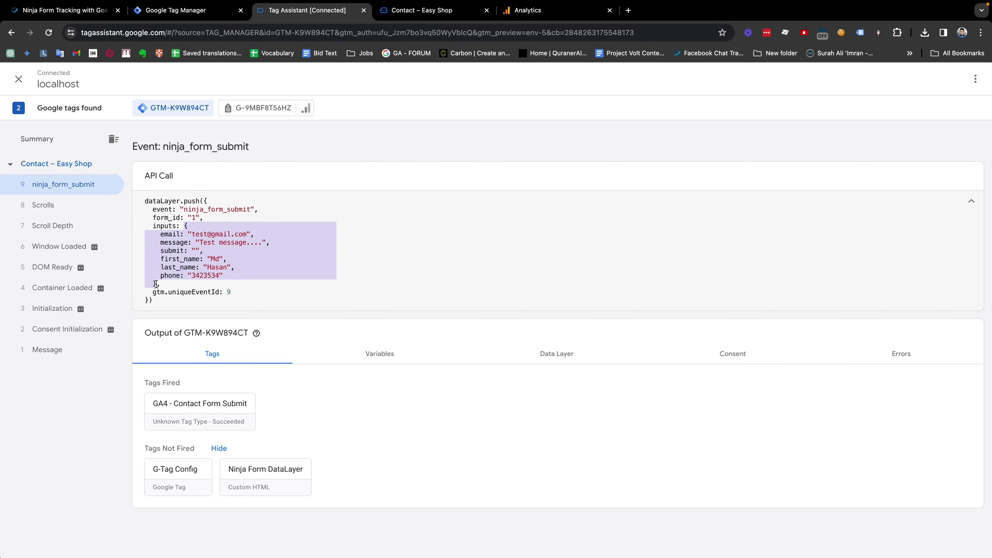
left_click(172, 234)
double_click(170, 234)
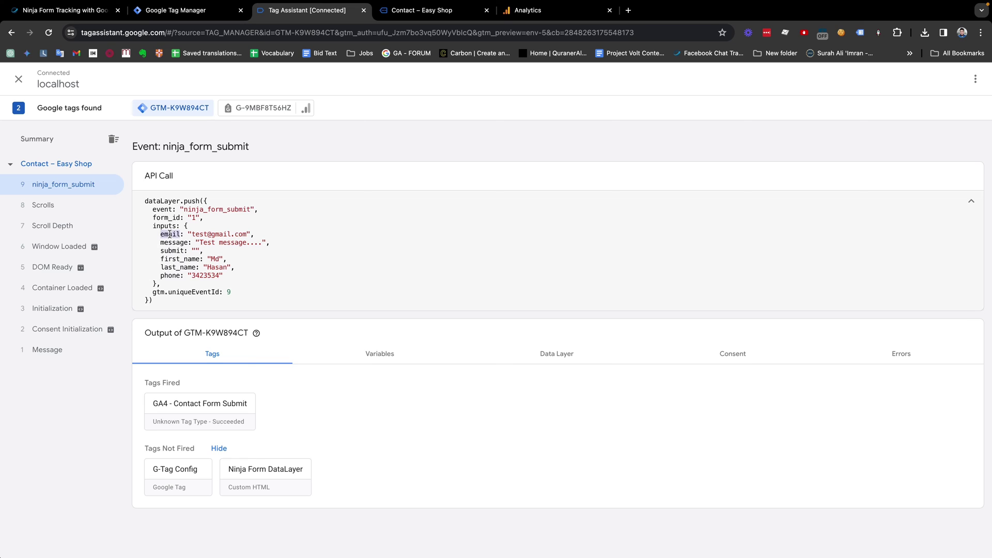
key("ctrl+c")
left_click(176, 10)
key("ctrl+v")
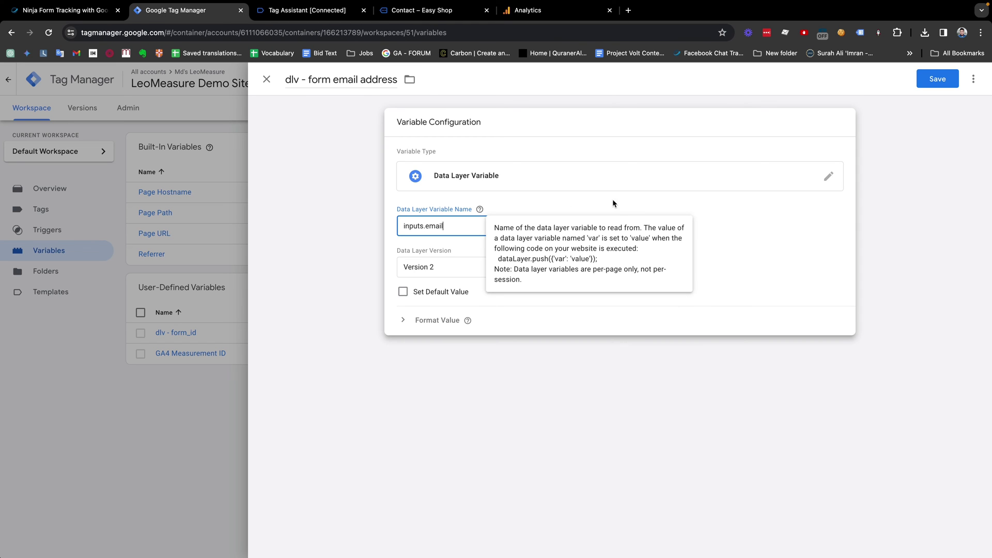
left_click(928, 84)
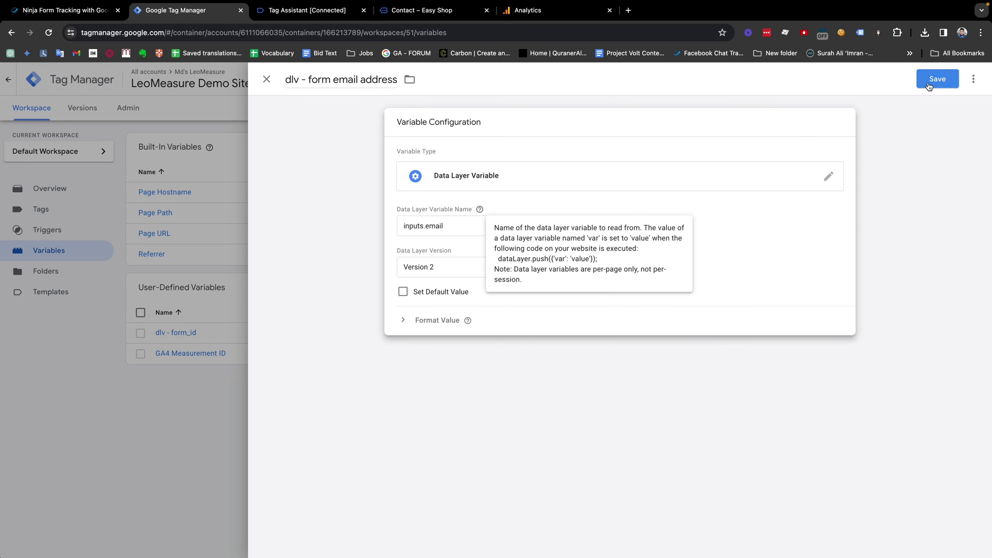
left_click(928, 85)
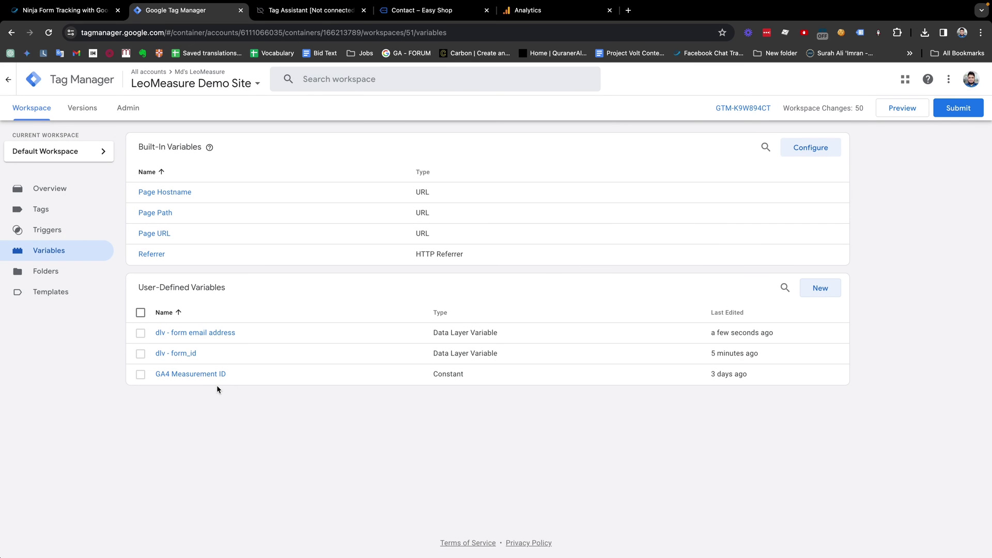
Step: Duplicate 'dlv - form email address' and rename the copy 'dlv - form phone address'
left_click(213, 335)
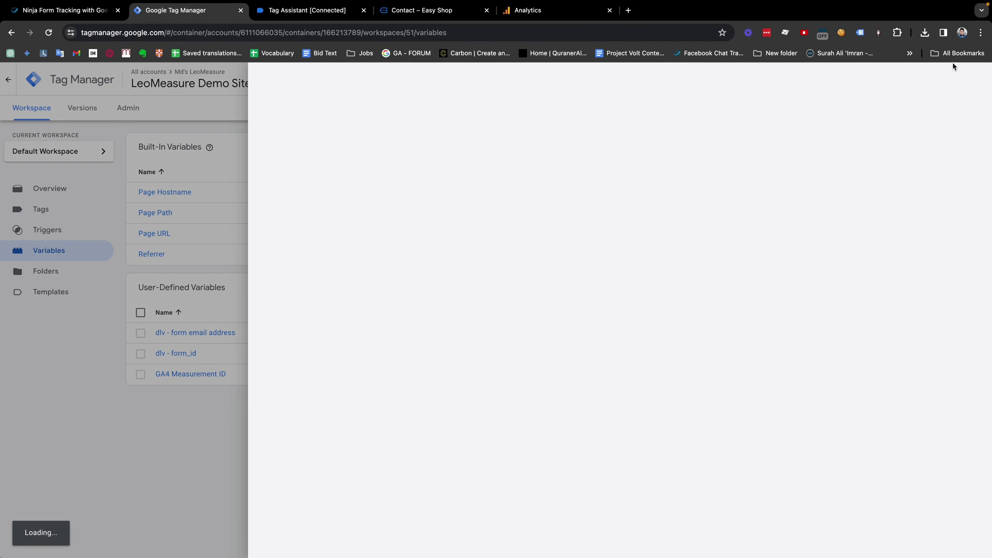
left_click(974, 78)
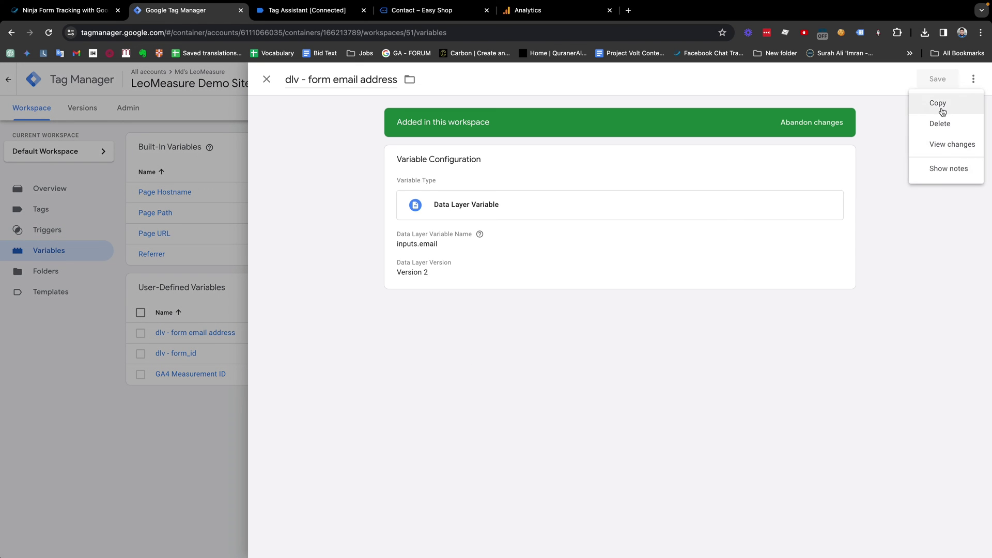
left_click(943, 112)
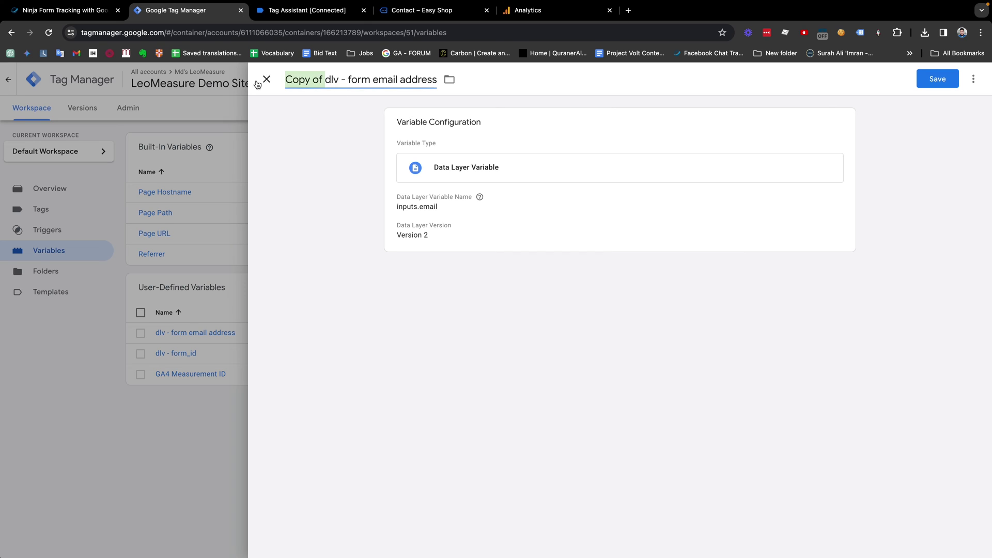
key("BackSpace")
double_click(350, 81)
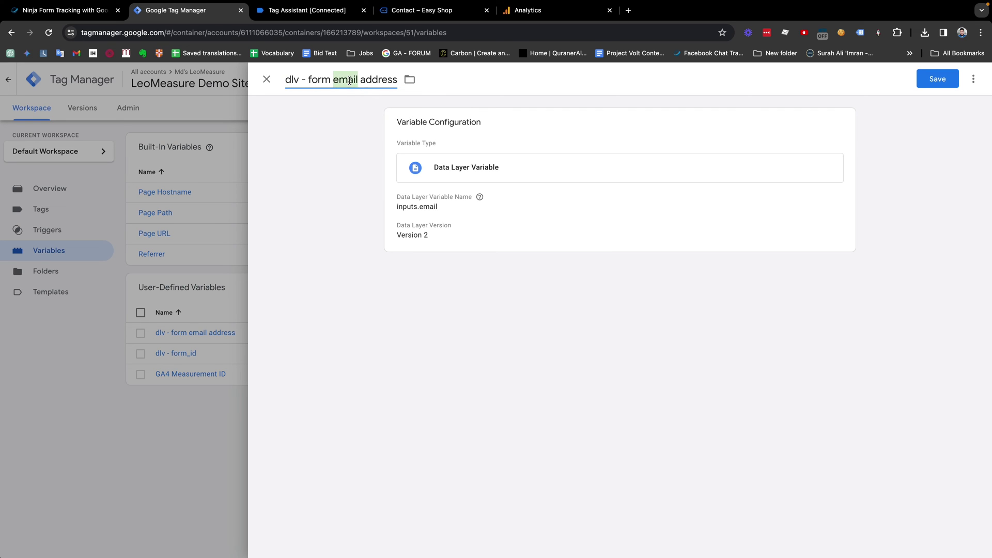
type("phone")
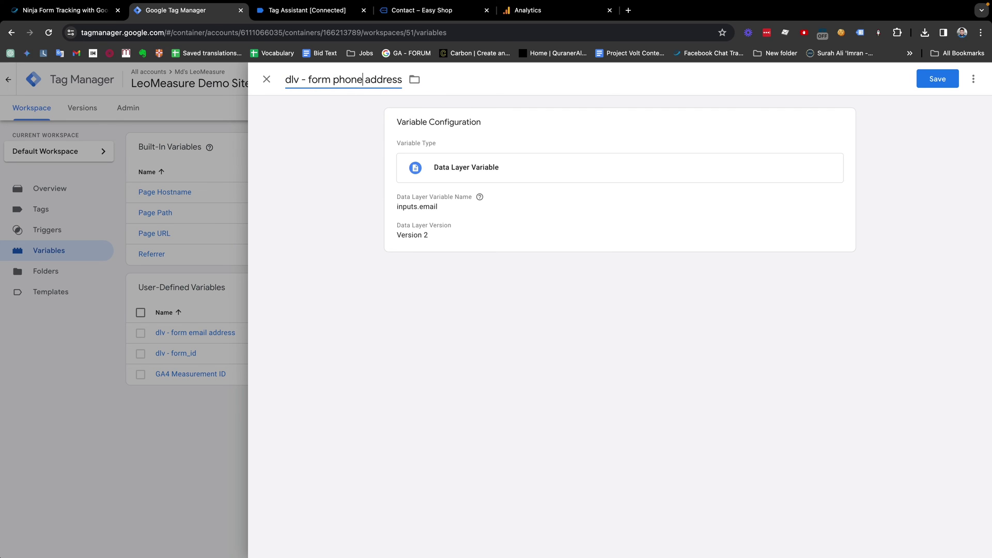
key("BackSpace")
key("BackSpace")
key("BackSpace")
key("BackSpace")
key("BackSpace")
type("phone")
Step: Set the copy's Data Layer Variable Name to inputs.phone and save it
left_click(503, 167)
double_click(437, 225)
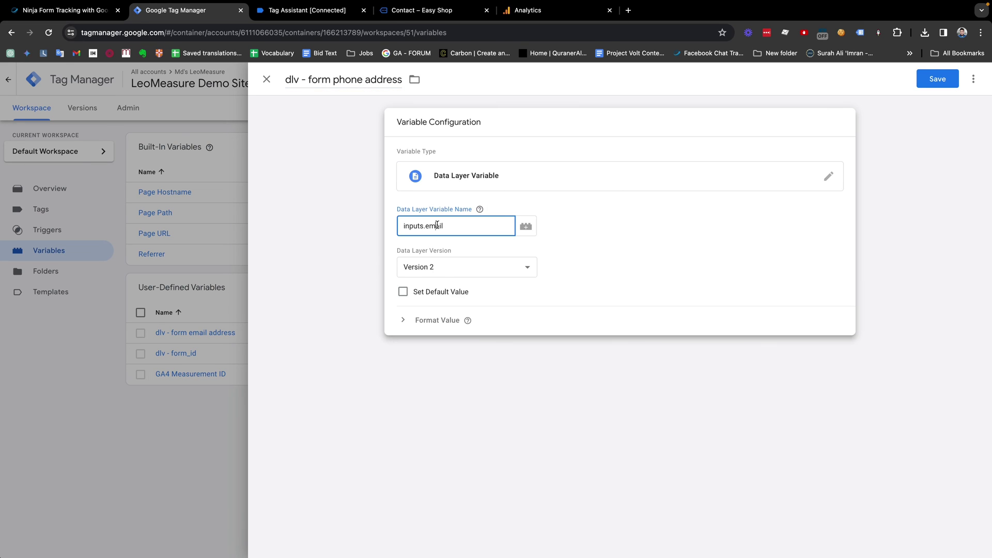
type("pon")
type("pho")
type("ne")
left_click(310, 14)
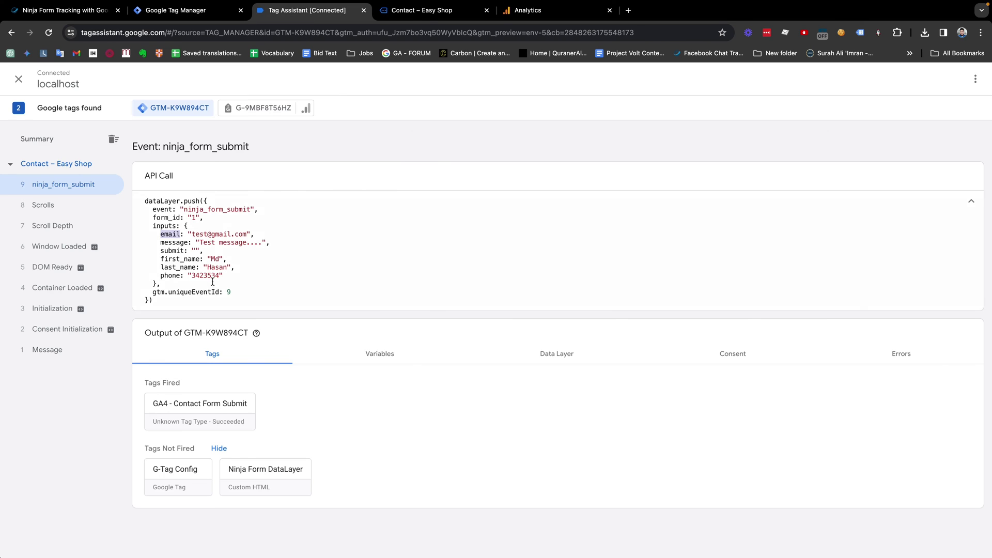
left_click(169, 241)
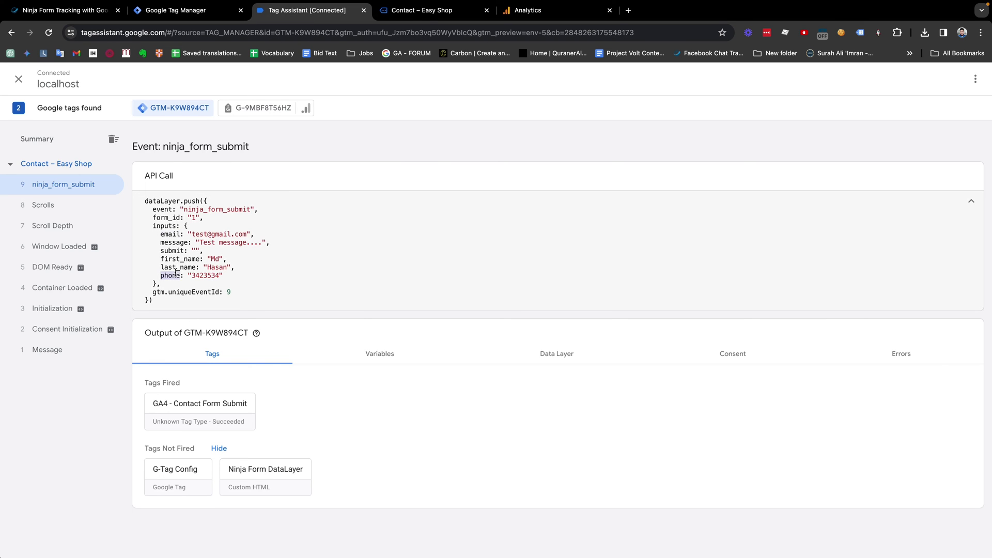
left_click(217, 12)
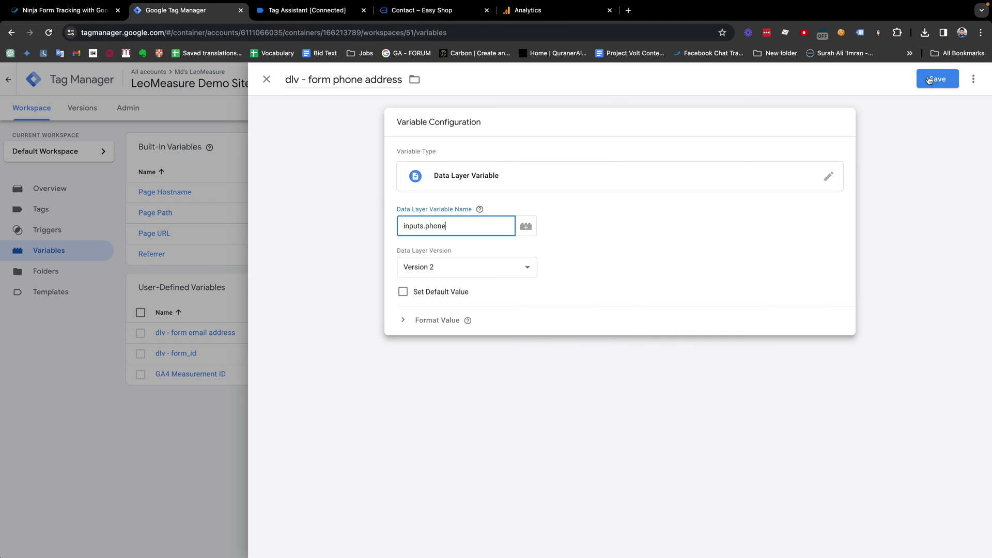
left_click(937, 79)
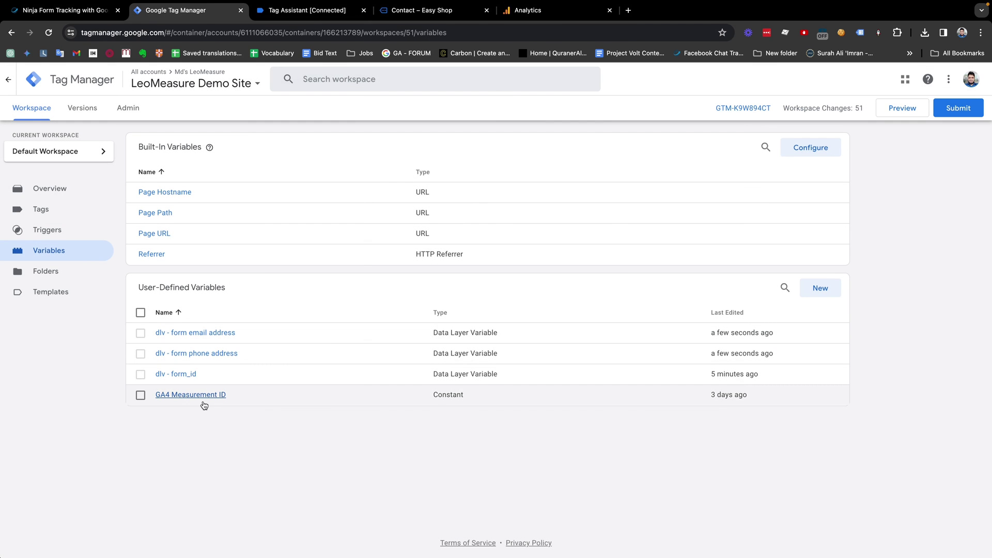
Step: Copy the email address variable, then close and discard the unsaved copy
left_click(203, 333)
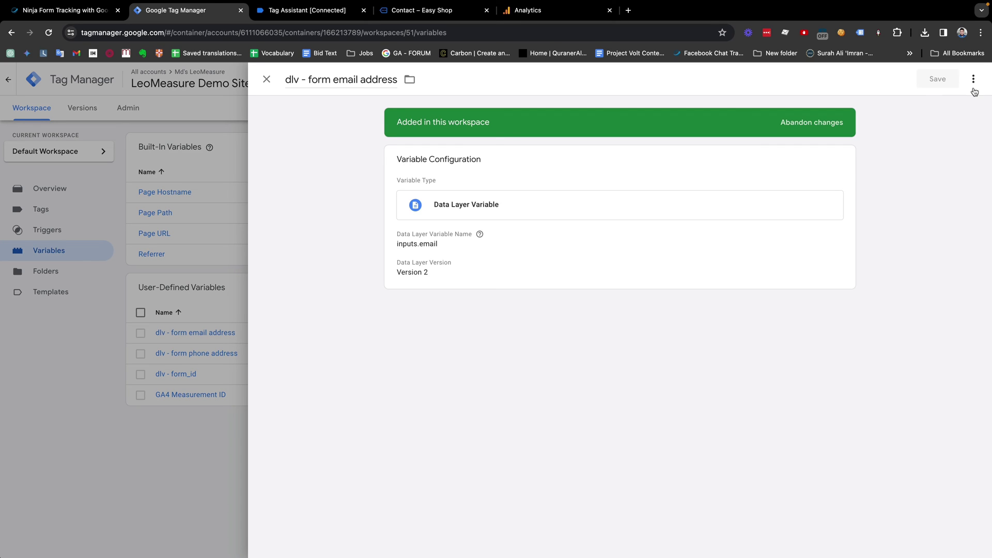
left_click(973, 79)
left_click(939, 106)
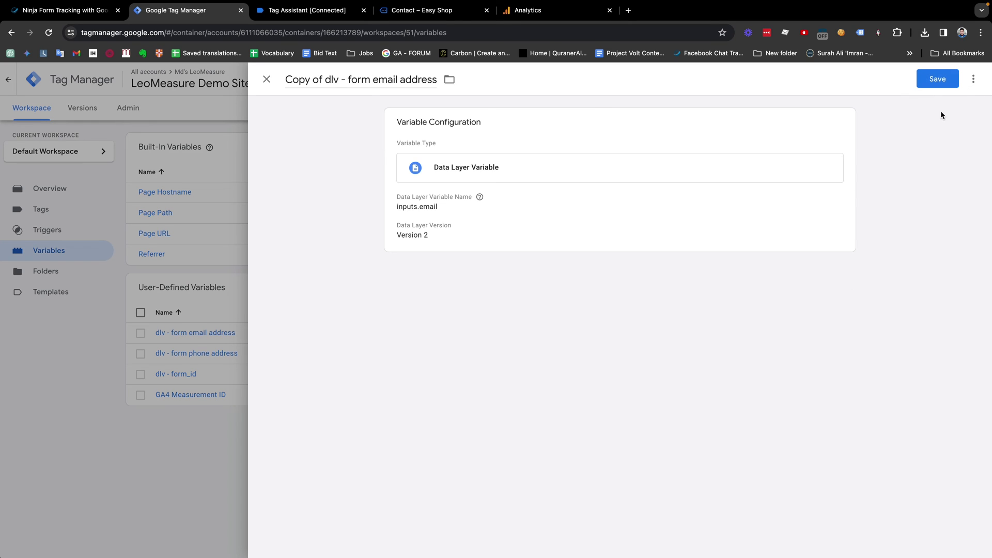
left_click(973, 79)
left_click(895, 128)
left_click(266, 79)
left_click(559, 206)
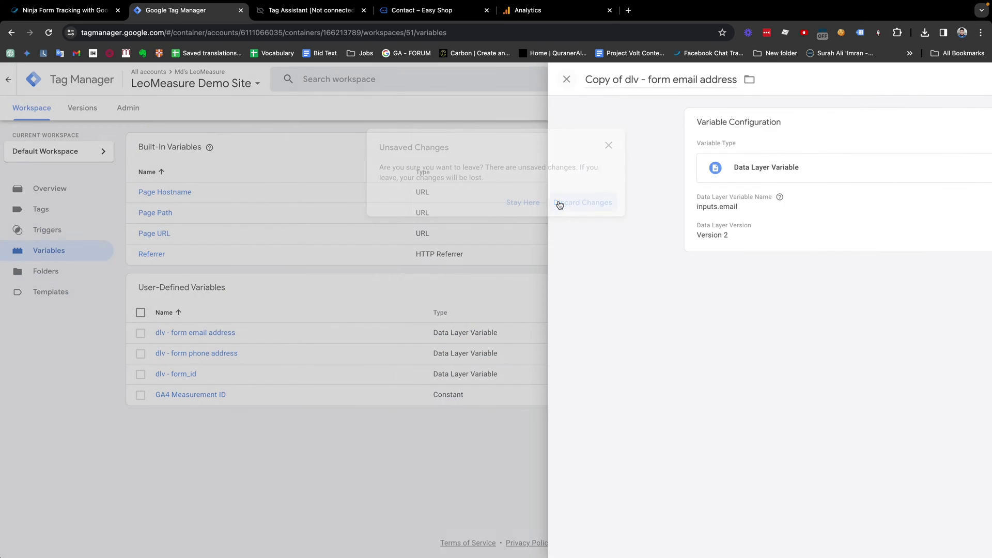
Step: Duplicate the email address variable again and rename it 'dlv - form first name'
left_click(221, 332)
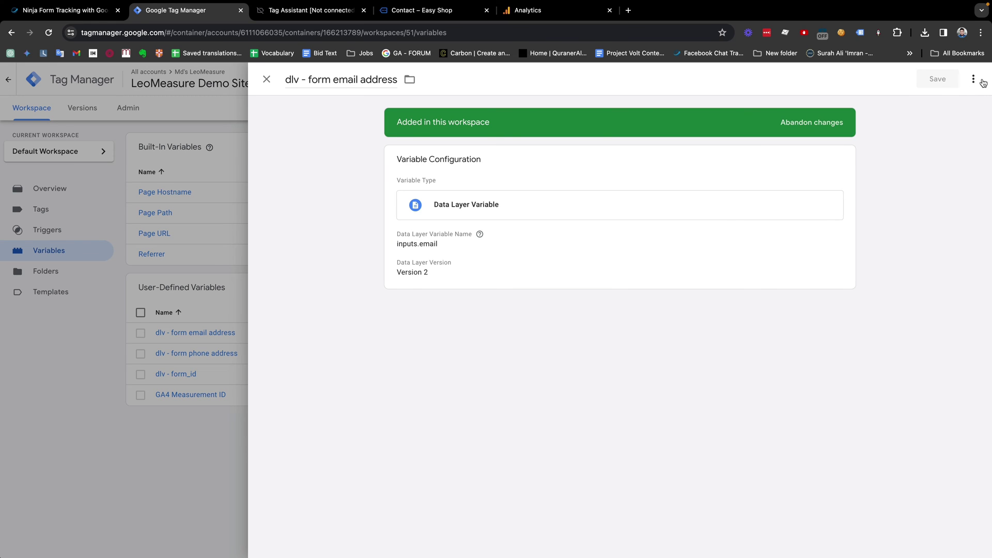
left_click(973, 79)
left_click(939, 104)
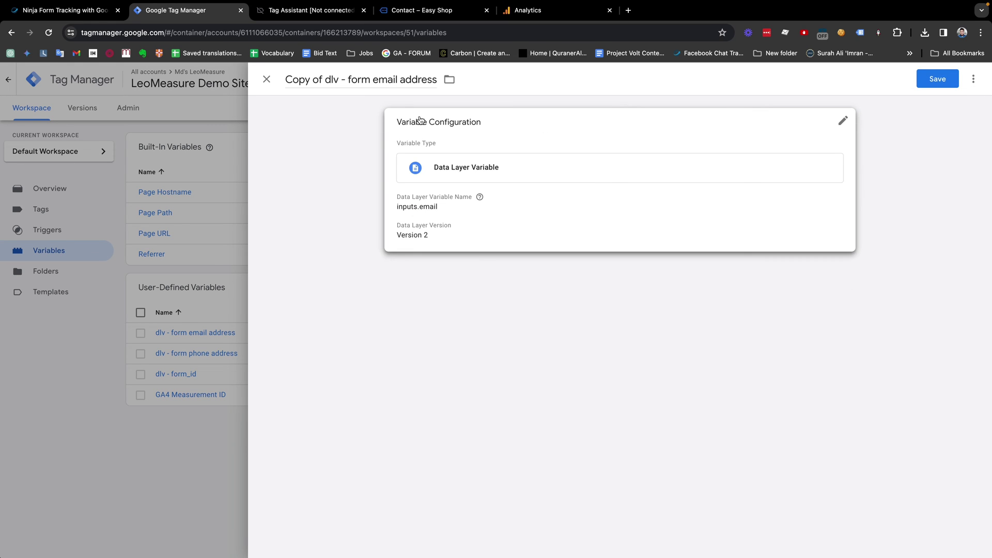
left_click_drag(328, 78, 286, 79)
key("BackSpace")
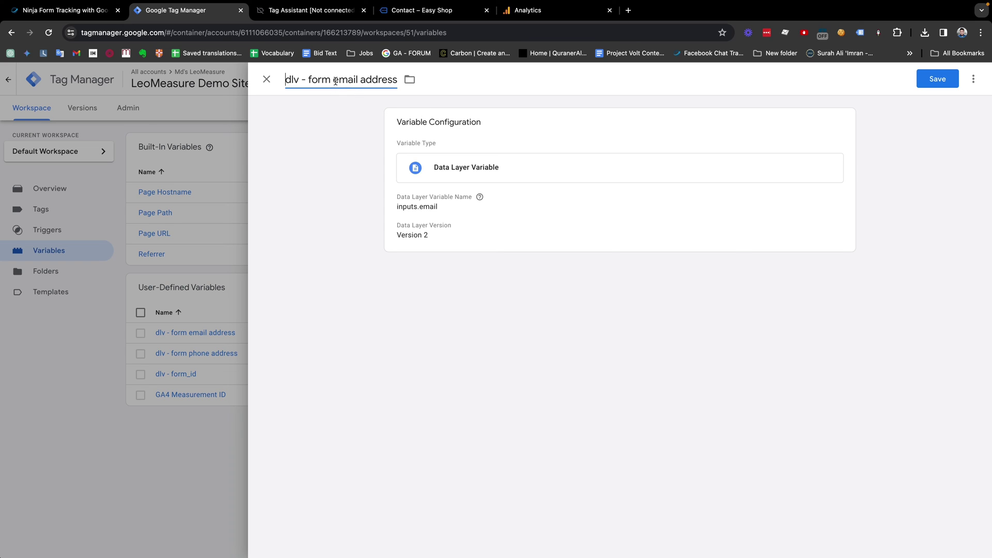
left_click_drag(335, 80, 411, 82)
type("first name")
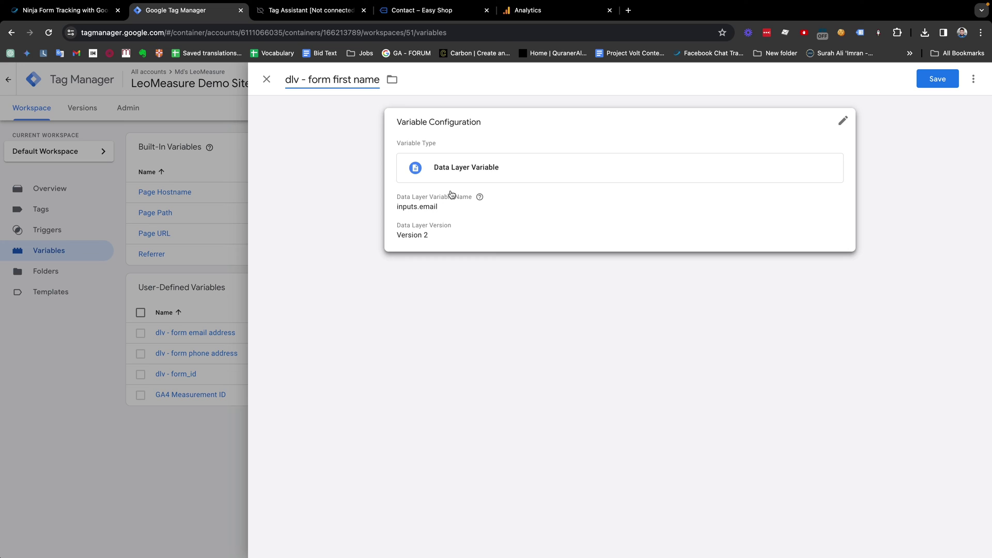
Step: Paste the first_name key from the debugger into the key, making it inputs.first_name, and save
left_click(448, 197)
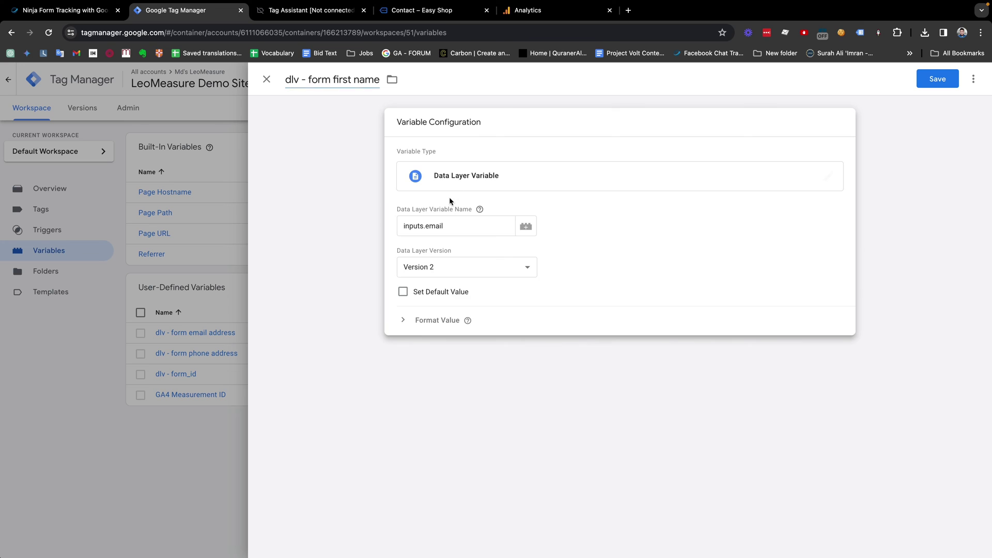
left_click(312, 10)
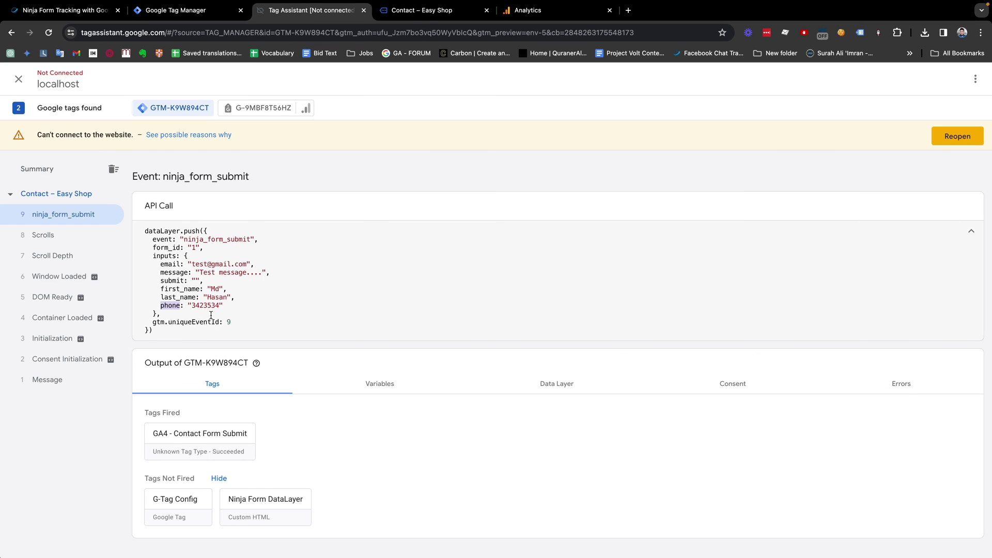
double_click(174, 290)
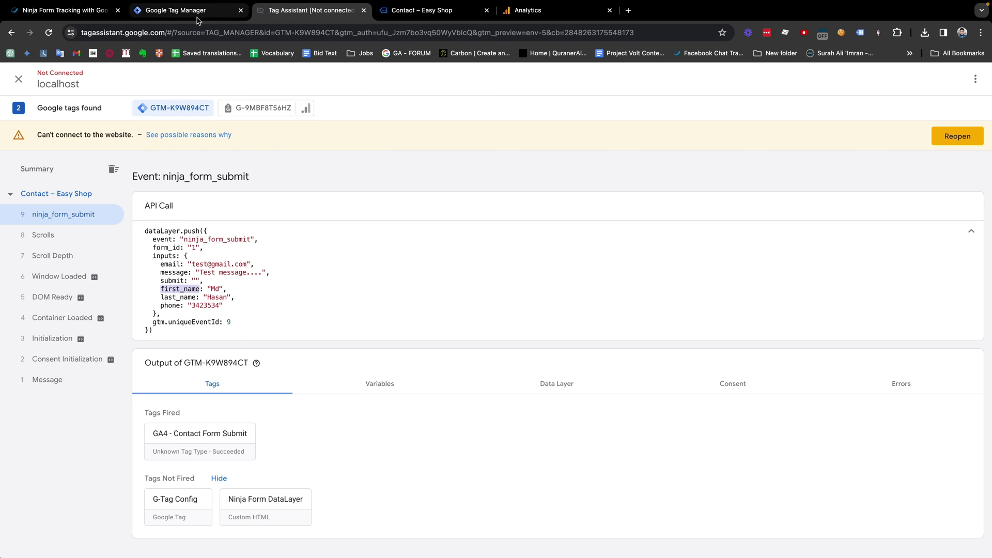
left_click(172, 15)
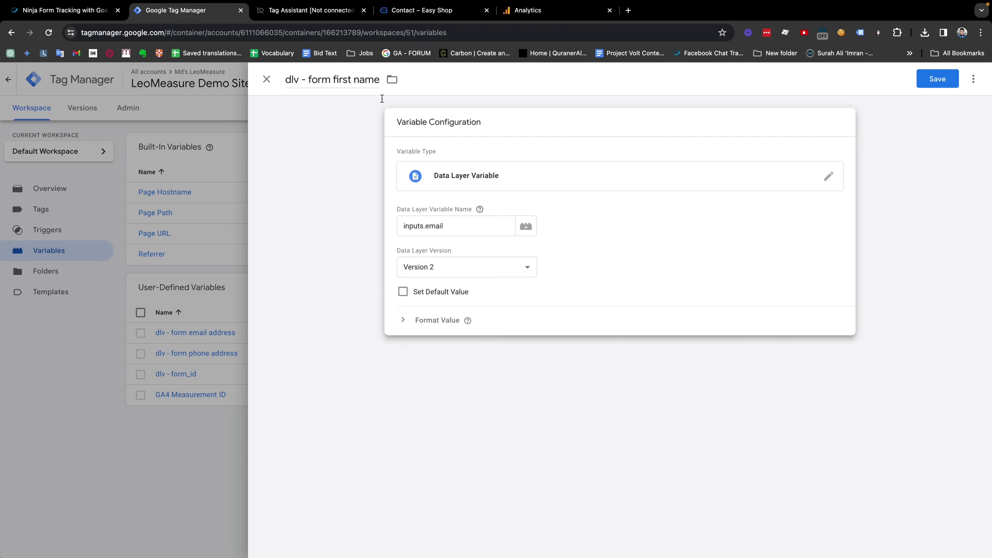
double_click(437, 225)
key("super+v")
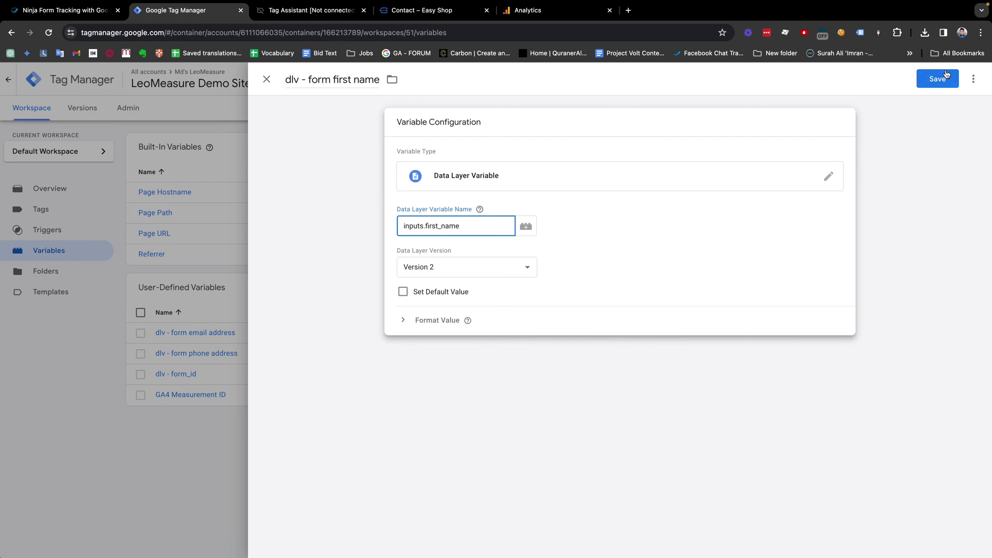
left_click(947, 75)
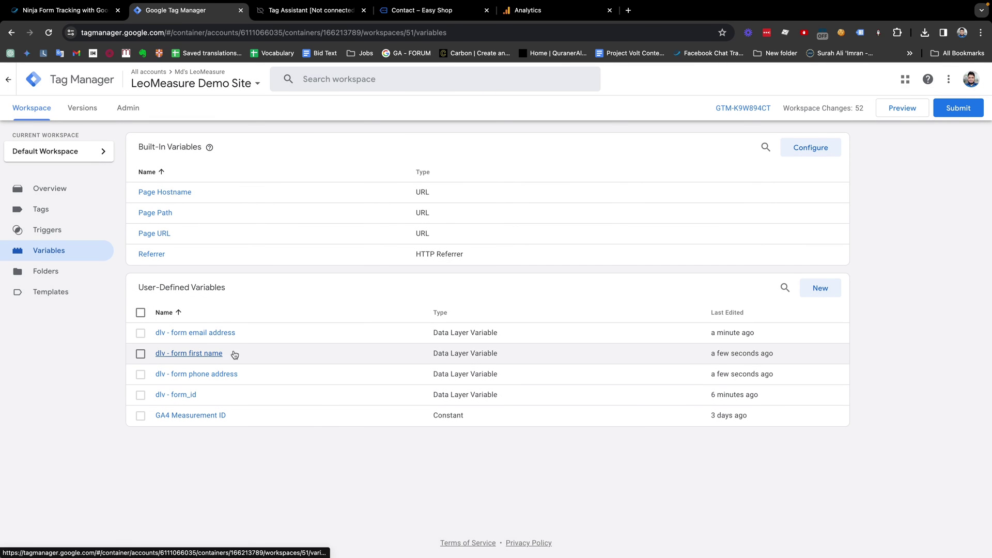
Step: Duplicate 'dlv - form first name' and rename the copy 'dlv - form last name'
left_click(213, 355)
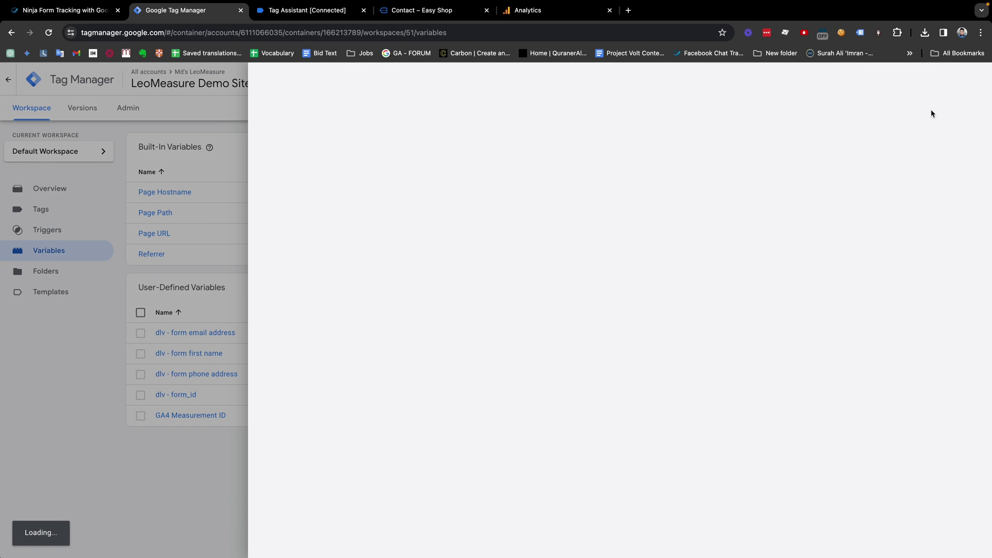
left_click(974, 79)
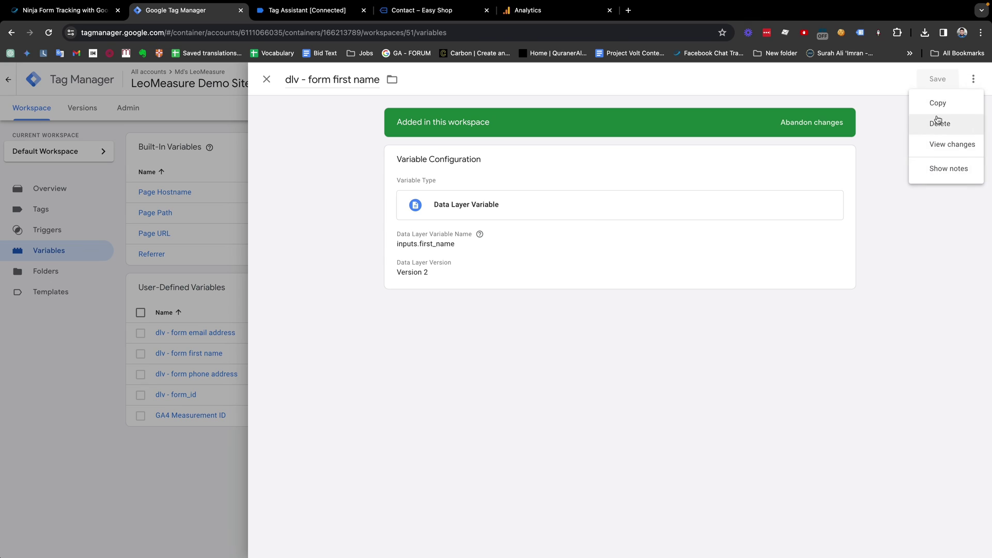
left_click(938, 103)
left_click(327, 76)
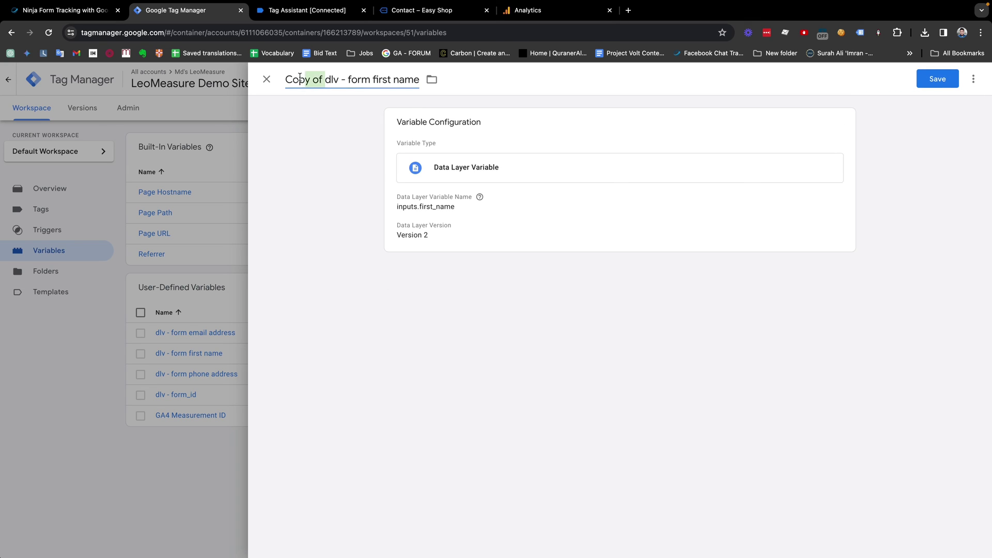
key("shift+Home")
key("BackSpace")
left_click_drag(333, 79, 444, 76)
type("last name")
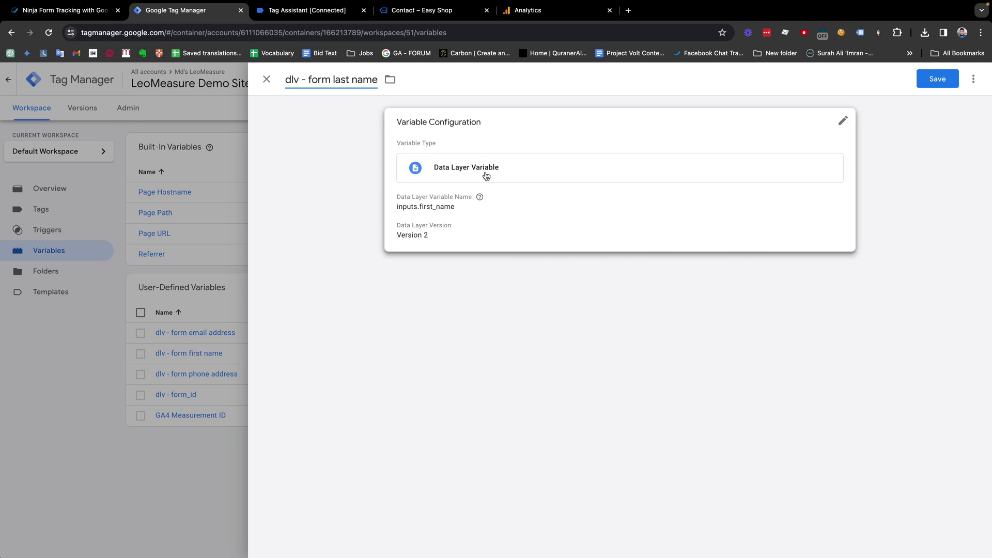
Step: Change the key to inputs.last_name using the debugger's last_name key, and save
left_click(548, 174)
left_click(316, 9)
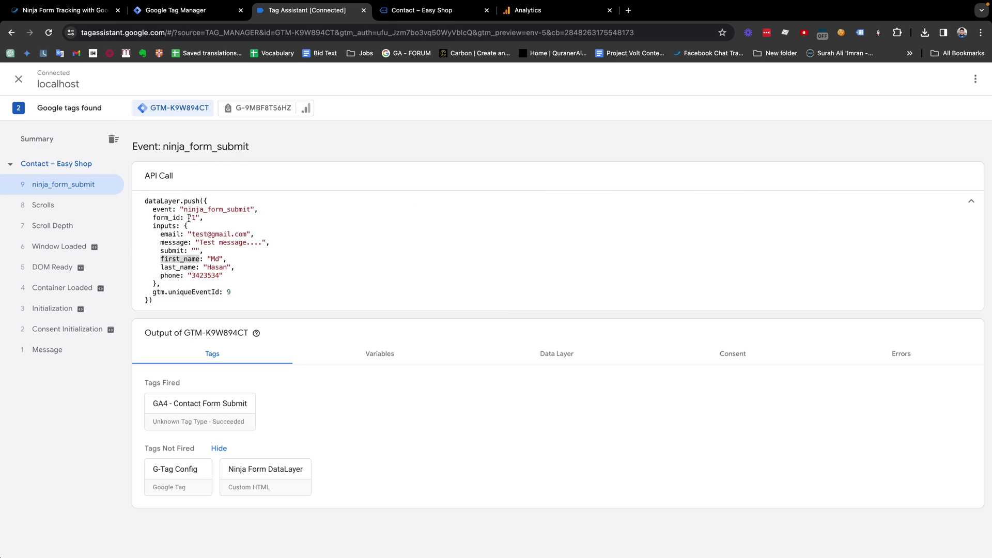
double_click(178, 266)
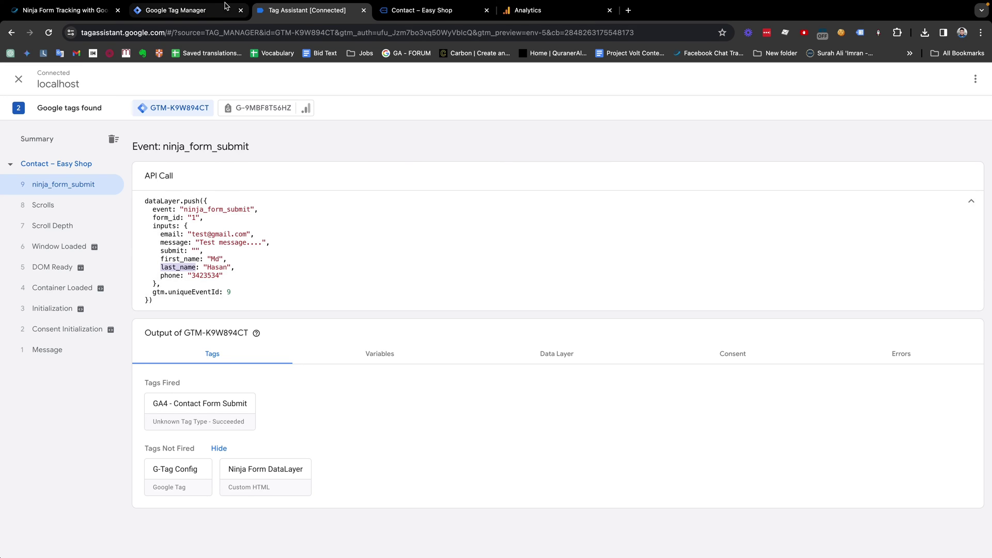
left_click(181, 10)
double_click(445, 227)
key("ctrl+v")
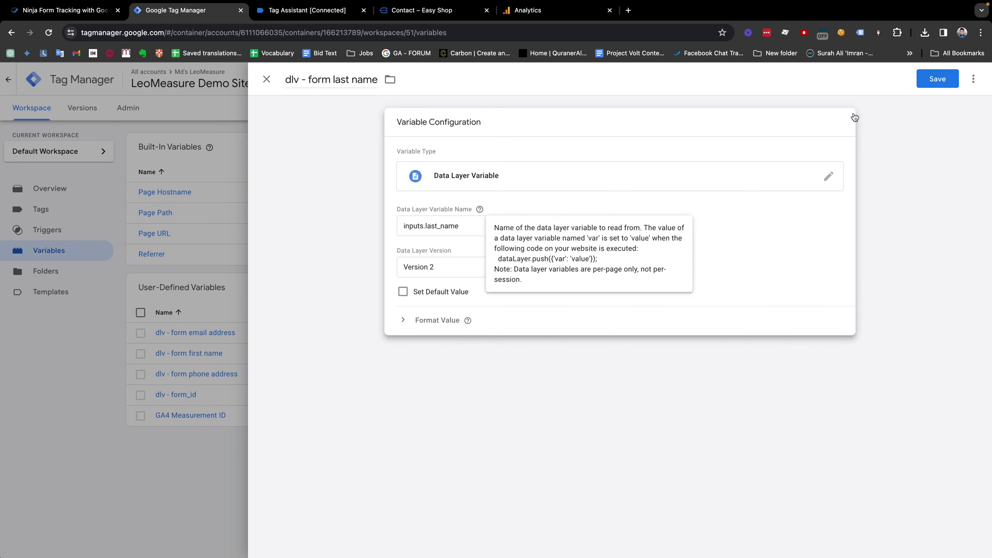
left_click(935, 82)
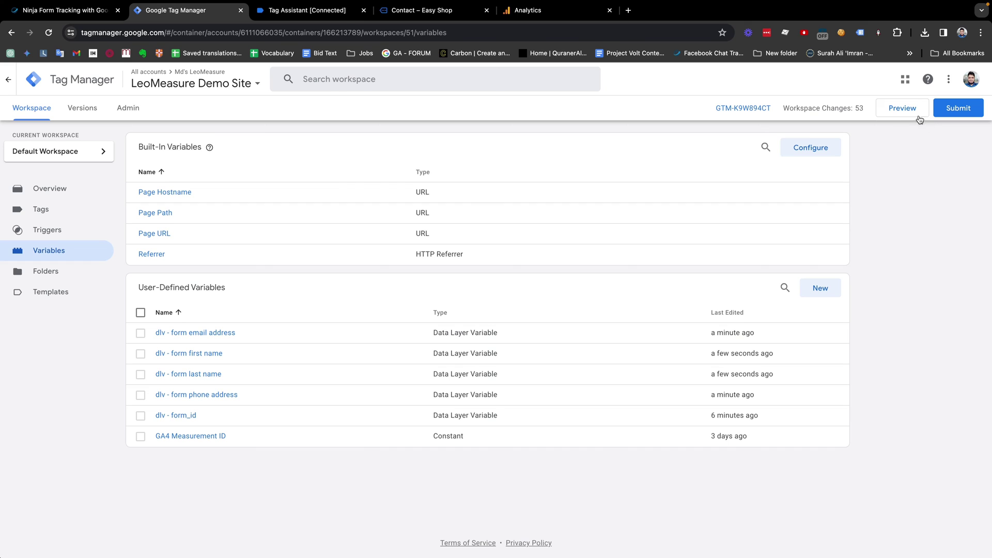
Step: Launch a new Preview session and go to the connected Easy Shop contact page's First Name field
left_click(910, 110)
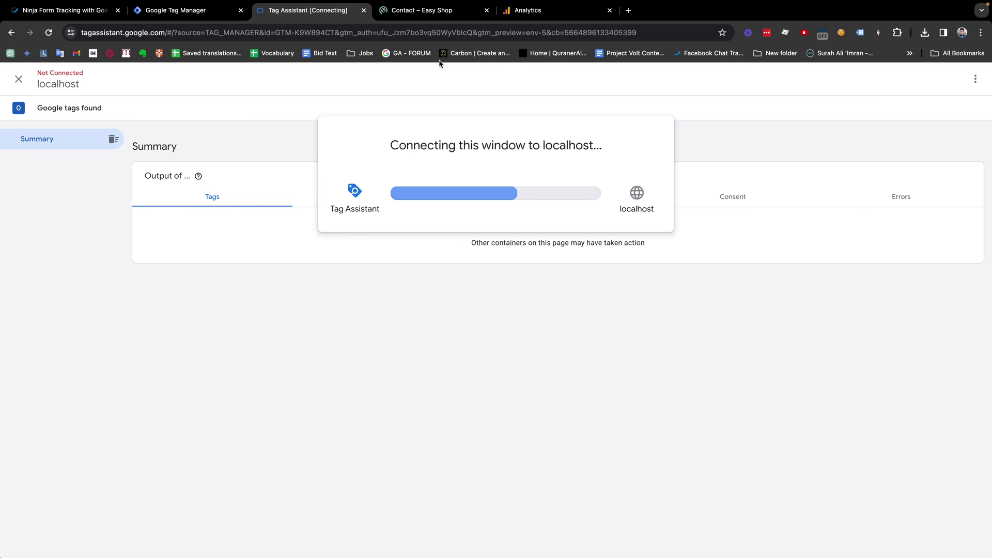
left_click(419, 10)
left_click(206, 427)
Step: Enter test first and last names in the contact form
type("efasf")
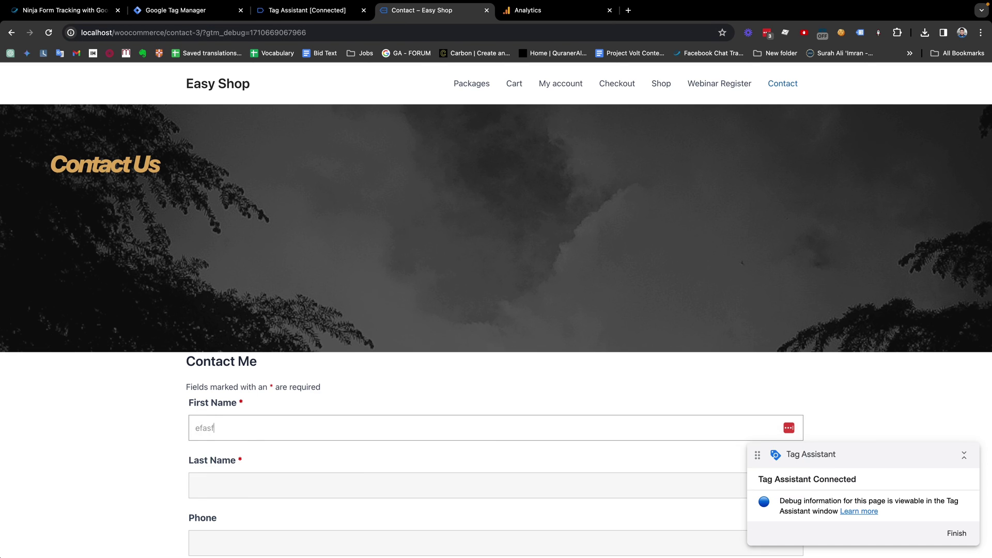
scroll(241, 366, "down", 2)
left_click_drag(242, 367, 150, 375)
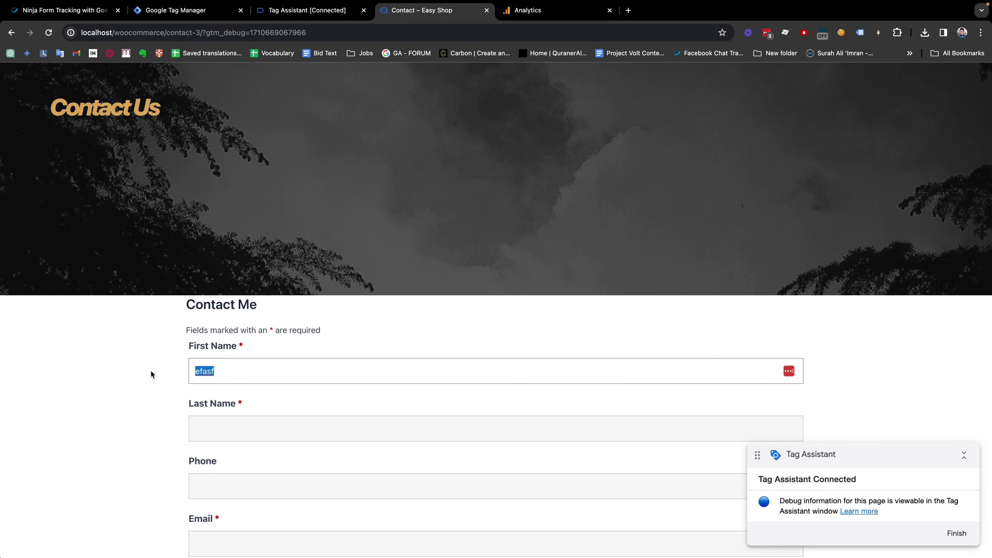
type("fsst")
type("r")
type("irst name")
key("Tab")
type("Lat nam")
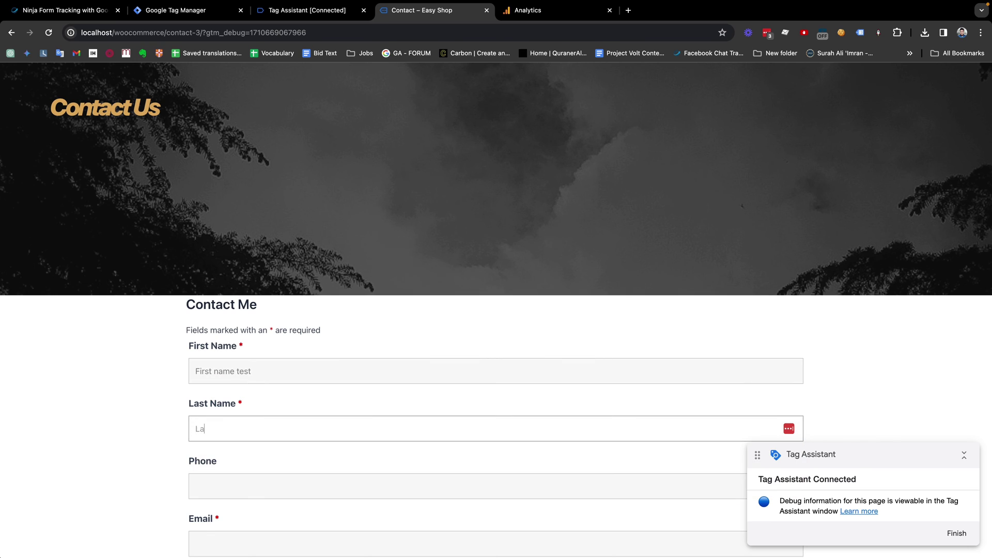
key("BackSpace")
key("BackSpace")
key("BackSpace")
key("BackSpace")
key("BackSpace")
type("st name test")
Step: Fill in a test phone number, email and message, then submit the form
scroll(243, 429, "down", 2)
left_click(243, 429)
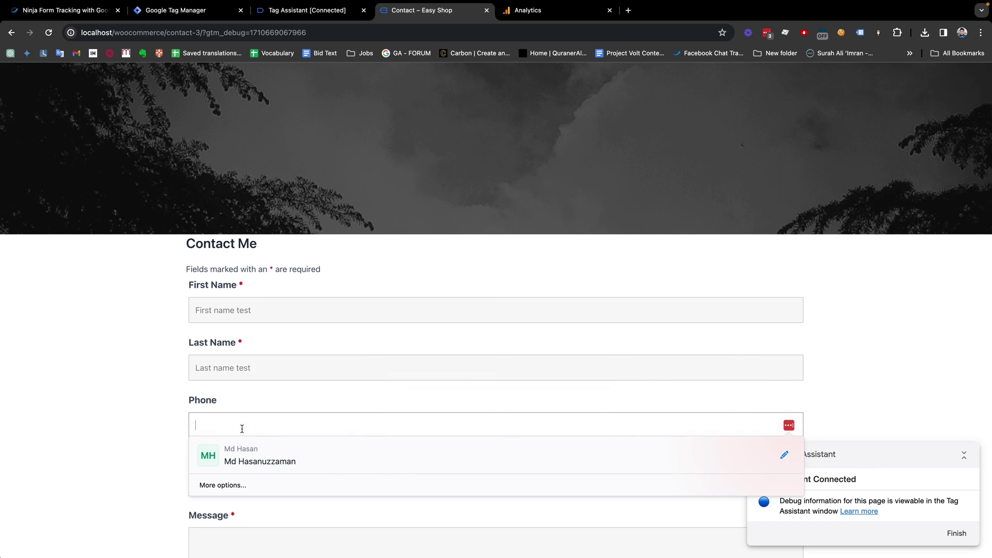
type("532453424")
scroll(259, 427, "down", 3)
left_click(205, 387)
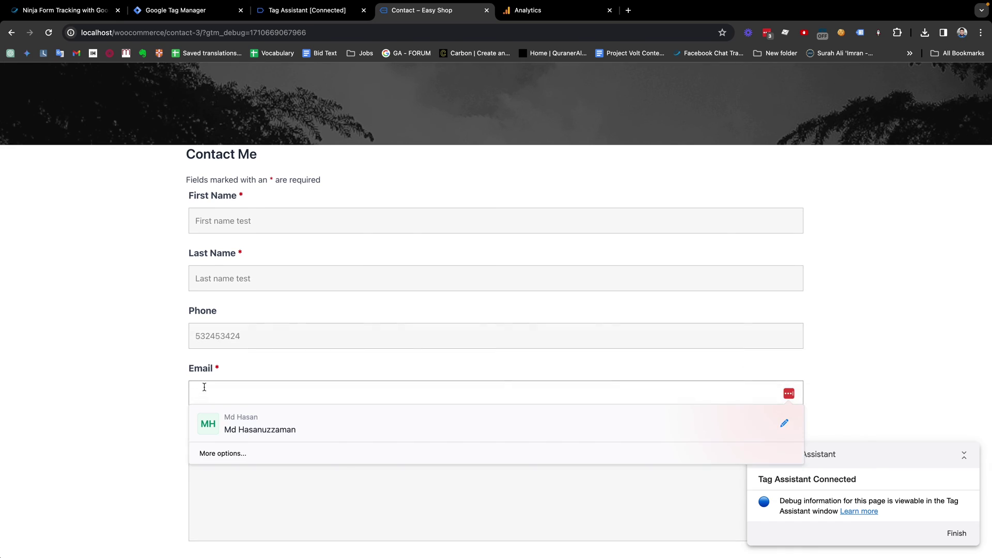
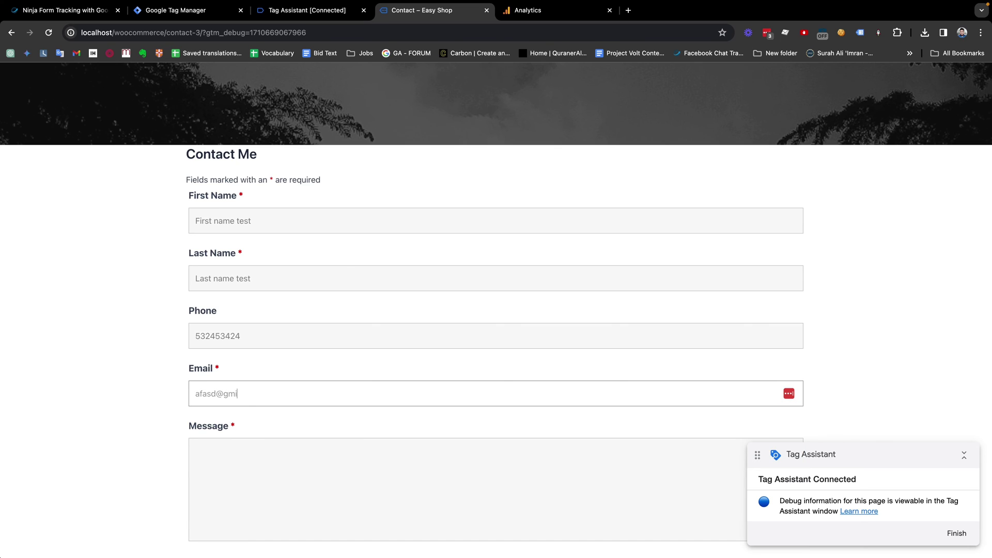
key("BackSpace")
key("BackSpace")
key("Tab")
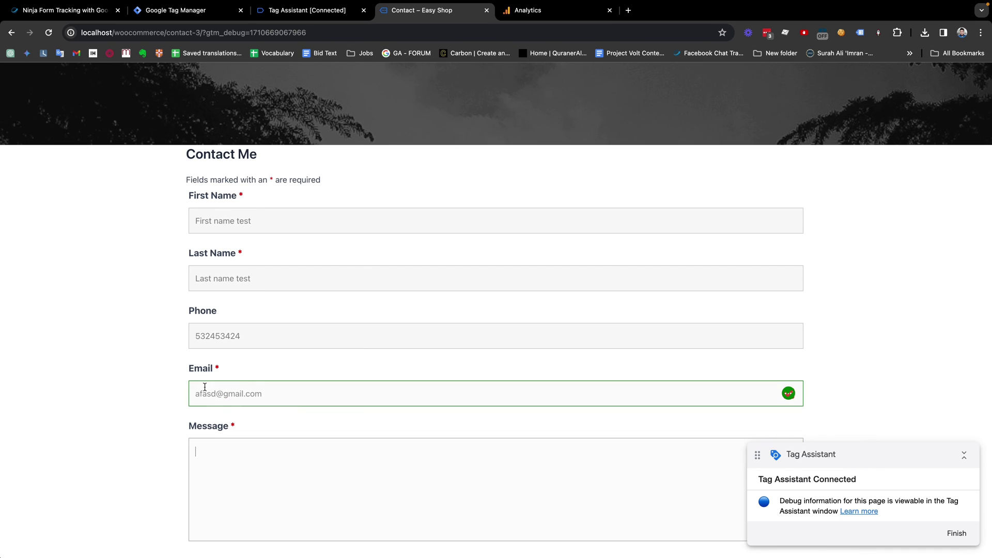
scroll(266, 432, "down", 2)
left_click(216, 467)
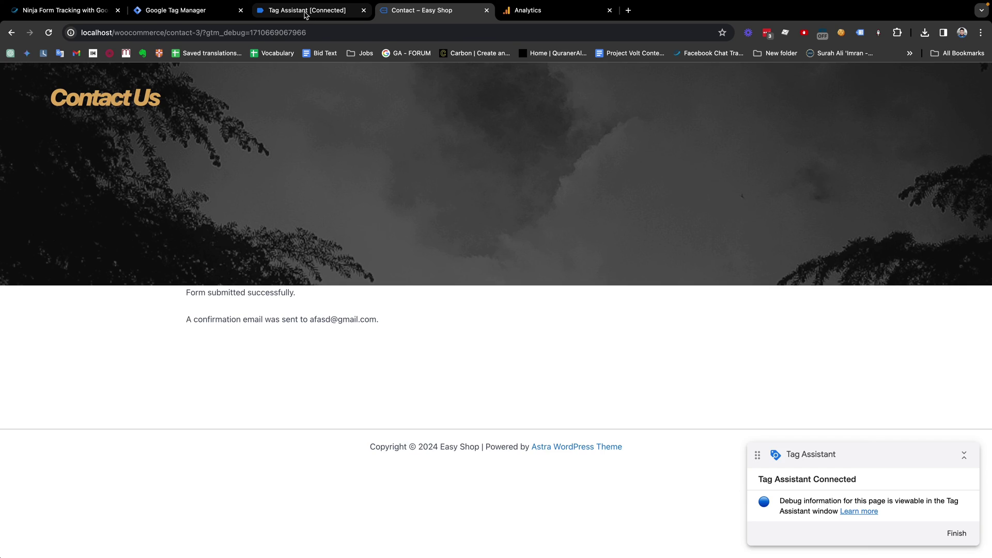
Step: Open the ninja_form_submit event's Variables tab in Tag Assistant and check the captured email
left_click(310, 11)
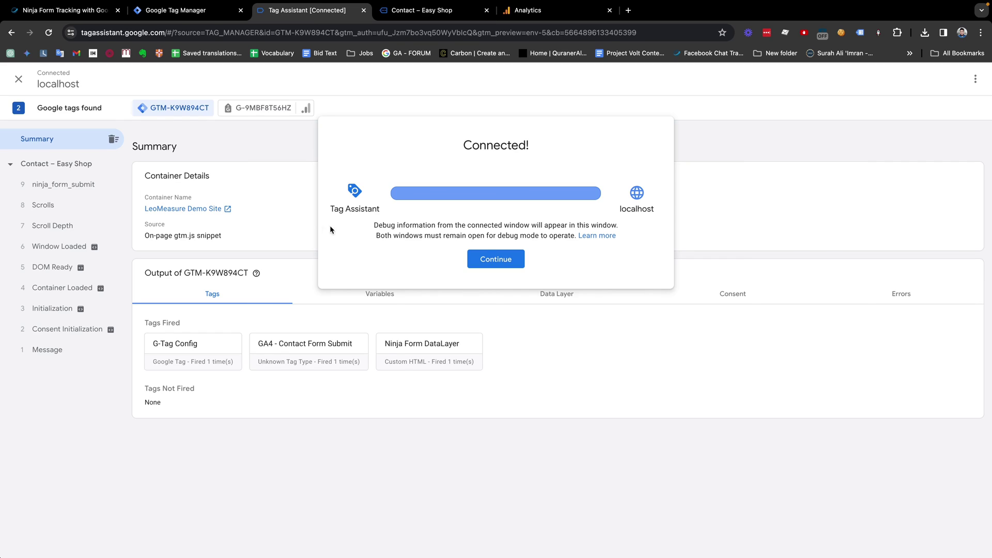
left_click(500, 262)
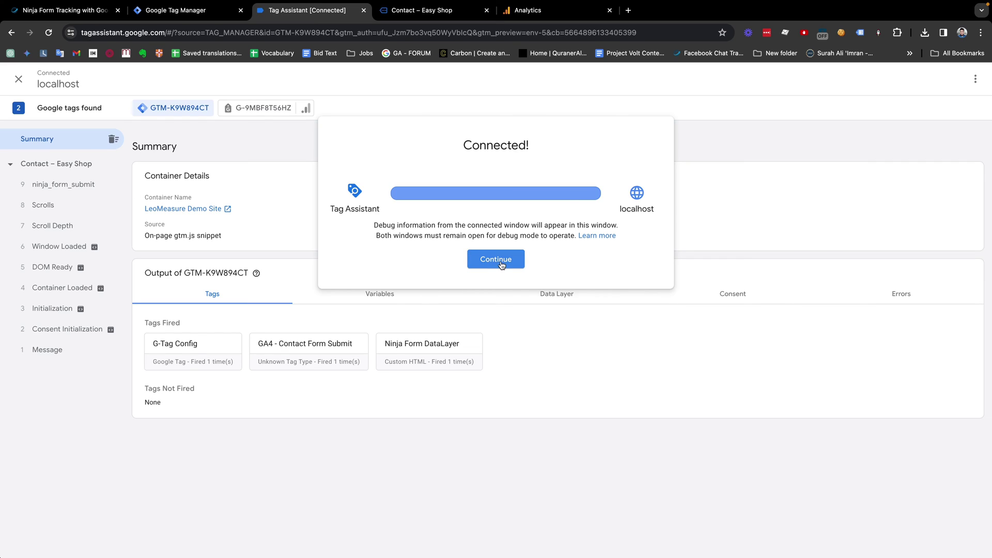
left_click(71, 184)
left_click(383, 258)
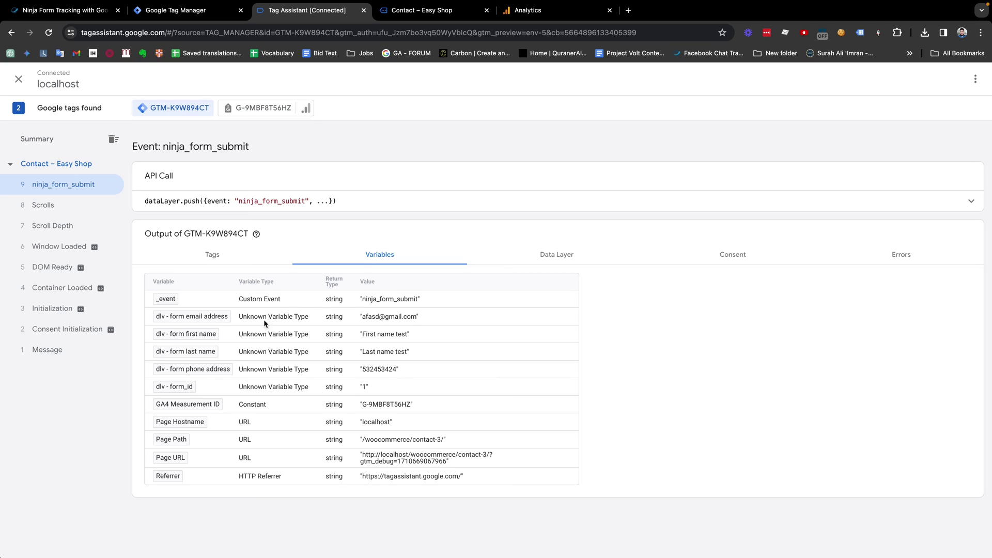
left_click_drag(420, 315, 366, 316)
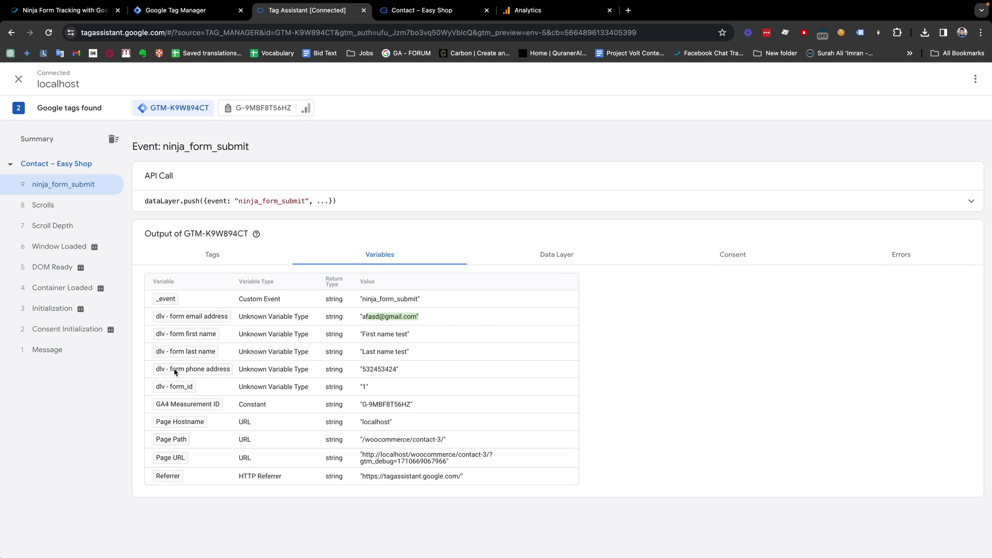
Step: Shorten the phone variable's name to 'dlv - form phone' and save it
left_click(189, 10)
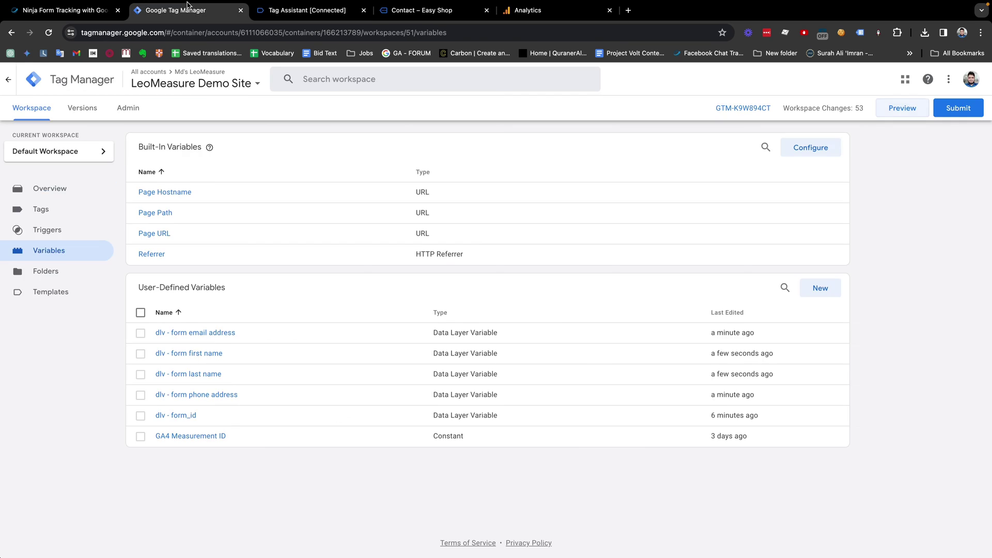
left_click(197, 395)
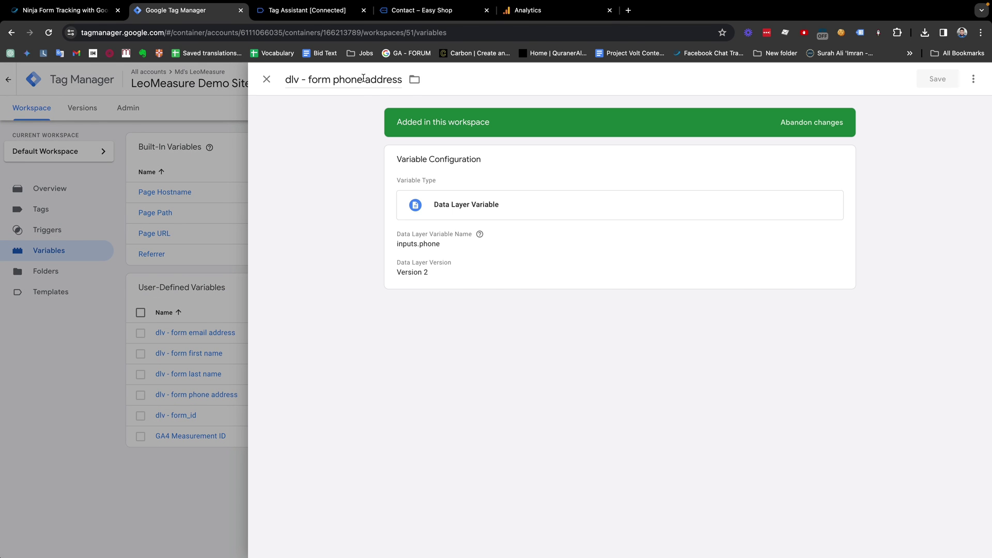
left_click_drag(364, 79, 416, 81)
key("super+s")
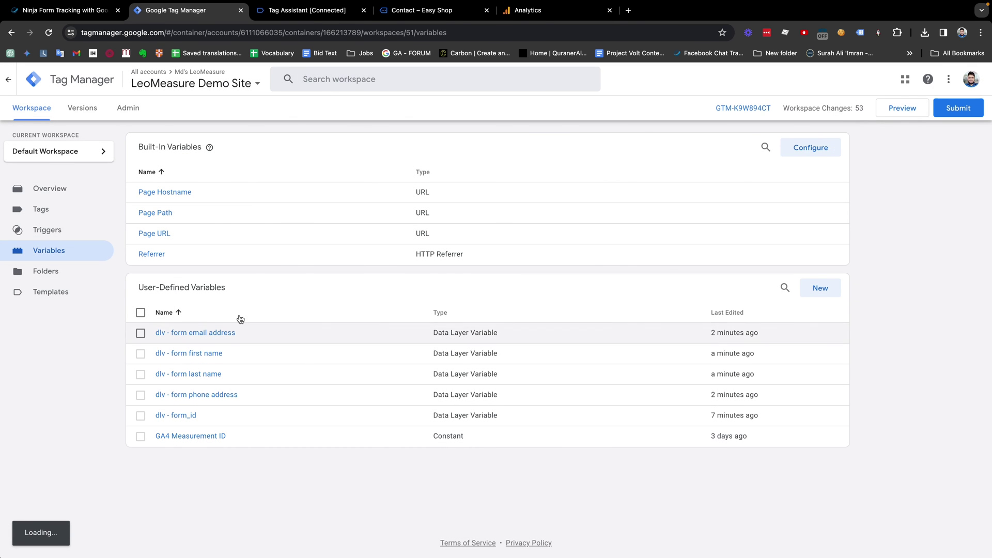
Step: Check the debugger's variable names, then go to the Tags list
left_click(314, 13)
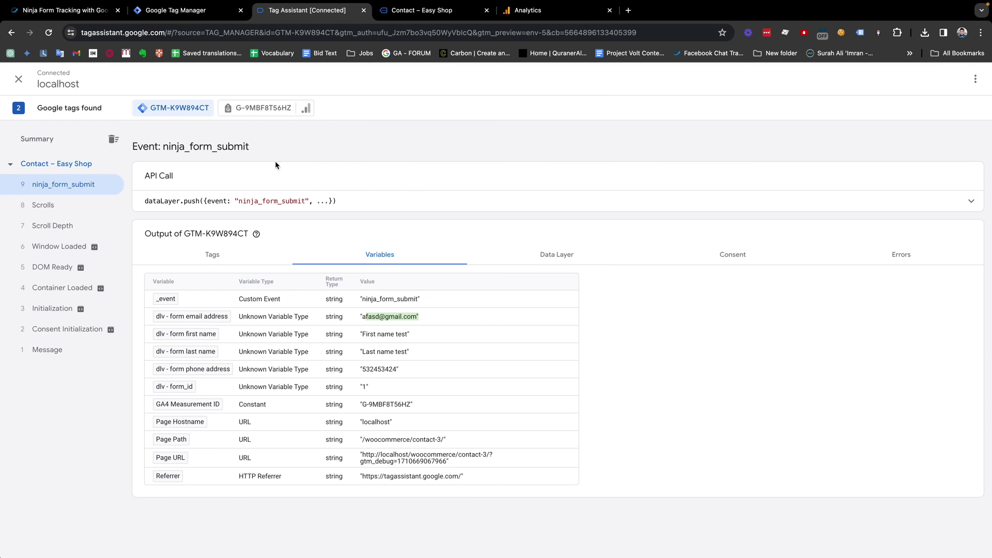
left_click(174, 11)
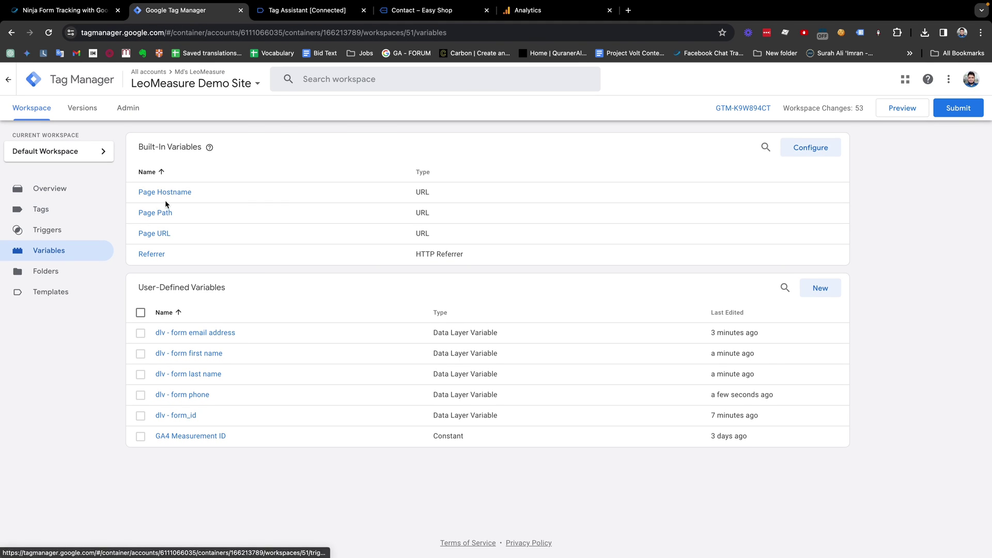
left_click(50, 215)
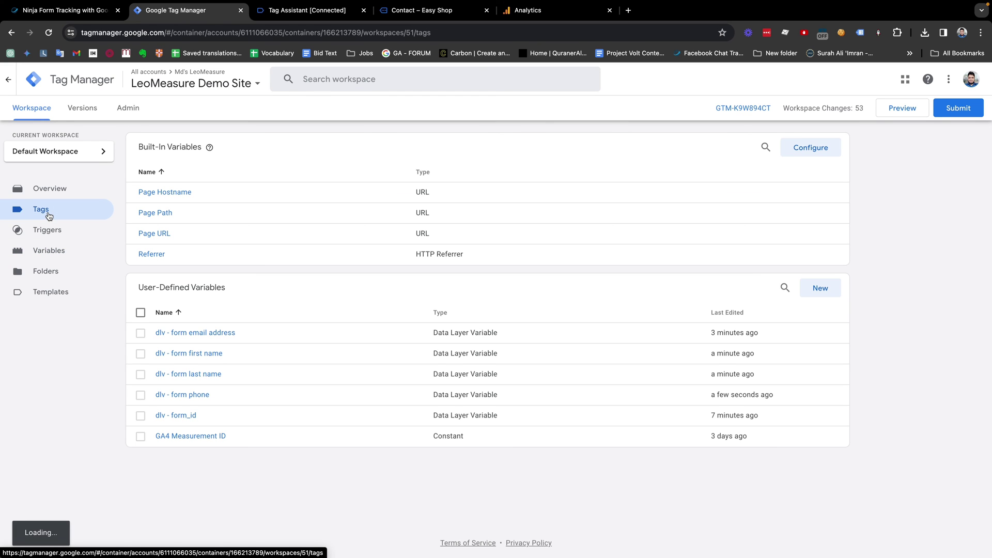
Step: Create a new Google Ads Conversion Tracking tag and expand its Conversion Linking settings
left_click(820, 148)
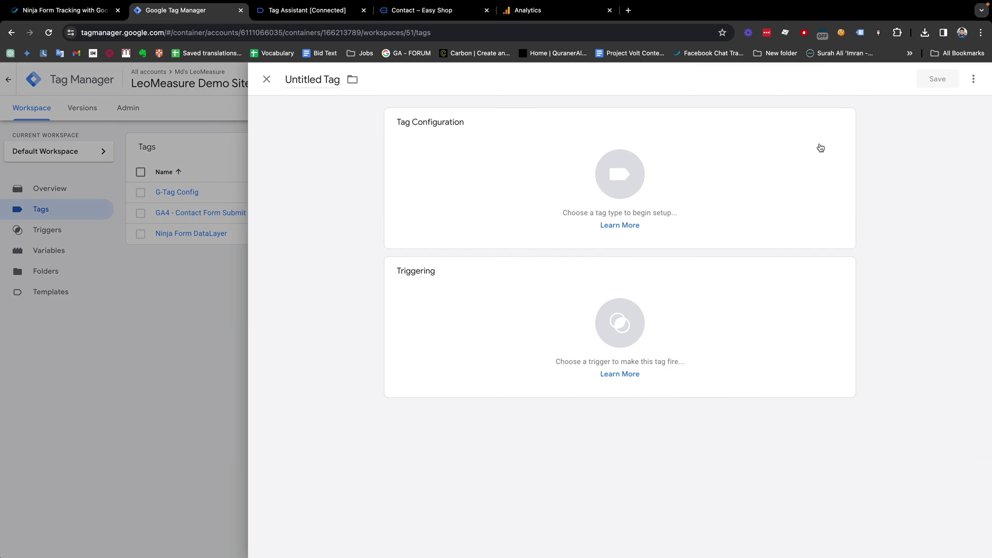
left_click(614, 189)
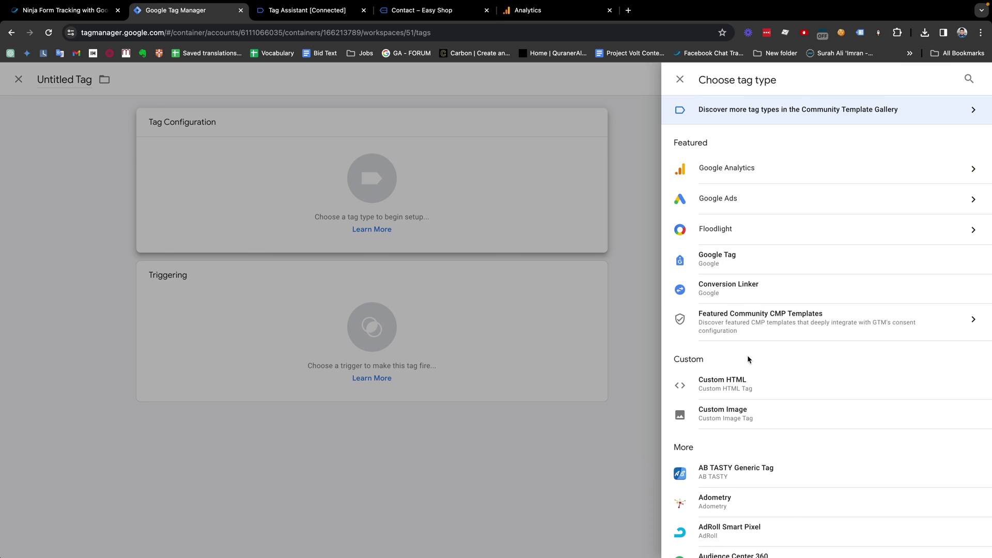
left_click(749, 202)
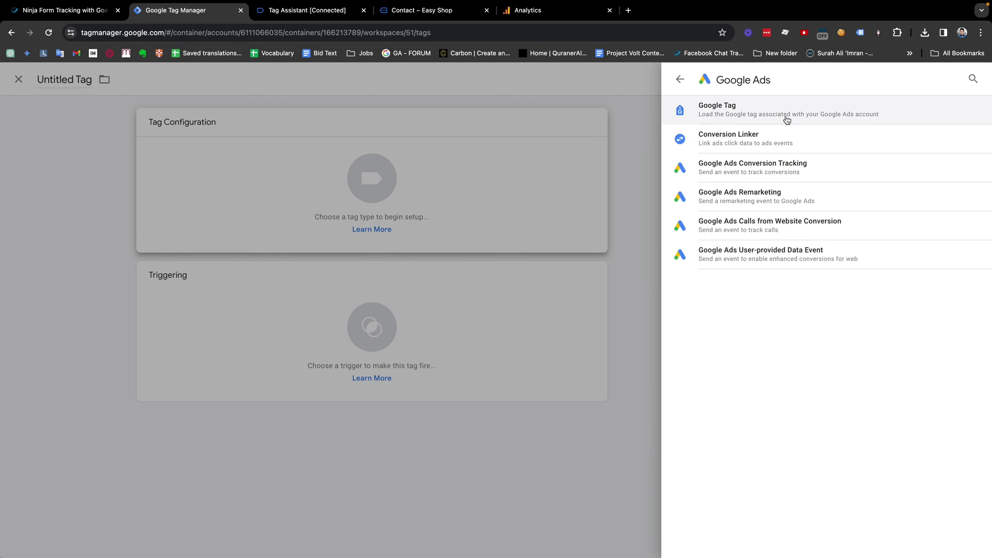
left_click(724, 172)
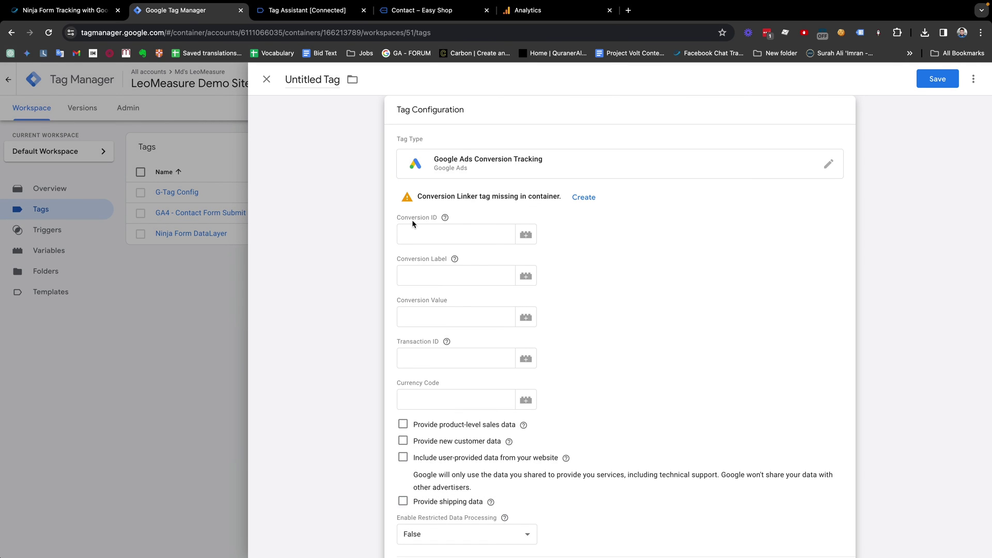
scroll(463, 361, "down", 2)
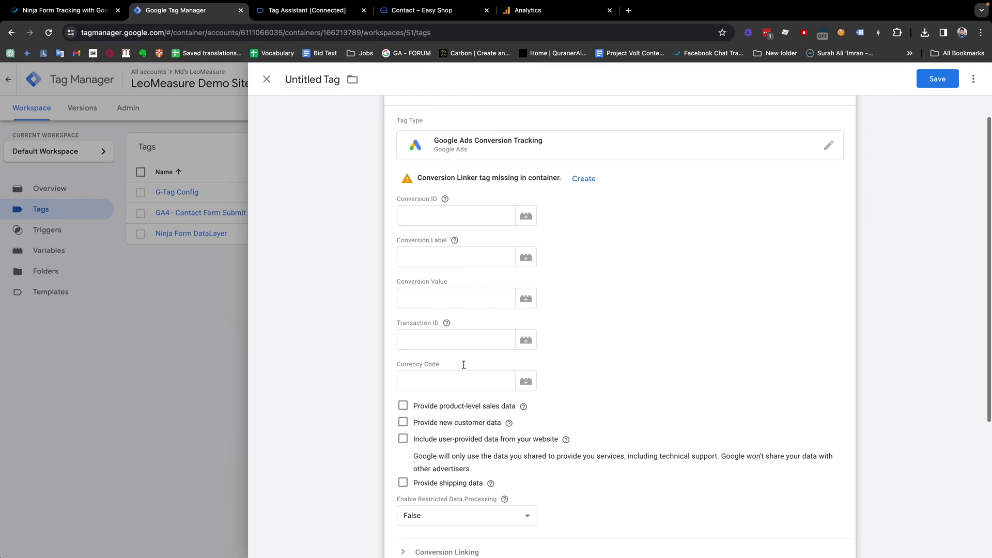
scroll(452, 414, "down", 1)
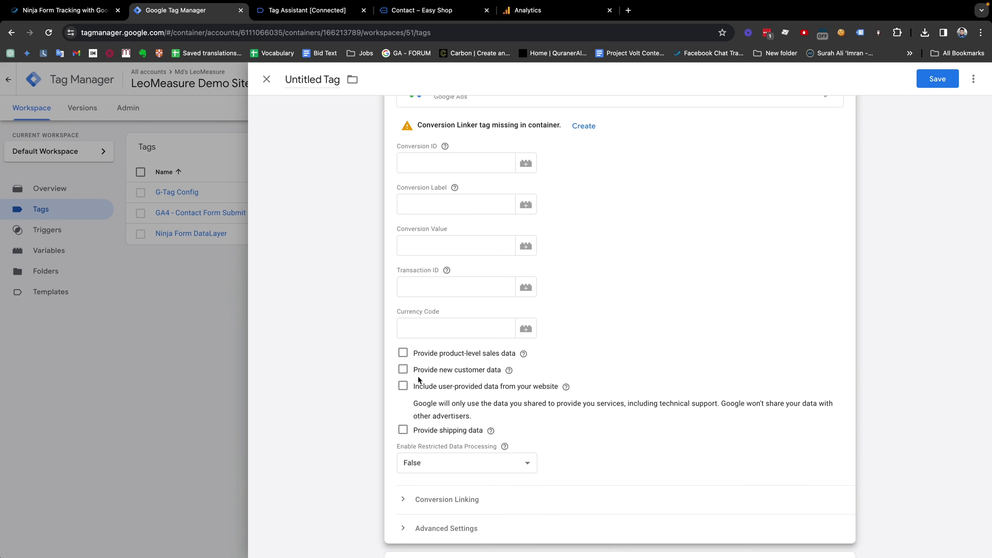
scroll(420, 385, "down", 1)
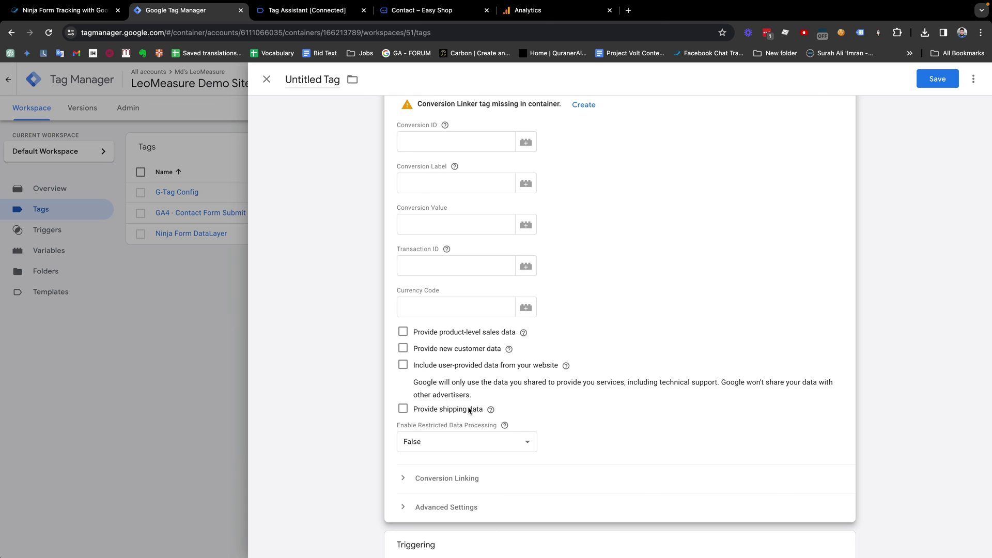
scroll(469, 408, "down", 1)
left_click(404, 445)
scroll(455, 305, "down", 1)
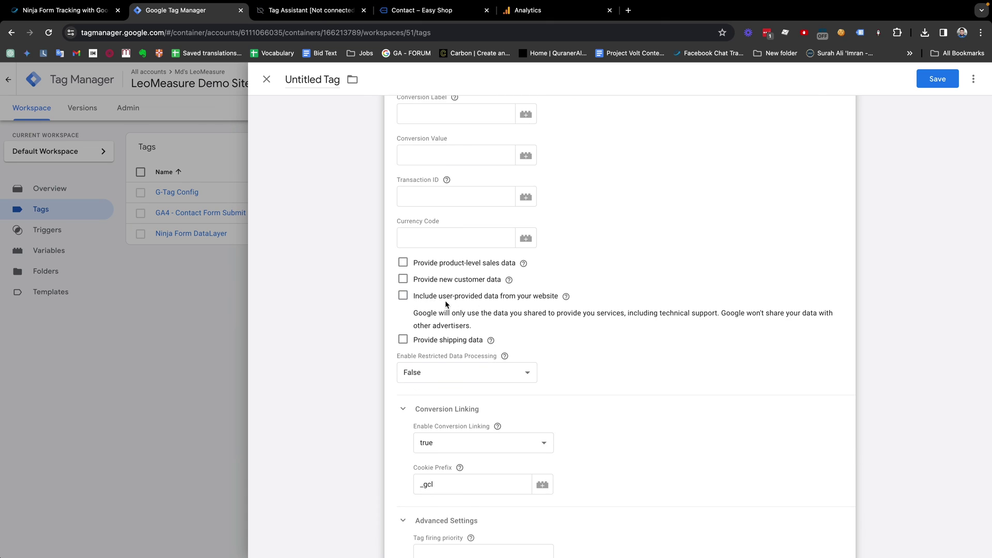
Step: Include user-provided data and create a new variable named 'User Provided Data'
left_click(403, 295)
left_click(452, 346)
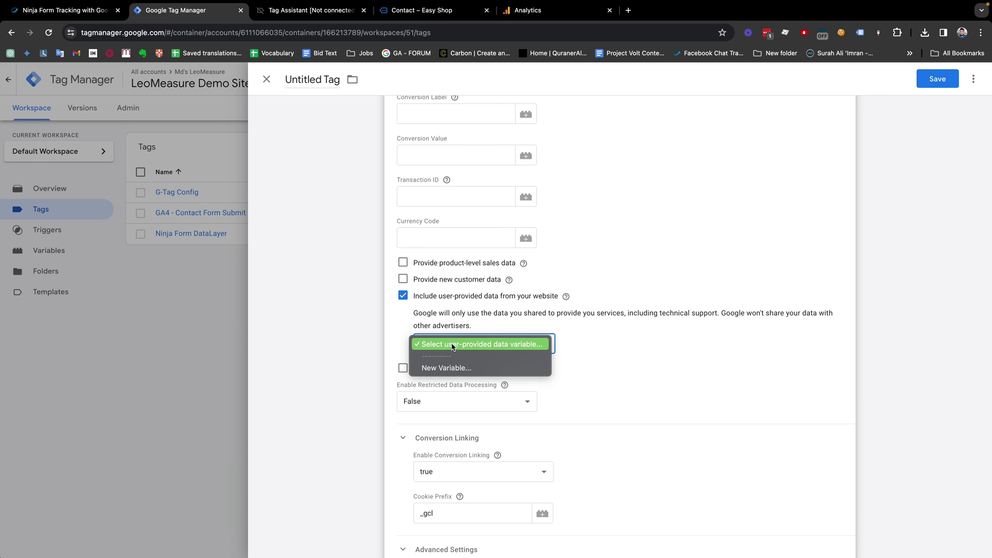
left_click(442, 370)
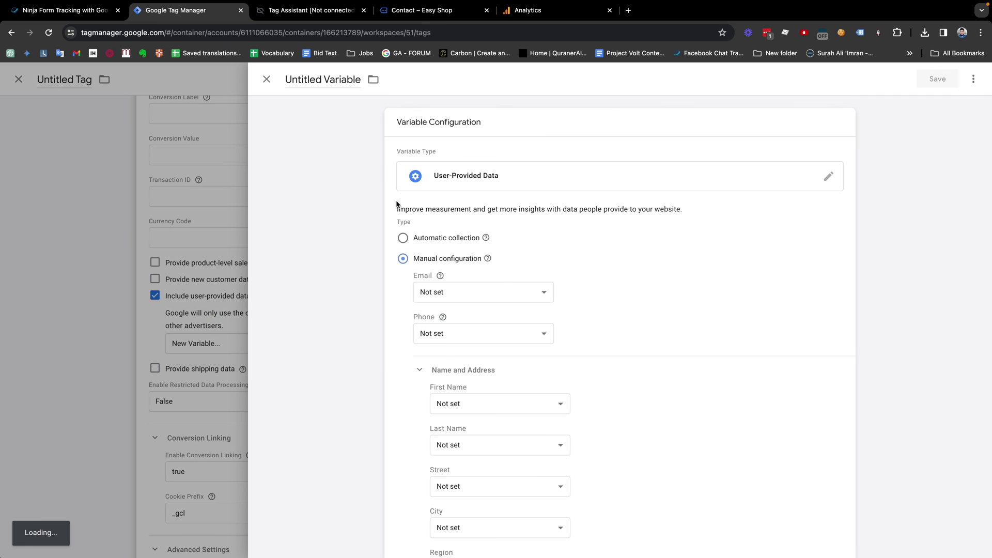
left_click(326, 78)
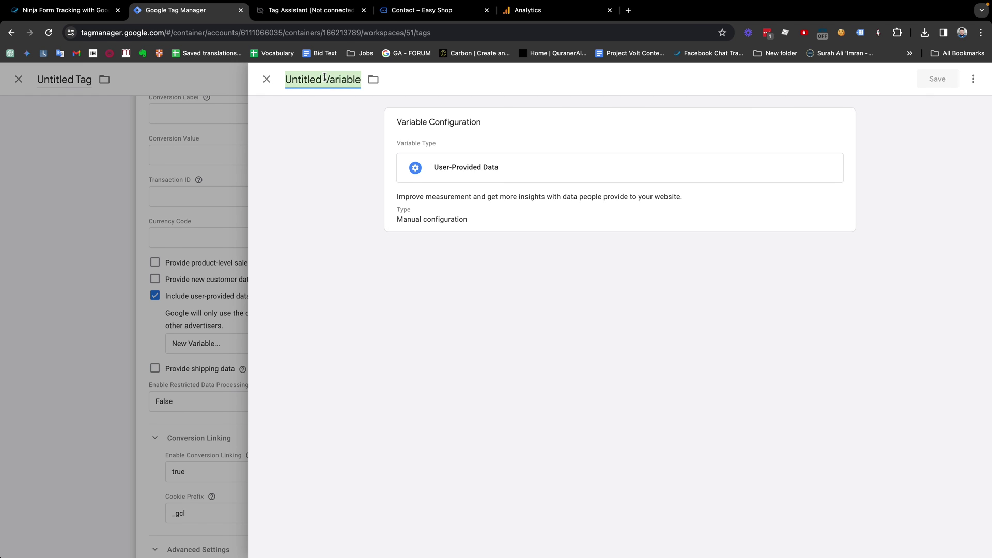
type("UserPro")
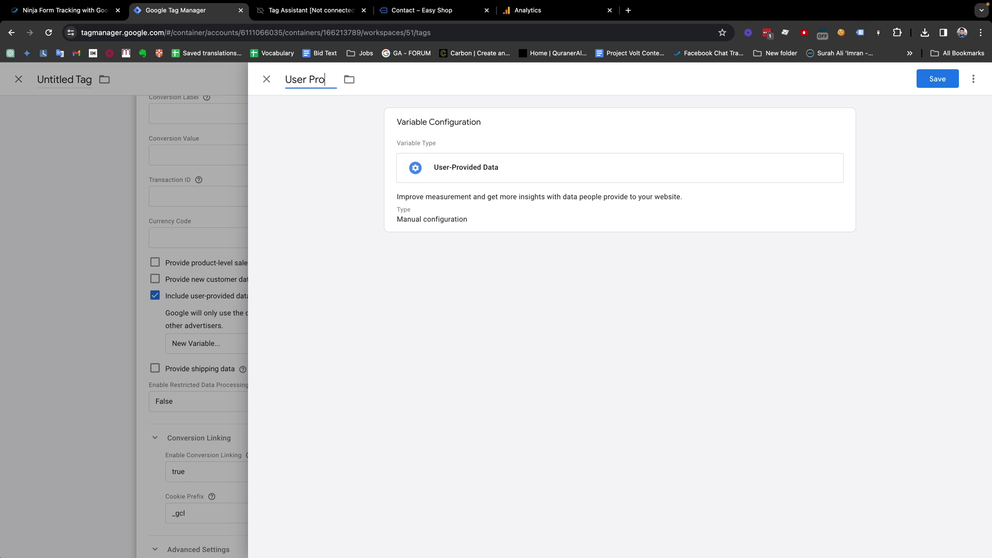
type("vided DAta")
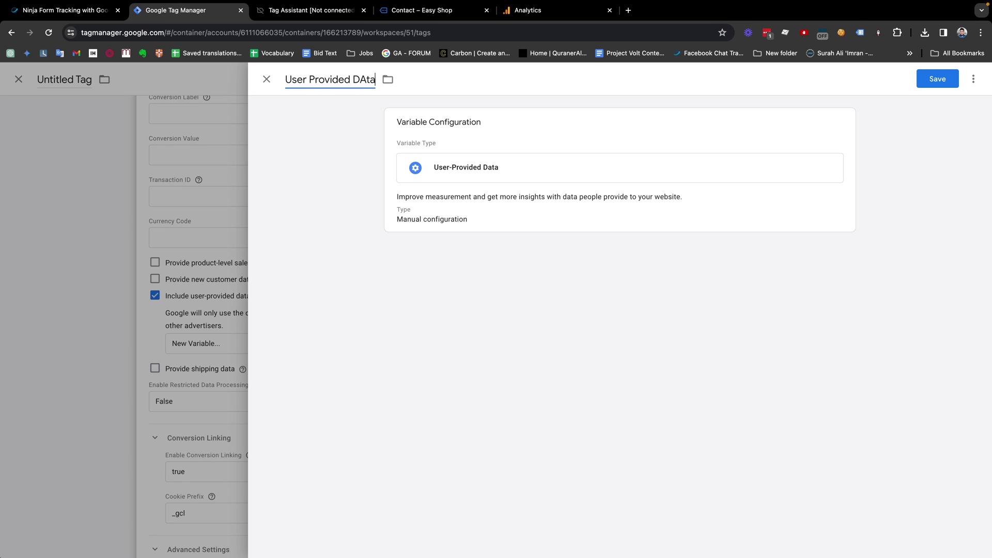
key("BackSpace")
key("BackSpace")
type("ata")
Step: Map Email, Phone, First Name and Last Name to the dlv form variables and save
left_click(491, 213)
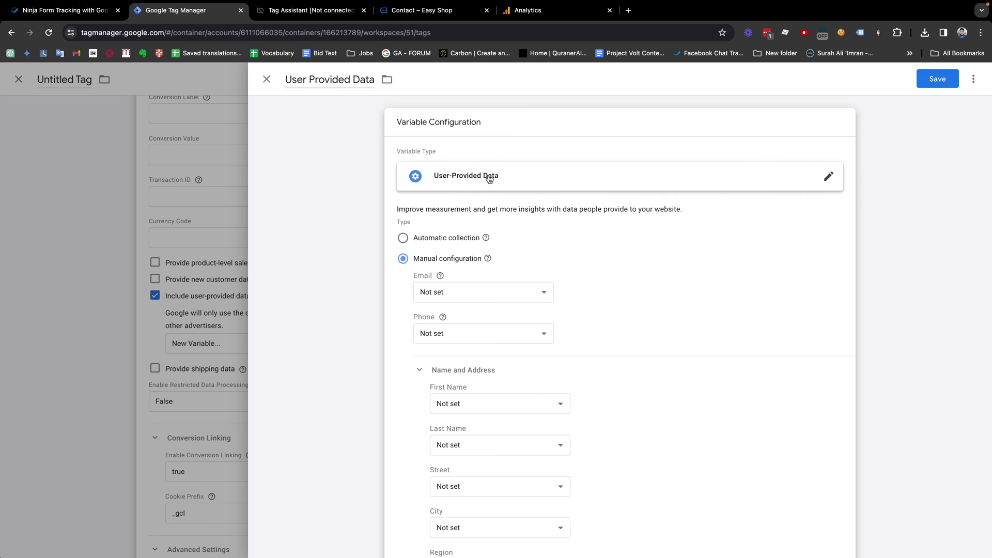
left_click(435, 292)
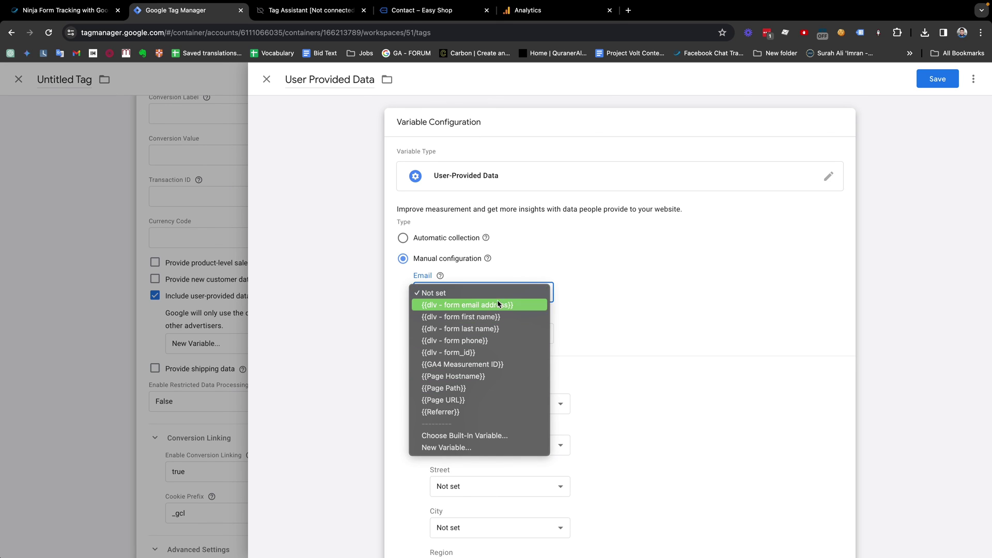
left_click(478, 306)
left_click(442, 339)
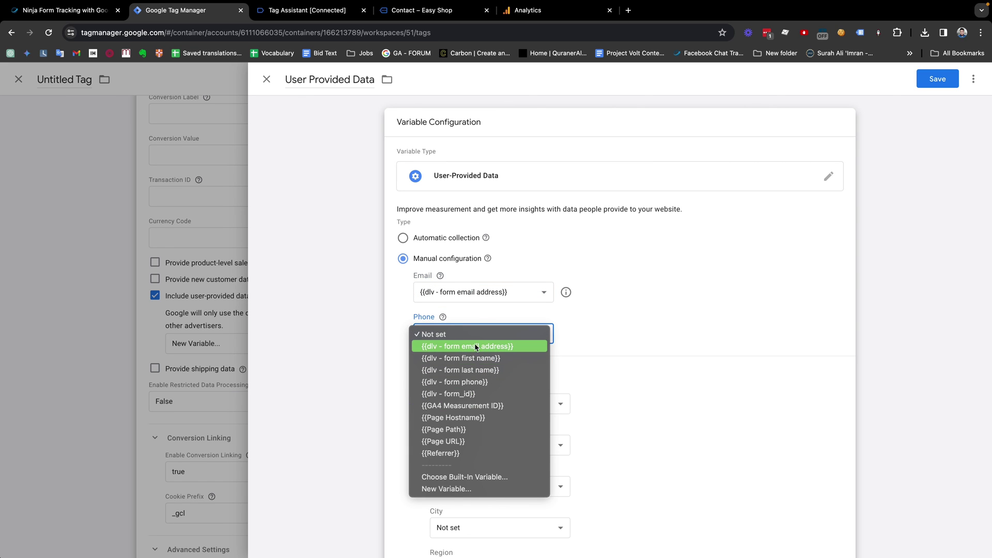
left_click(468, 384)
scroll(528, 407, "down", 1)
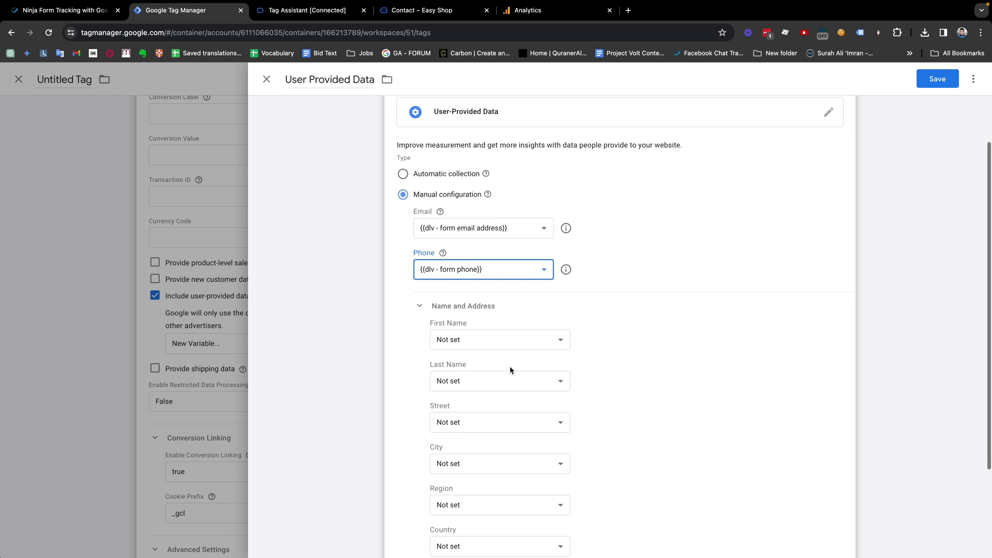
left_click(489, 340)
left_click(484, 363)
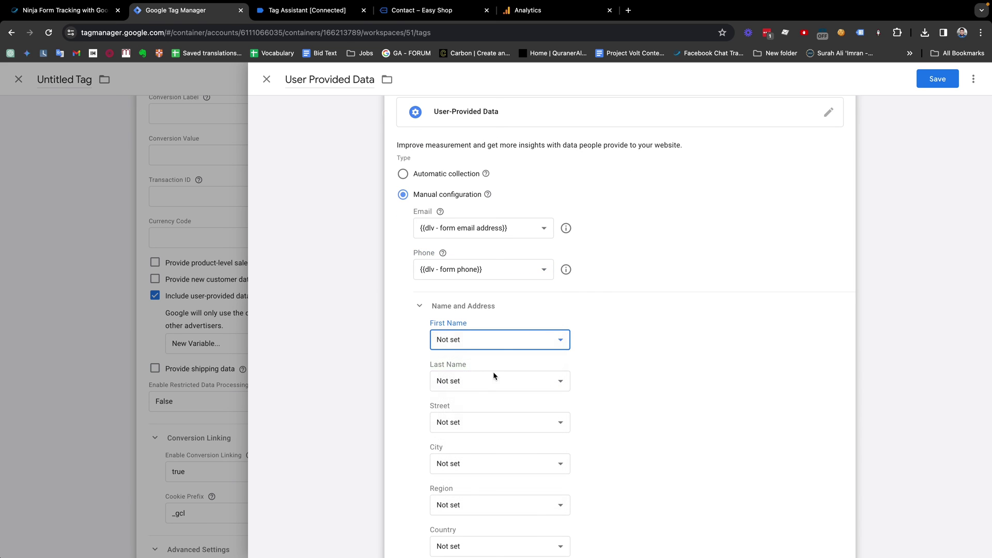
left_click(460, 381)
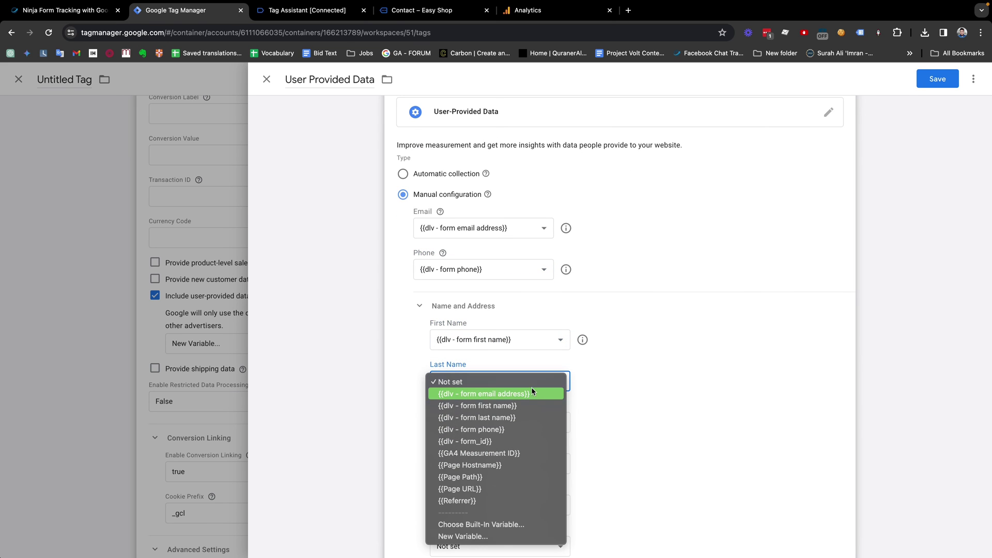
left_click(506, 417)
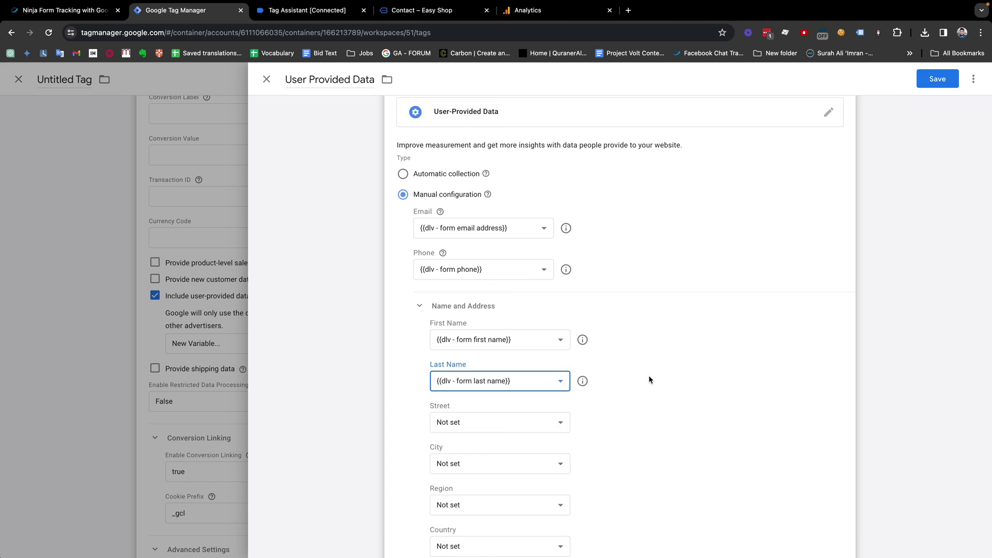
scroll(649, 375, "down", 1)
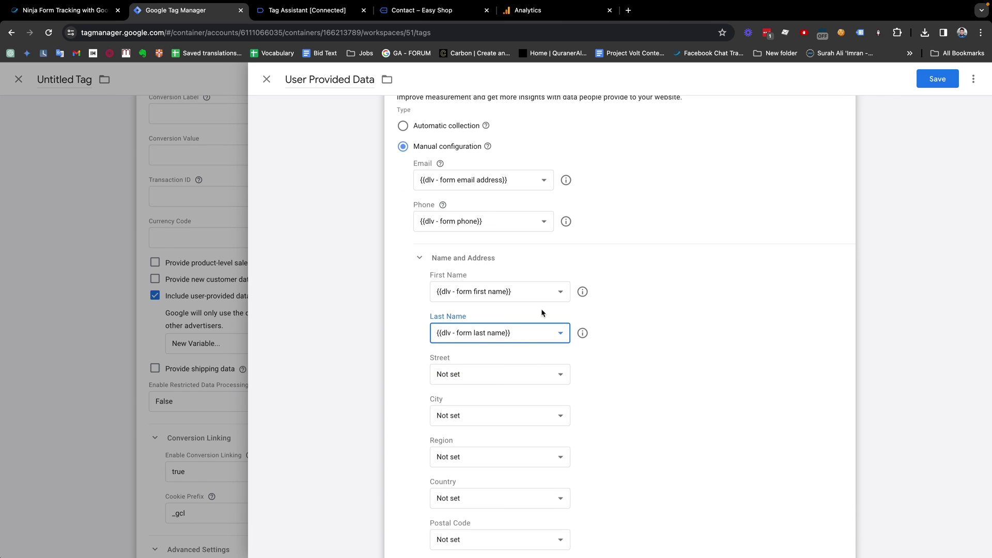
scroll(541, 312, "down", 1)
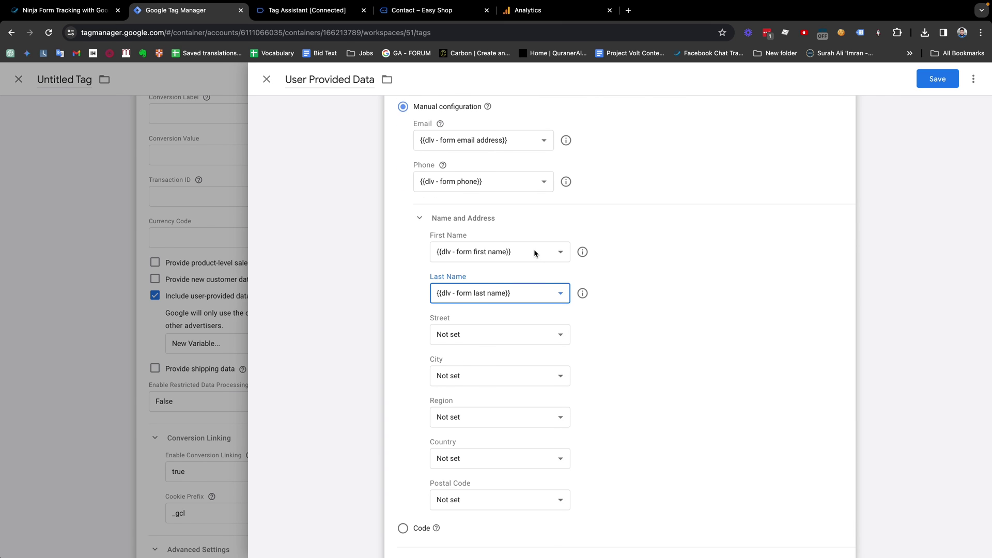
scroll(535, 249, "up", 3)
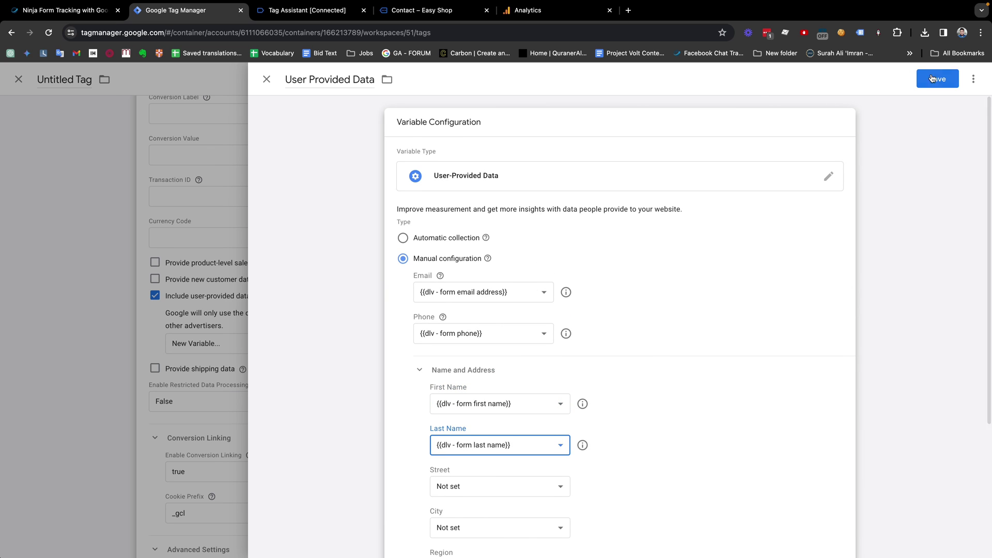
left_click(932, 79)
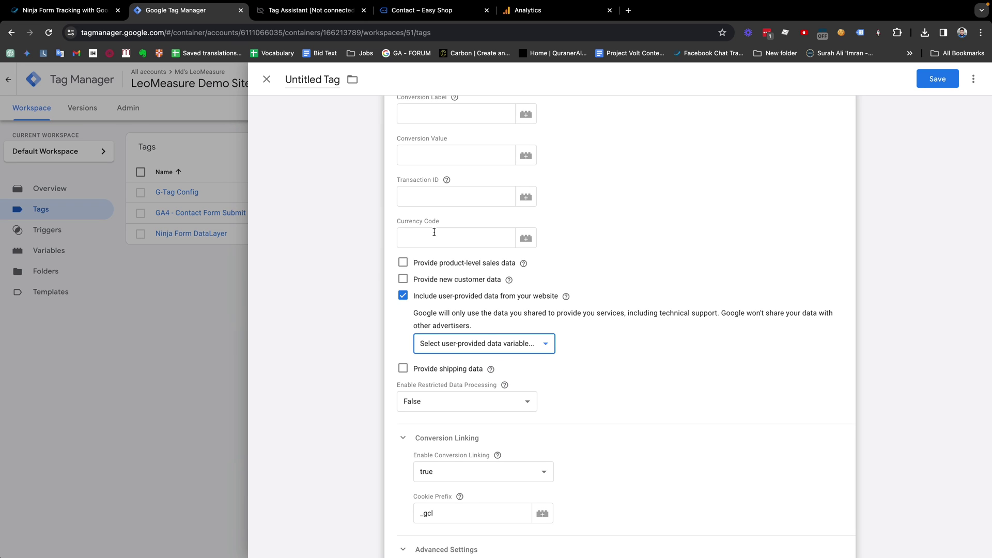
Step: Back in the conversion tag editor, view the Conversion Label help text
left_click(455, 97)
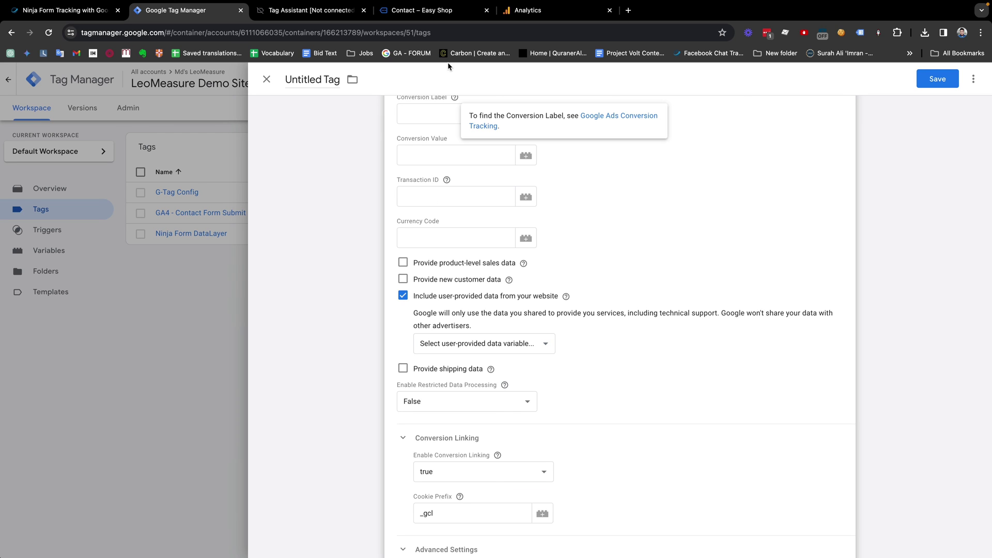